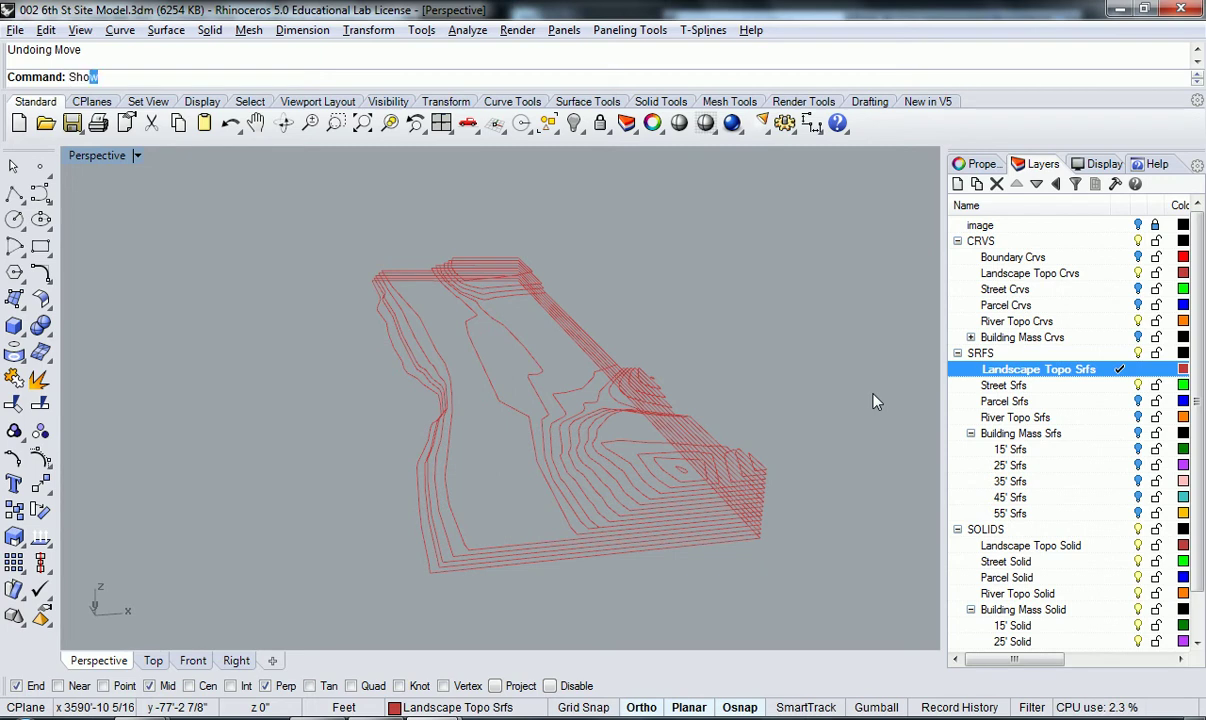
Show all hidden objects and bring the whole site model into view
{"action": "key", "text": "Return"}
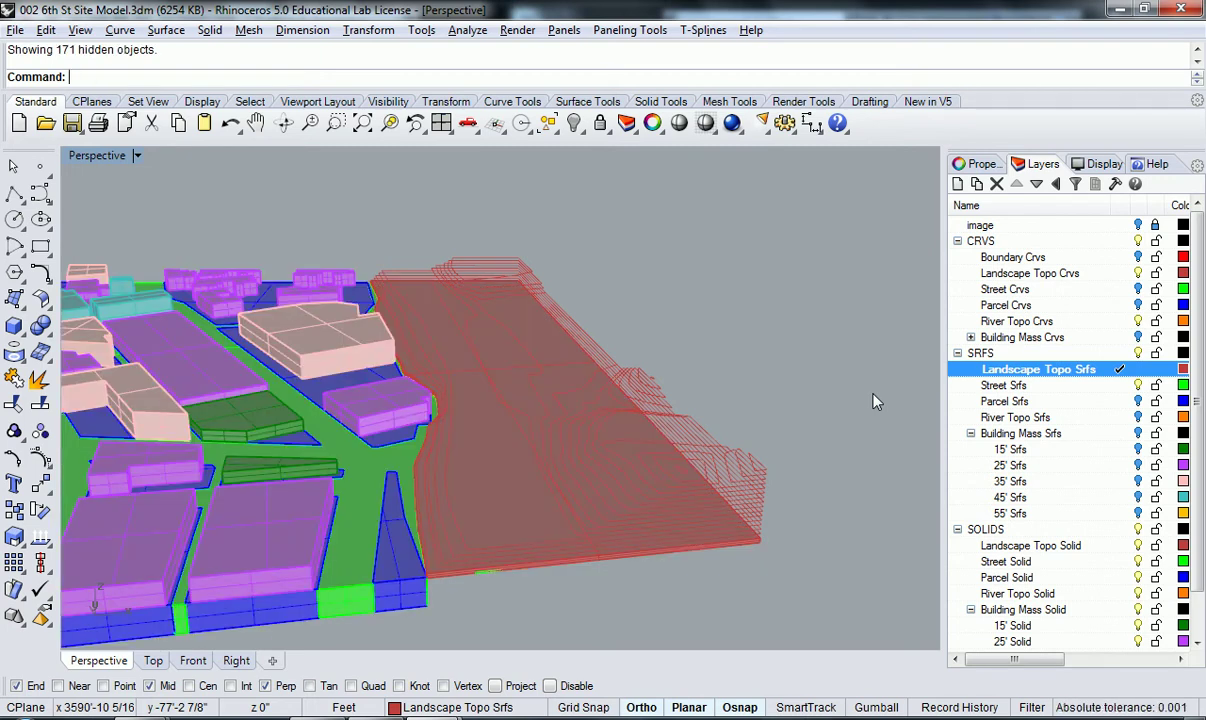
{"action": "scroll", "coordinate": [640, 360], "scroll_direction": "down", "scroll_amount": 5}
{"action": "right_click_drag", "start_coordinate": [452, 453], "coordinate": [618, 432], "text": "shift"}
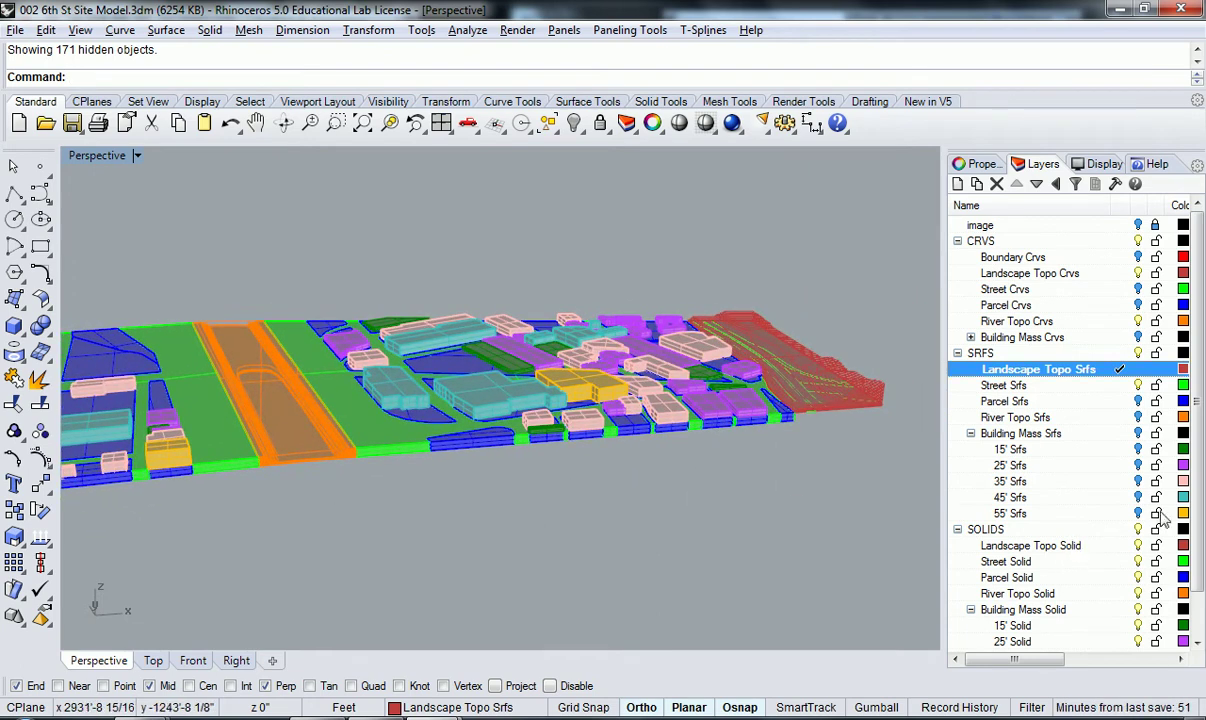
Turn off the Street Solid, Parcel Solid, River Topo Solid and Building Mass Solid layers
{"action": "scroll", "coordinate": [1138, 510], "scroll_direction": "down", "scroll_amount": 1}
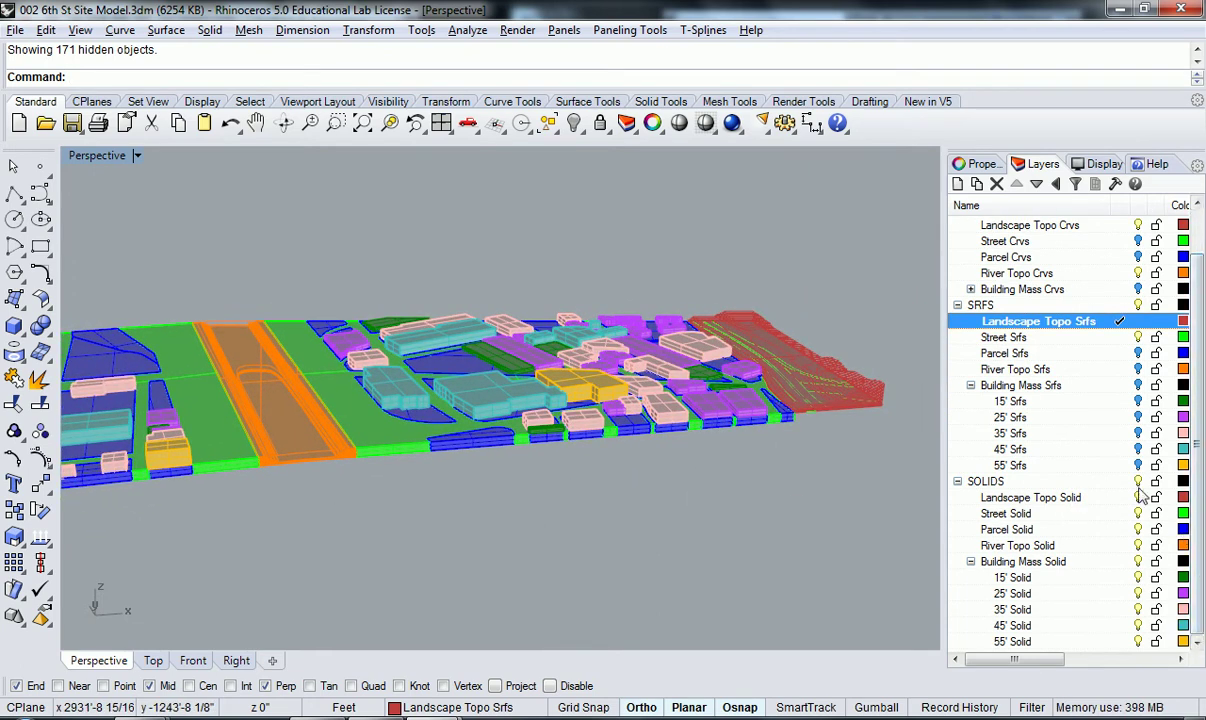
{"action": "left_click", "coordinate": [1100, 498]}
{"action": "left_click", "coordinate": [1138, 513]}
{"action": "left_click", "coordinate": [1138, 529]}
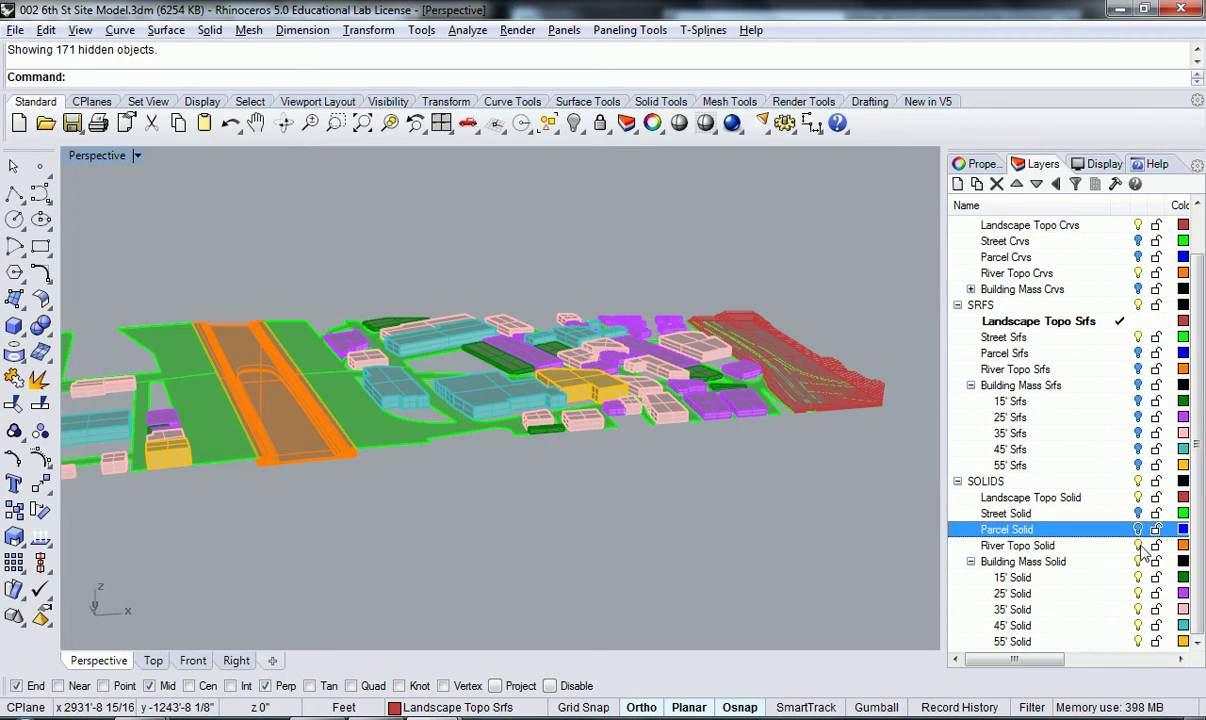
{"action": "left_click", "coordinate": [1138, 545]}
{"action": "left_click", "coordinate": [1139, 561]}
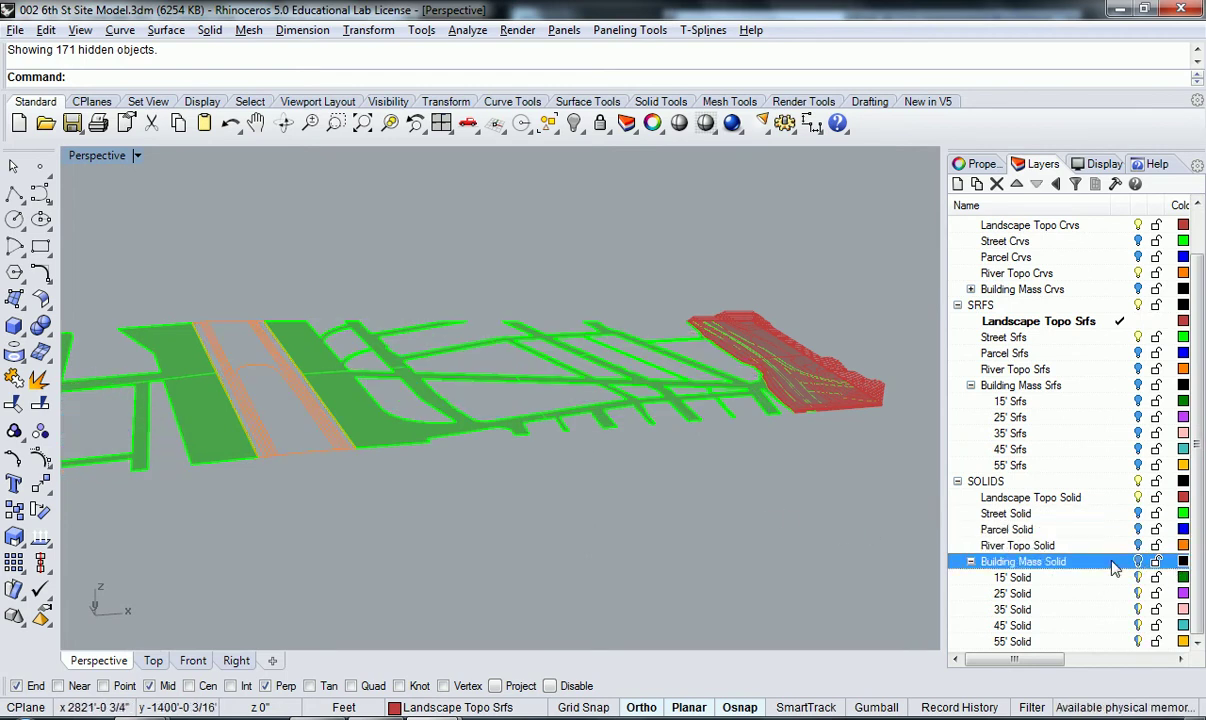
Turn off the Street Srfs and River Topo Crvs layers to isolate the landscape geometry
{"action": "scroll", "coordinate": [1140, 280], "scroll_direction": "up", "scroll_amount": 1}
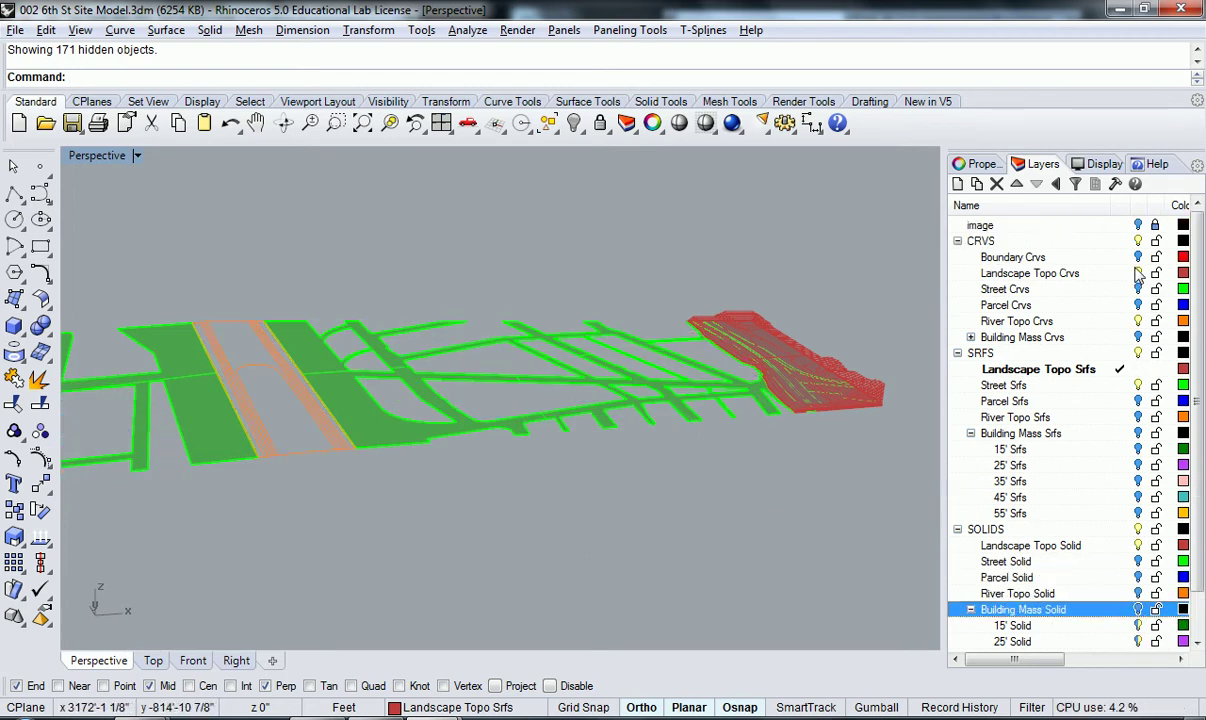
{"action": "left_click", "coordinate": [1138, 386]}
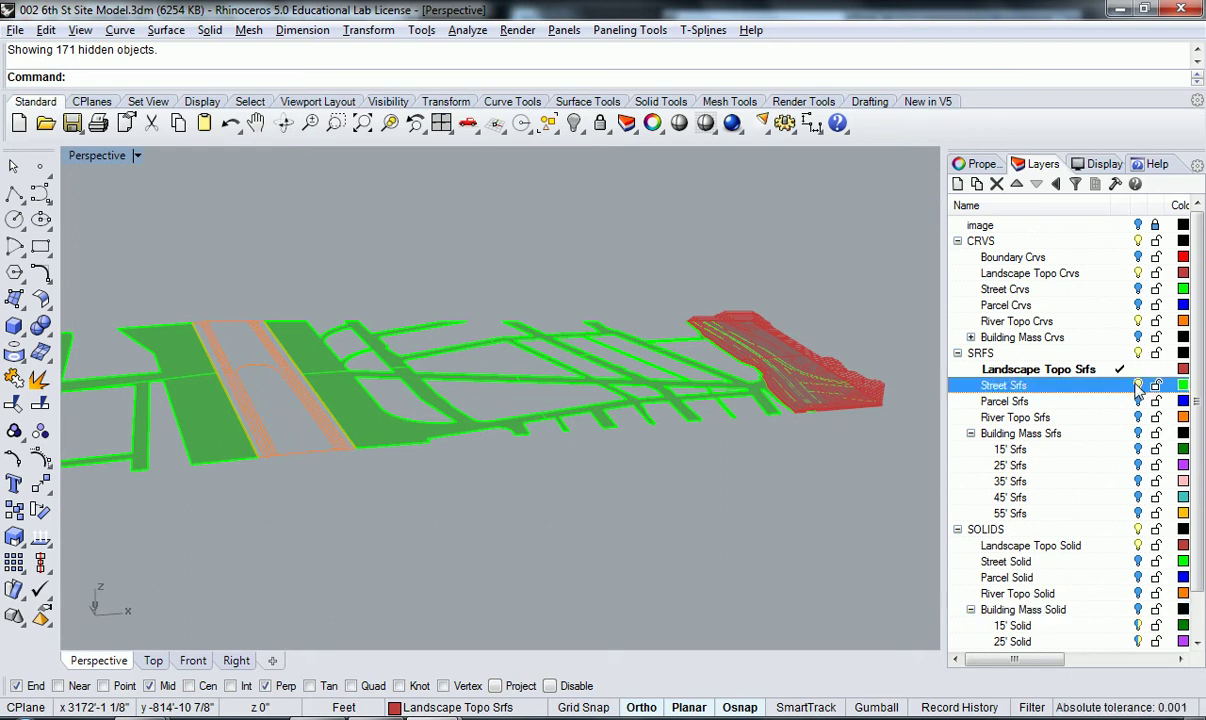
{"action": "left_click", "coordinate": [1138, 321]}
Delete the flat landscape polysurface and the planar landscape surface beneath it, keeping the contour curves
{"action": "type", "text": "Z"}
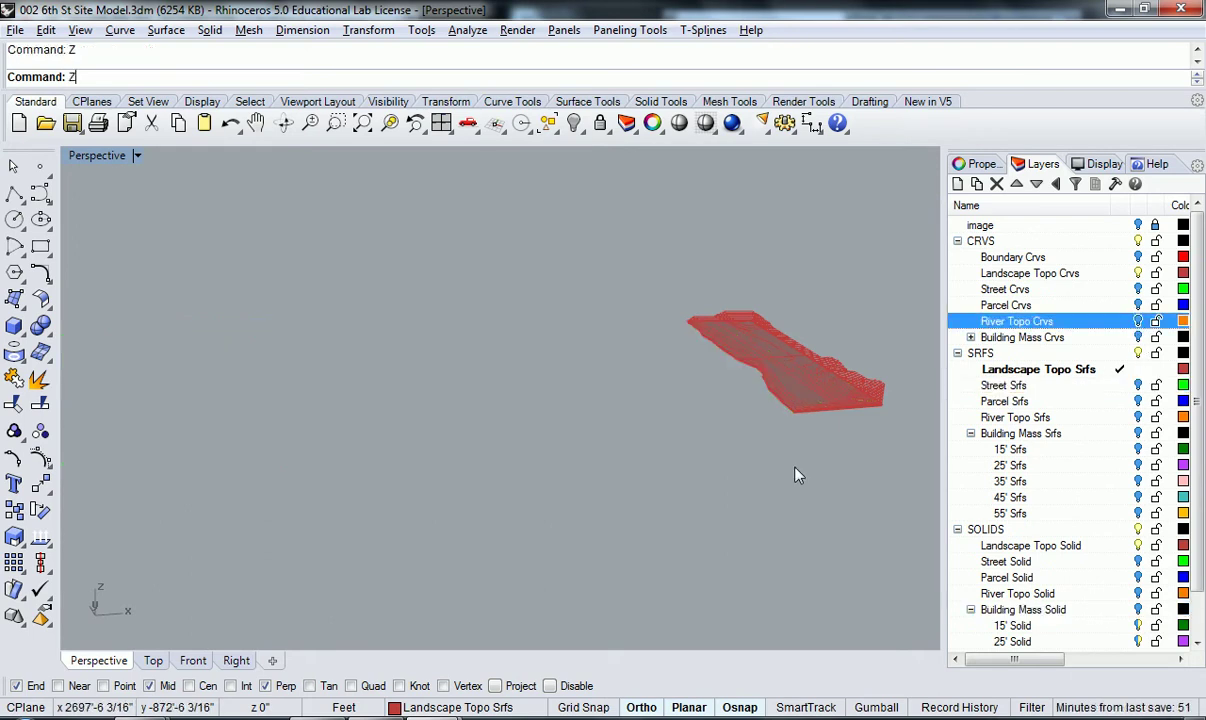
{"action": "key", "text": "Return"}
{"action": "type", "text": "e"}
{"action": "key", "text": "Return"}
{"action": "right_click_drag", "start_coordinate": [625, 423], "coordinate": [471, 444]}
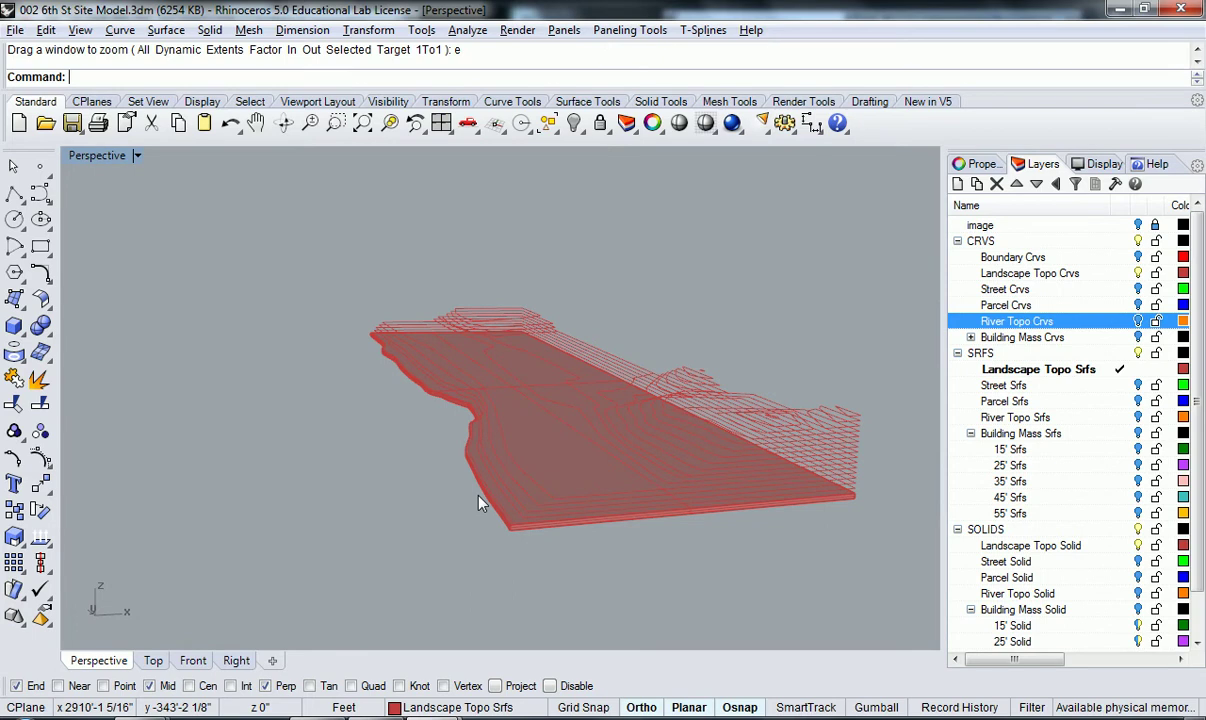
{"action": "right_click_drag", "start_coordinate": [423, 490], "coordinate": [462, 510]}
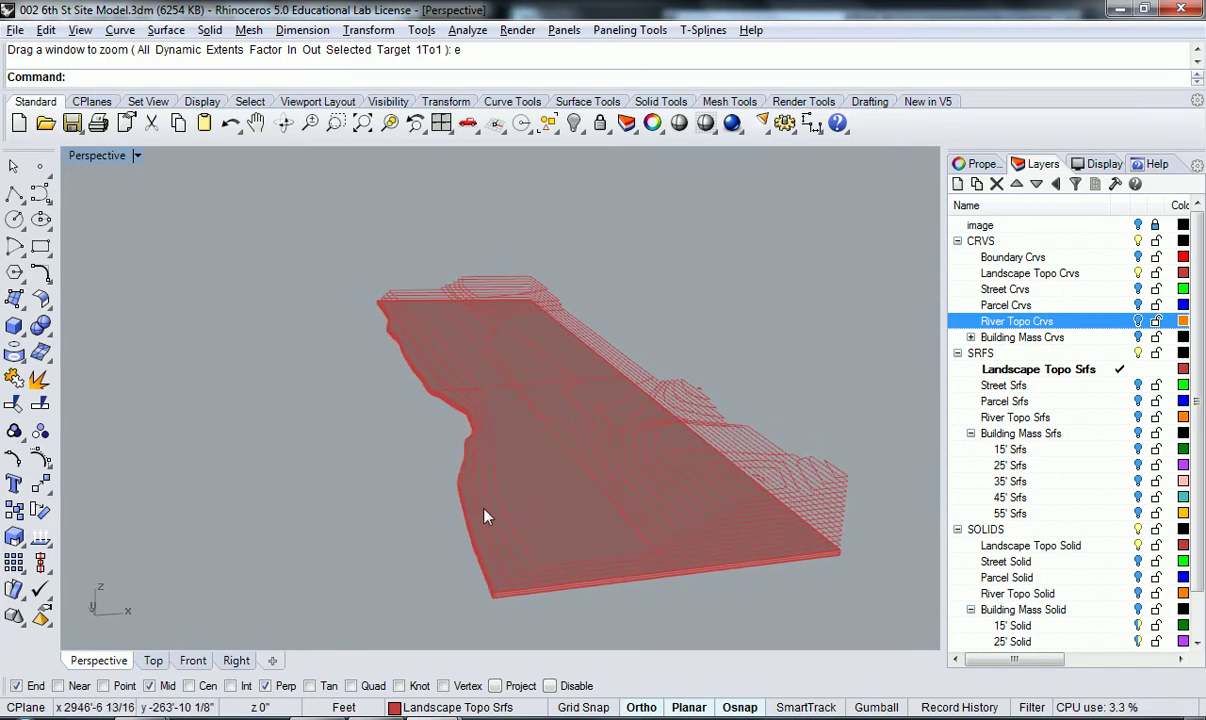
{"action": "scroll", "coordinate": [562, 497], "scroll_direction": "up", "scroll_amount": 2}
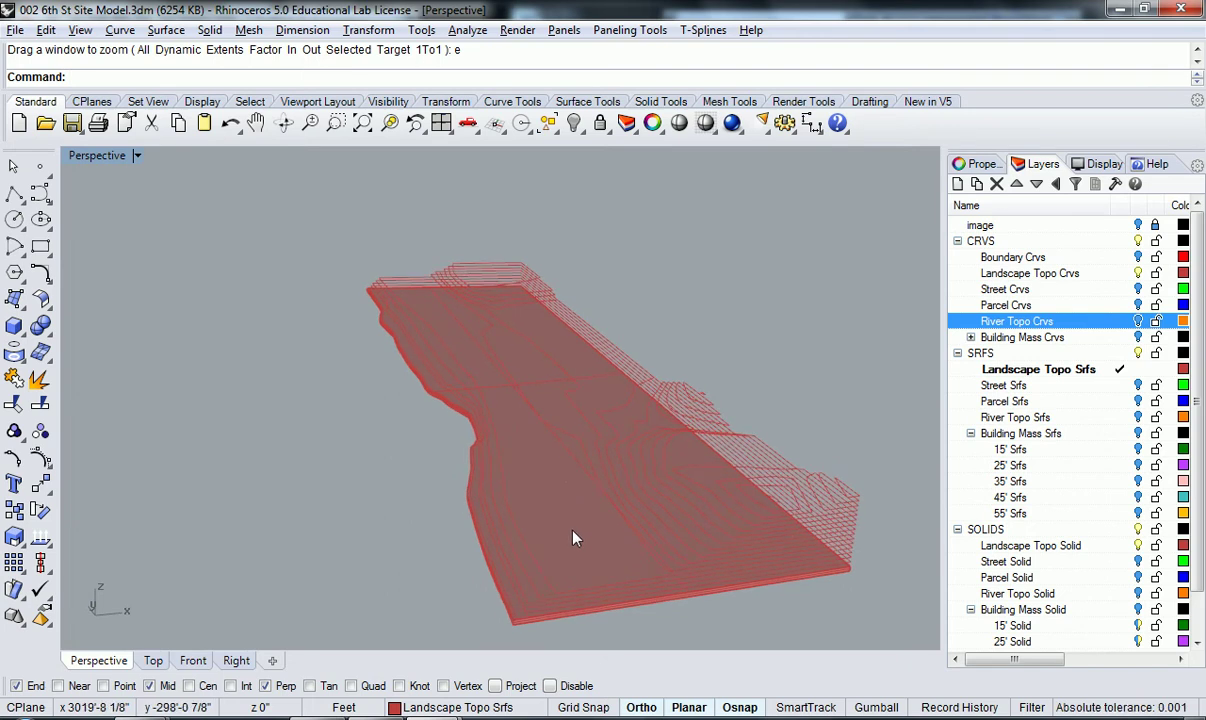
{"action": "scroll", "coordinate": [562, 497], "scroll_direction": "up", "scroll_amount": 1}
{"action": "scroll", "coordinate": [584, 513], "scroll_direction": "down", "scroll_amount": 1}
{"action": "left_click", "coordinate": [584, 513]}
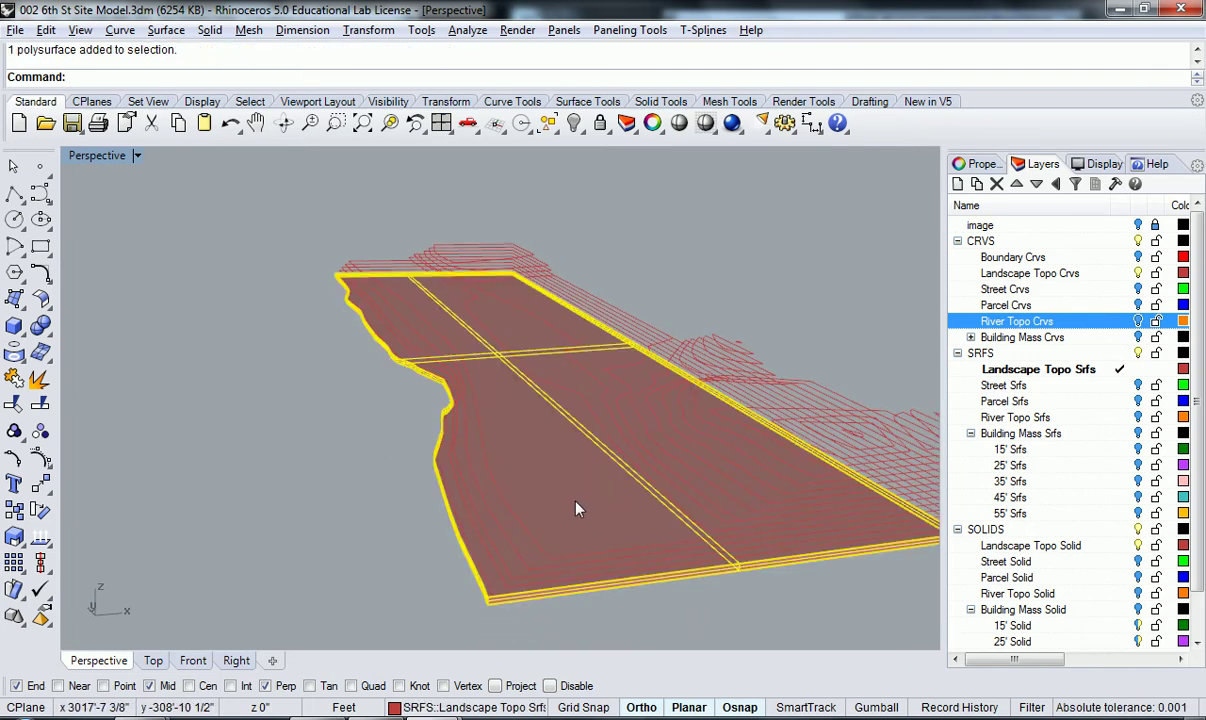
{"action": "key", "text": "Delete"}
{"action": "left_click", "coordinate": [587, 509]}
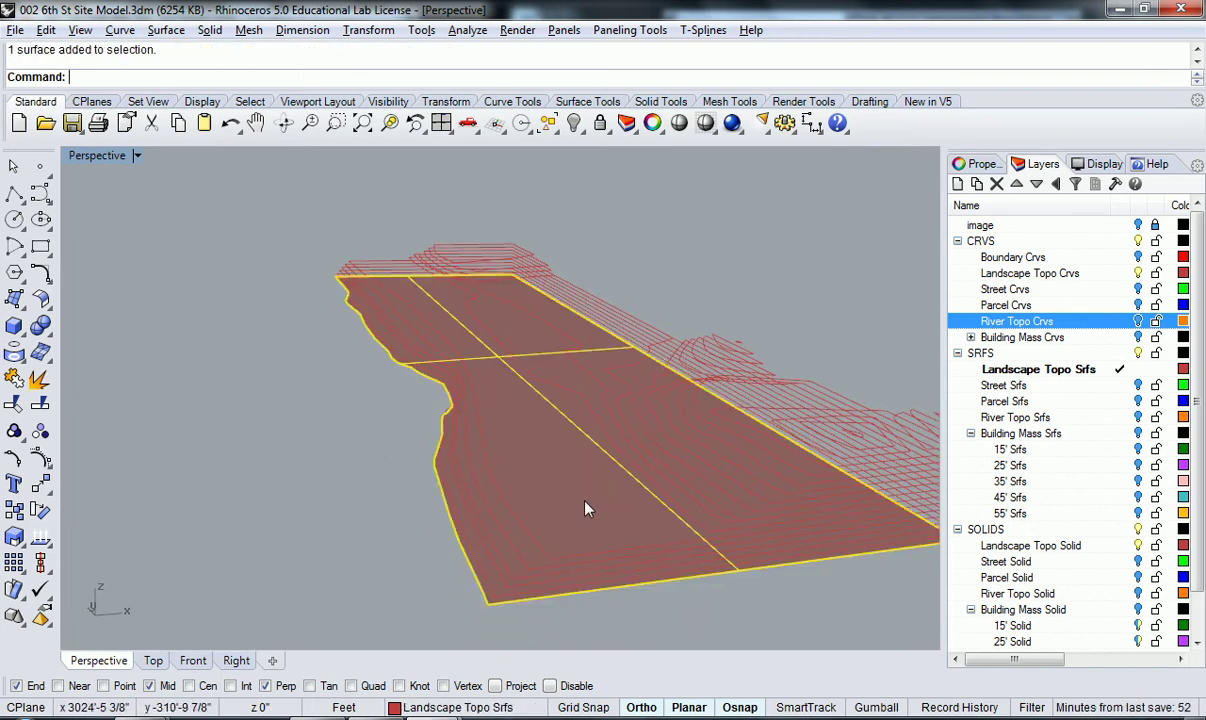
{"action": "key", "text": "Delete"}
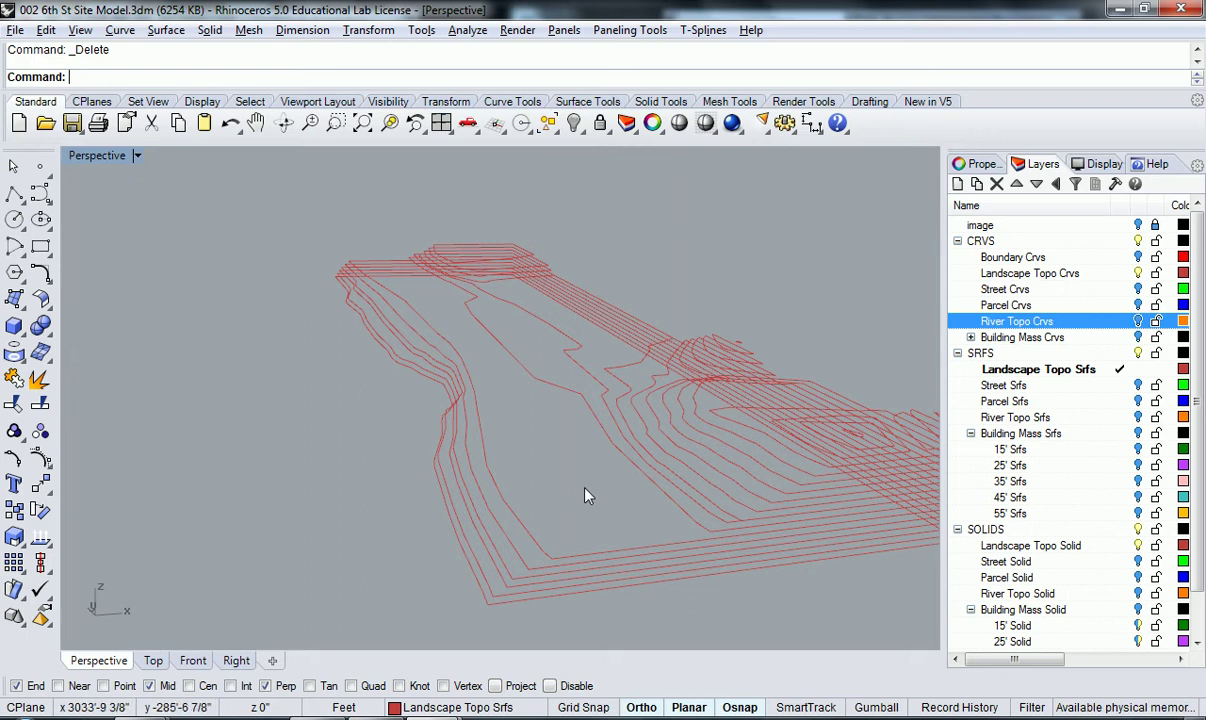
Examine how the lowest landscape contour meets the streets by temporarily turning on the Street Srfs layer
{"action": "right_click_drag", "start_coordinate": [601, 486], "coordinate": [499, 468], "text": "shift"}
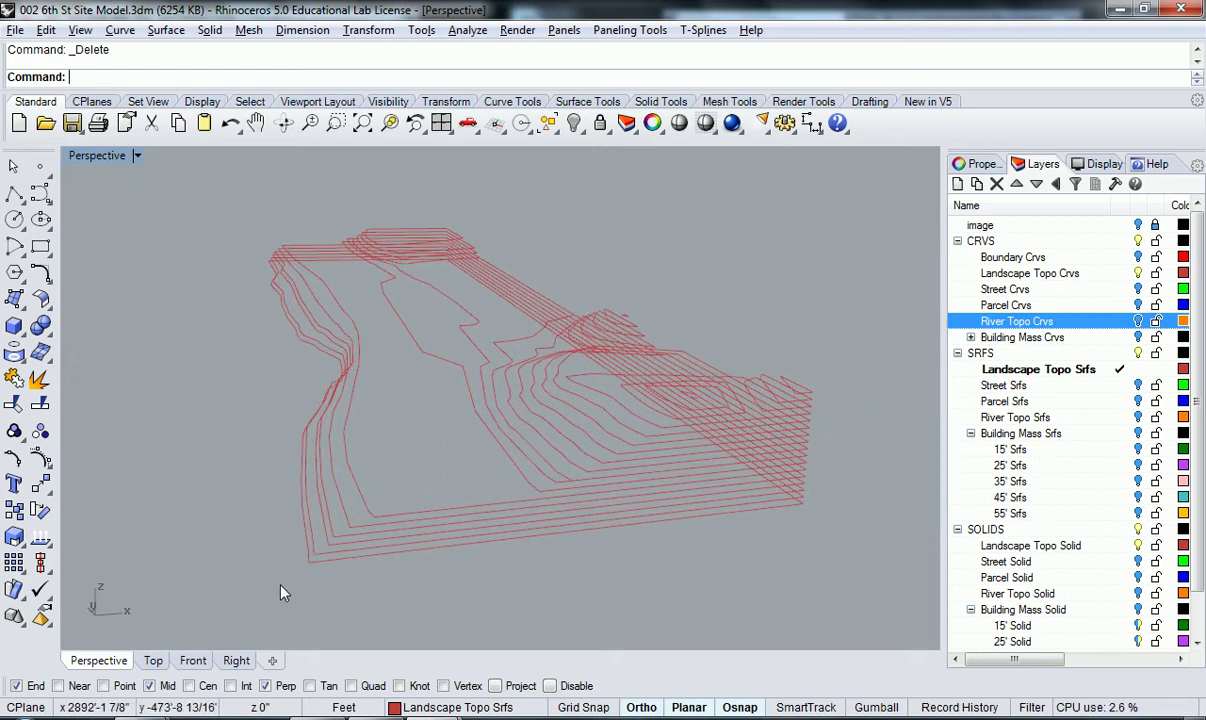
{"action": "scroll", "coordinate": [297, 576], "scroll_direction": "up", "scroll_amount": 10}
{"action": "left_click", "coordinate": [624, 419]}
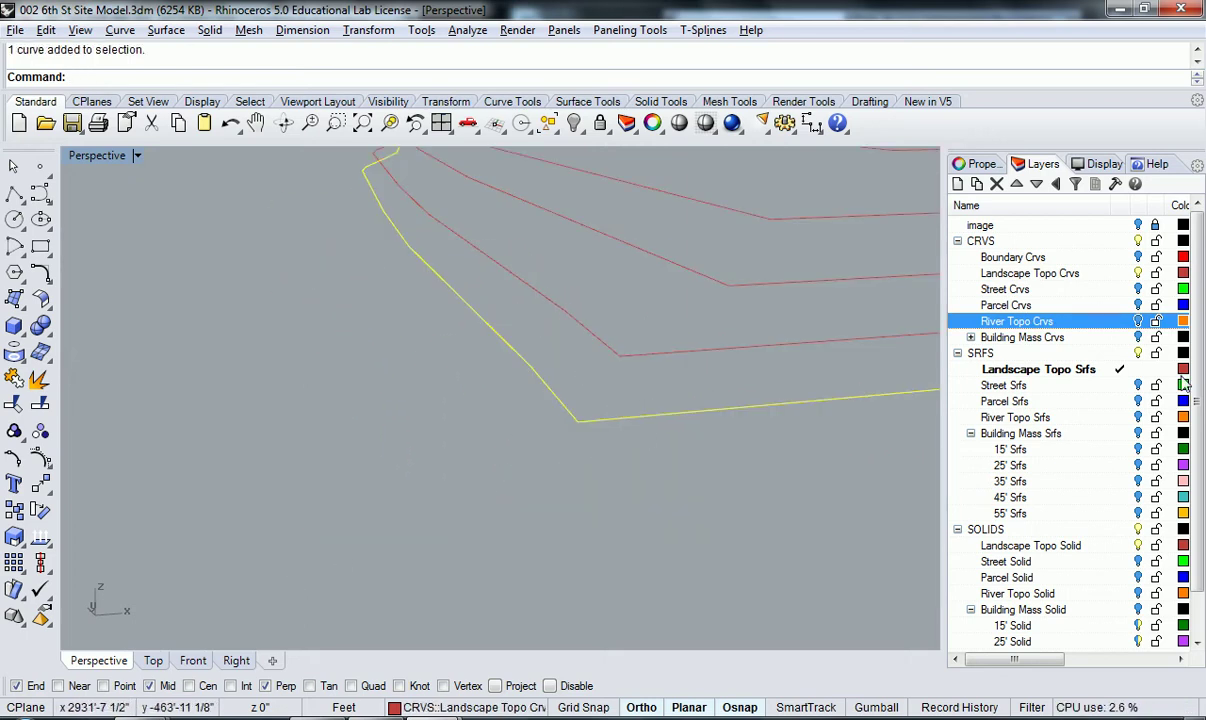
{"action": "left_click", "coordinate": [1137, 386]}
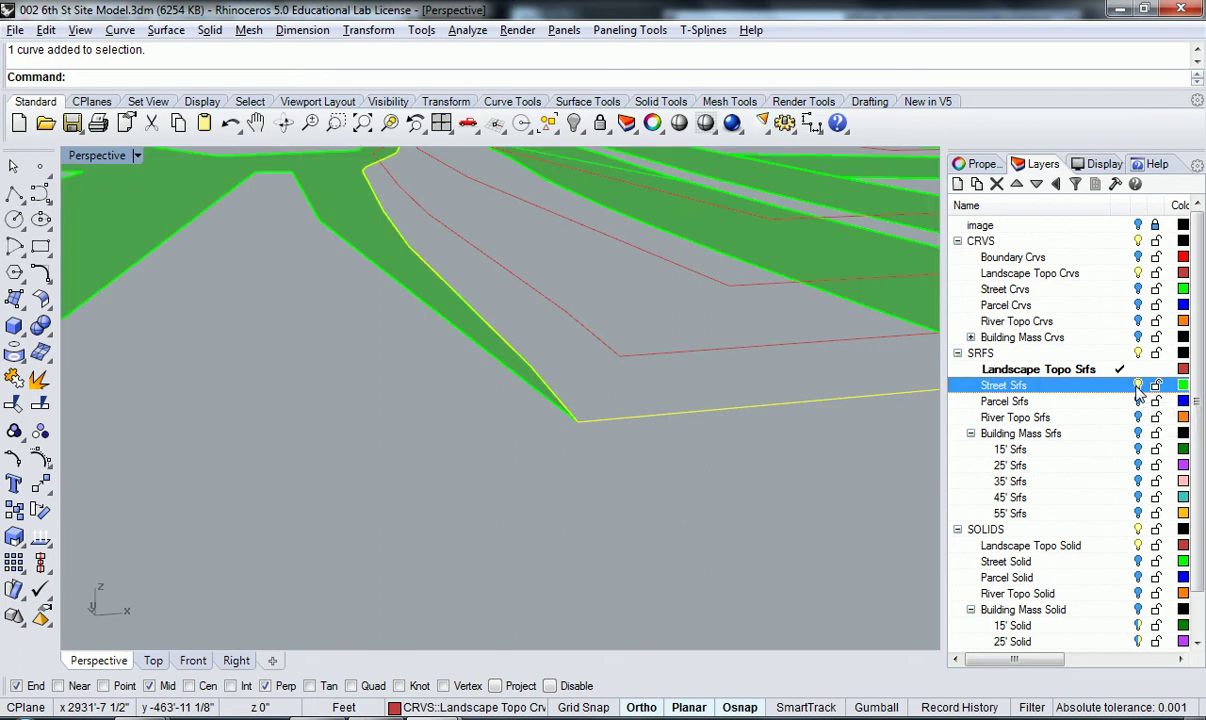
{"action": "mouse_move", "coordinate": [476, 496]}
{"action": "right_mouse_down"}
{"action": "mouse_move", "coordinate": [468, 440]}
{"action": "mouse_move", "coordinate": [474, 485]}
{"action": "right_mouse_up"}
{"action": "left_click", "coordinate": [336, 122]}
{"action": "left_click_drag", "start_coordinate": [268, 391], "coordinate": [326, 492]}
{"action": "right_click_drag", "start_coordinate": [415, 542], "coordinate": [588, 490]}
{"action": "left_click", "coordinate": [1137, 385]}
Create planar surfaces from all the landscape contour curves with PlanarSrf on the Landscape Topo Srfs layer
{"action": "scroll", "coordinate": [597, 455], "scroll_direction": "down", "scroll_amount": 5}
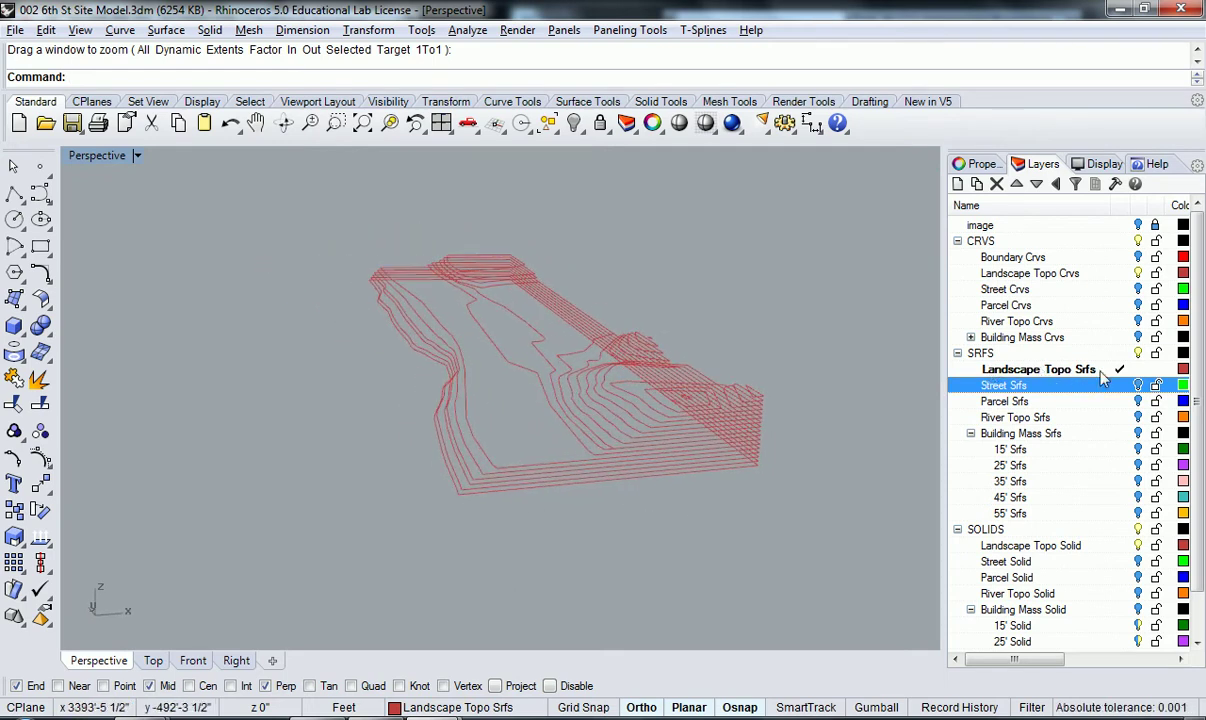
{"action": "left_click_drag", "start_coordinate": [788, 572], "coordinate": [288, 208]}
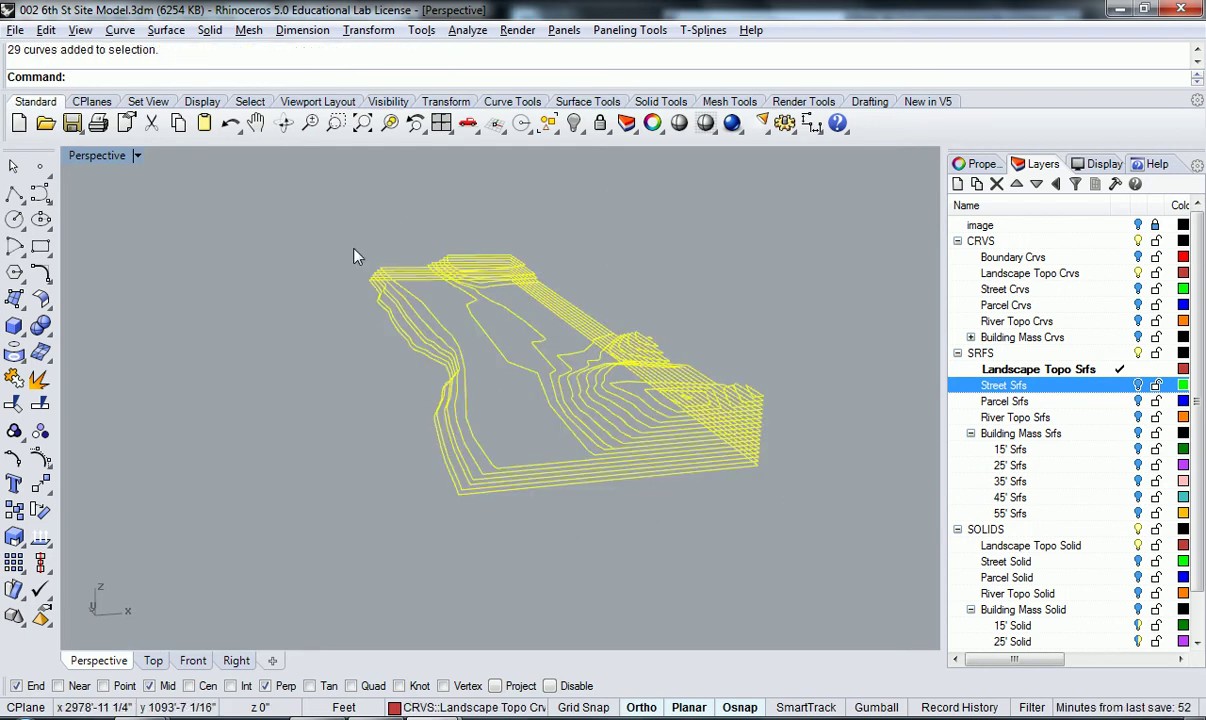
{"action": "type", "text": "PlanarSrf"}
{"action": "key", "text": "Return"}
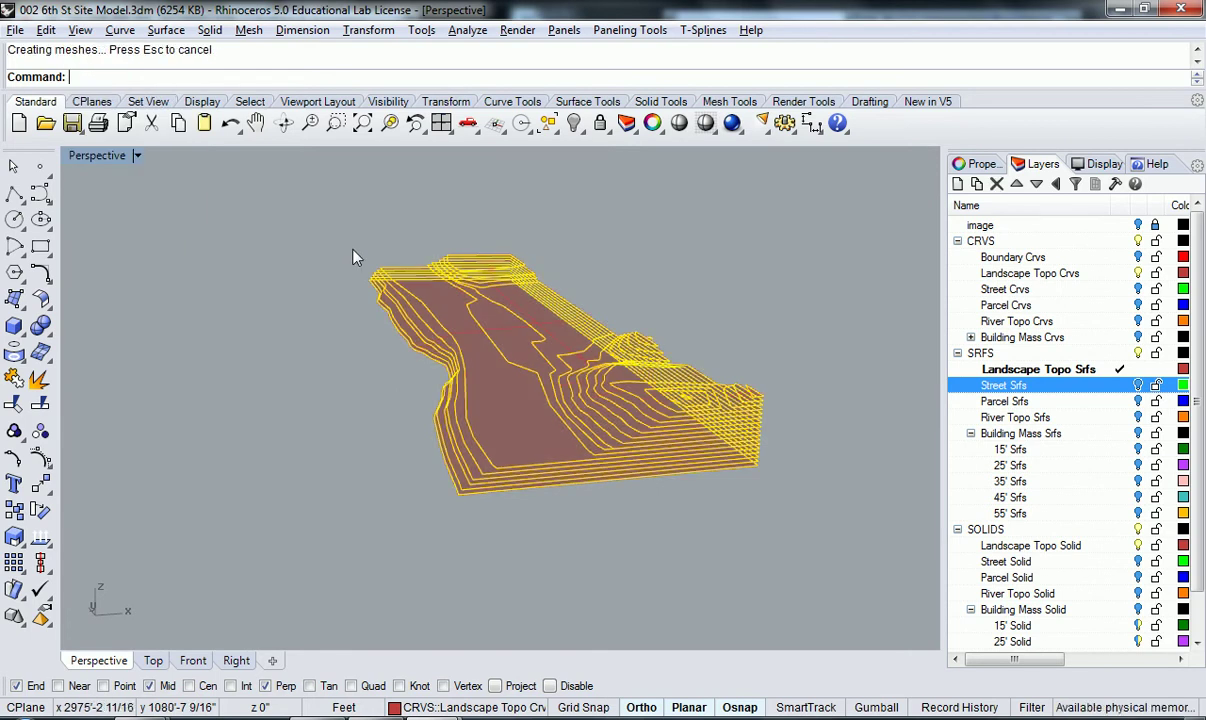
Hide the selected landscape contour curves so that only the planar surfaces are shown
{"action": "right_click_drag", "start_coordinate": [360, 335], "coordinate": [395, 352]}
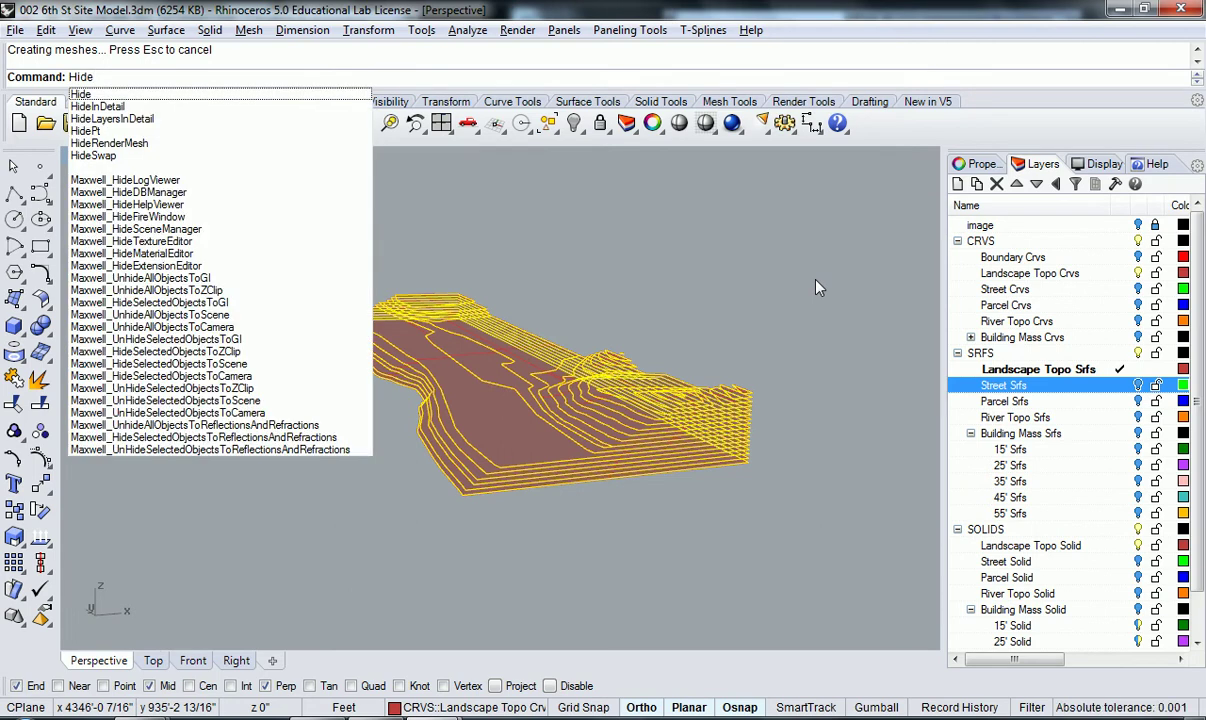
{"action": "key", "text": "Return"}
{"action": "right_click_drag", "start_coordinate": [816, 275], "coordinate": [700, 447]}
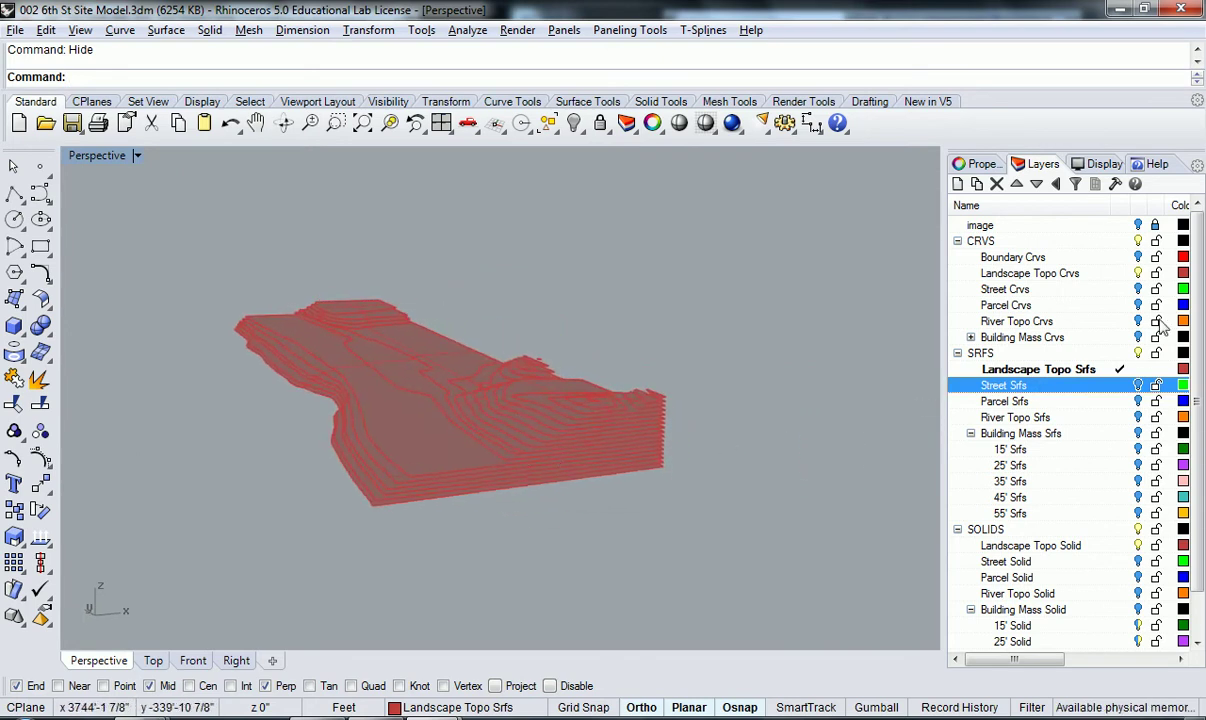
Make Landscape Topo Solid the current layer and extrude all the landscape surfaces 5 feet as solids with ExtrudeSrf
{"action": "scroll", "coordinate": [1201, 408], "scroll_direction": "down", "scroll_amount": 3}
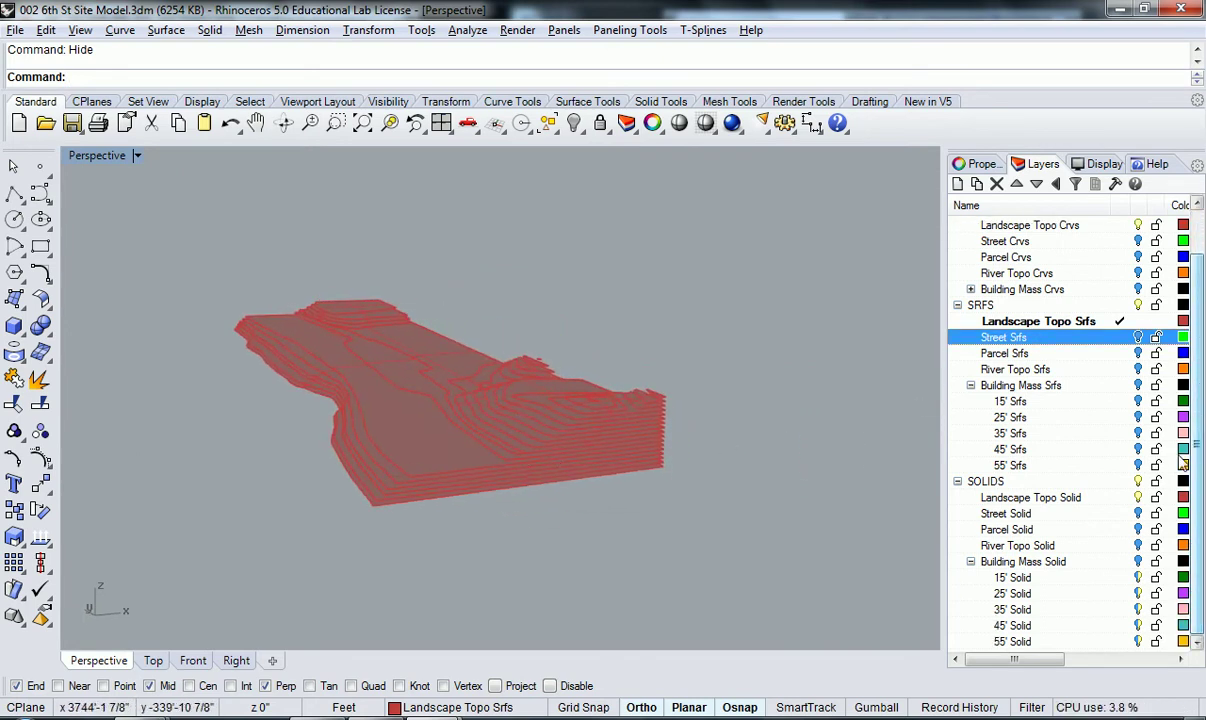
{"action": "double_click", "coordinate": [1101, 500]}
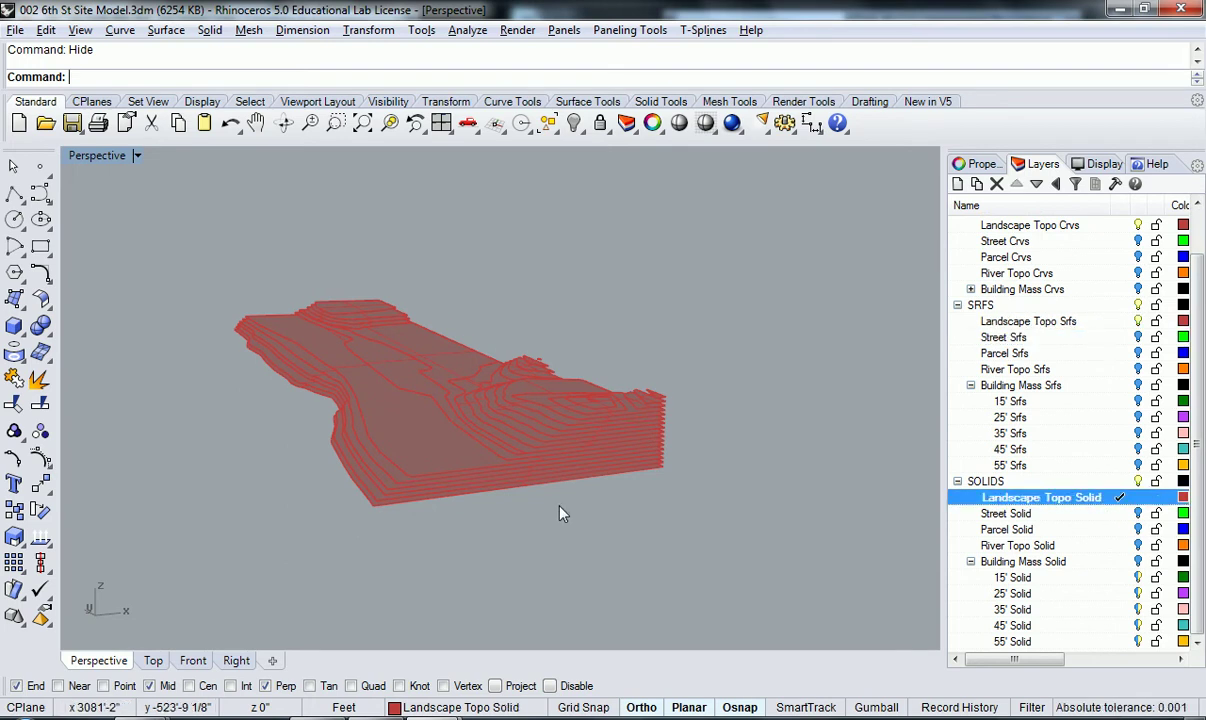
{"action": "right_click_drag", "start_coordinate": [563, 515], "coordinate": [536, 499]}
{"action": "left_click_drag", "start_coordinate": [745, 541], "coordinate": [180, 250]}
{"action": "type", "text": "ExtrudeSrf"}
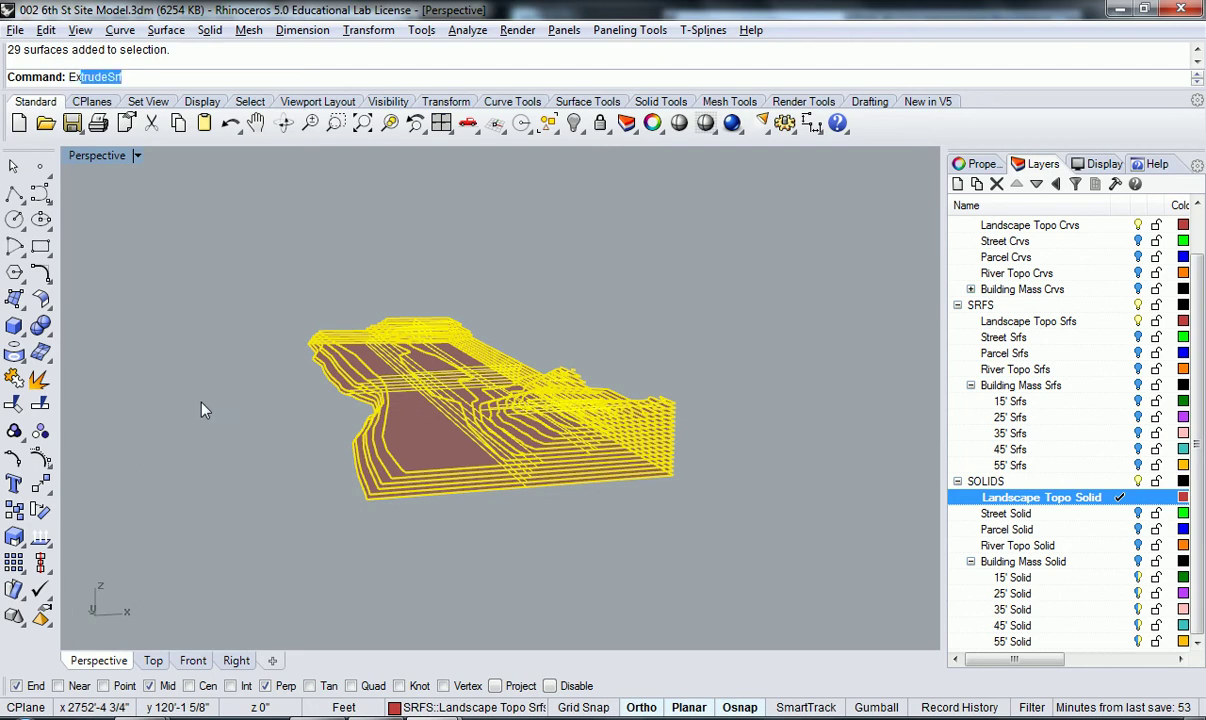
{"action": "key", "text": "Return"}
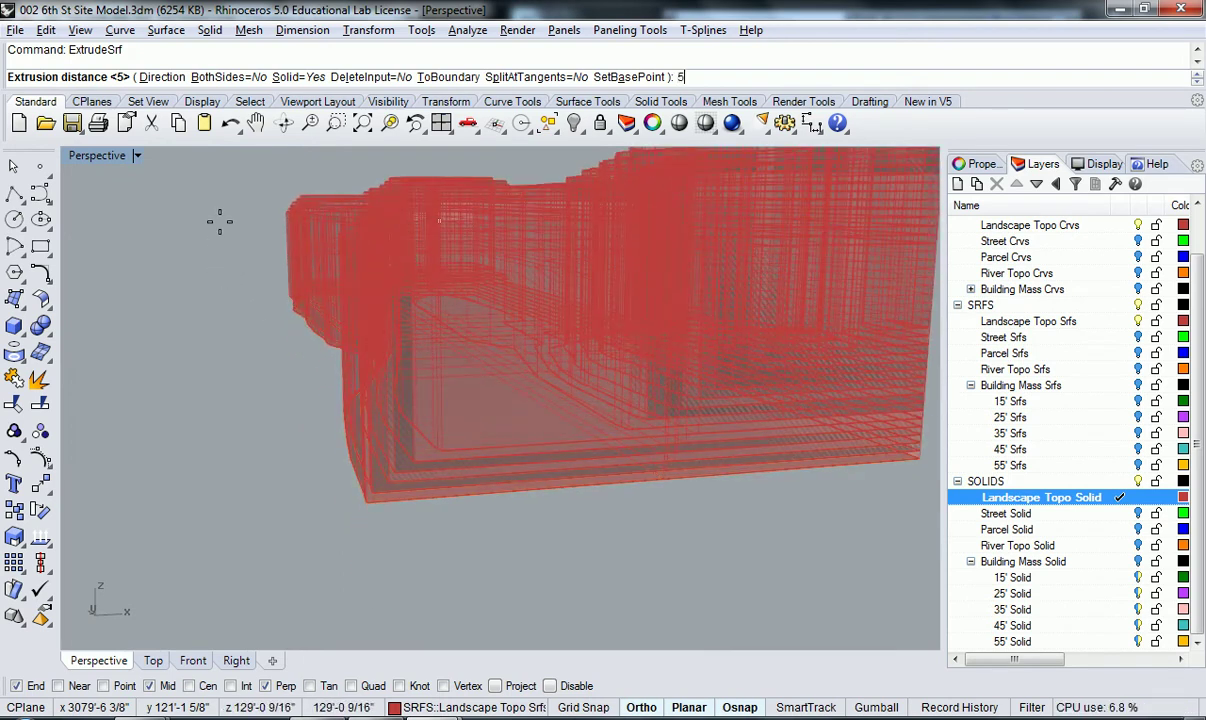
{"action": "key", "text": "Return"}
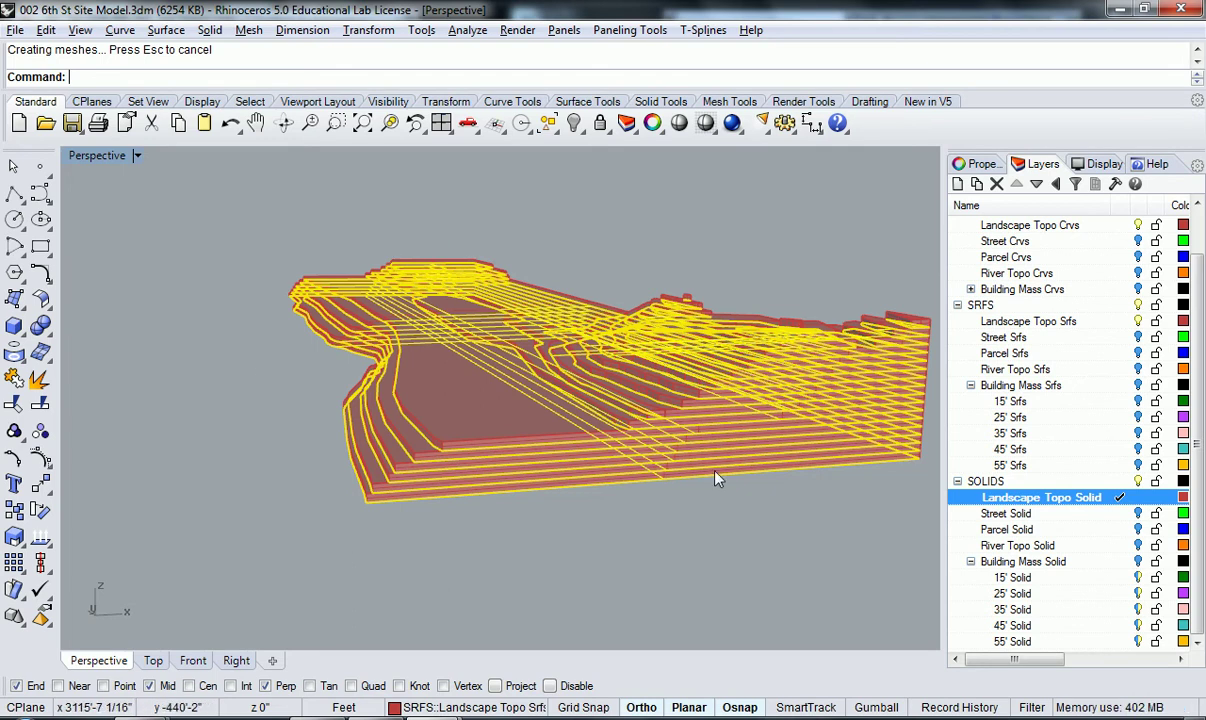
Hide the source landscape surfaces so that only the extruded solids are shown
{"action": "type", "text": "de"}
{"action": "key", "text": "Return"}
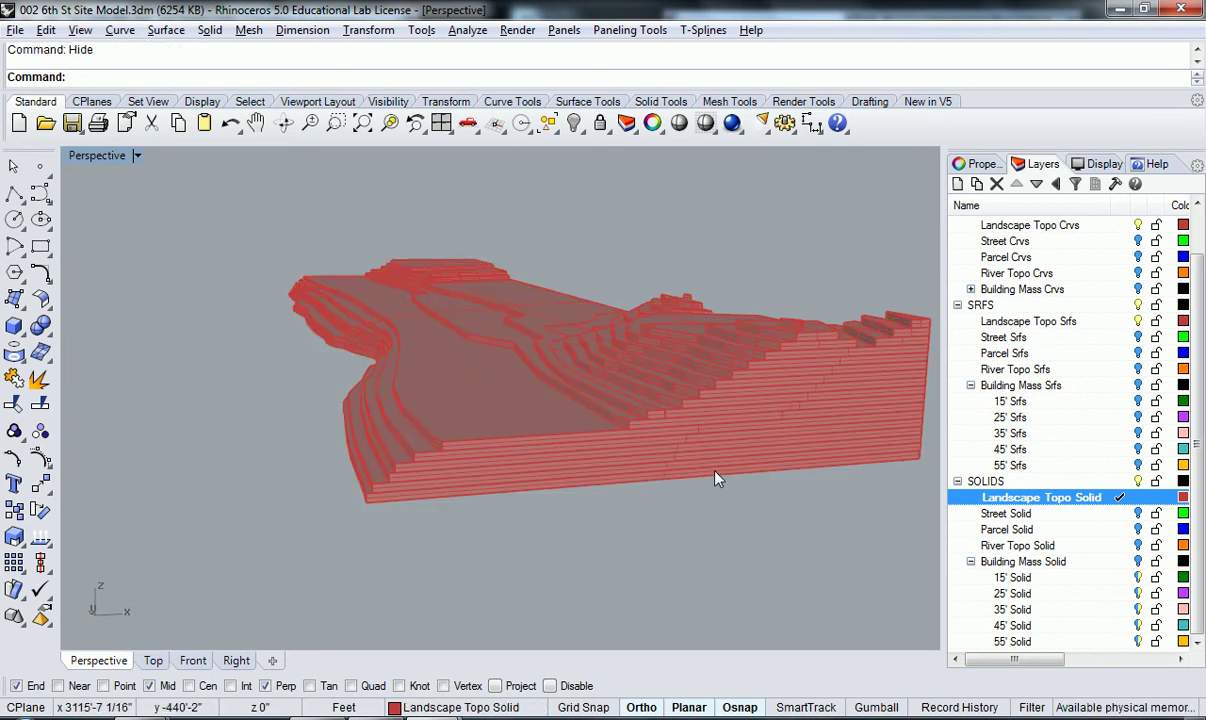
{"action": "right_click_drag", "start_coordinate": [465, 330], "coordinate": [499, 384]}
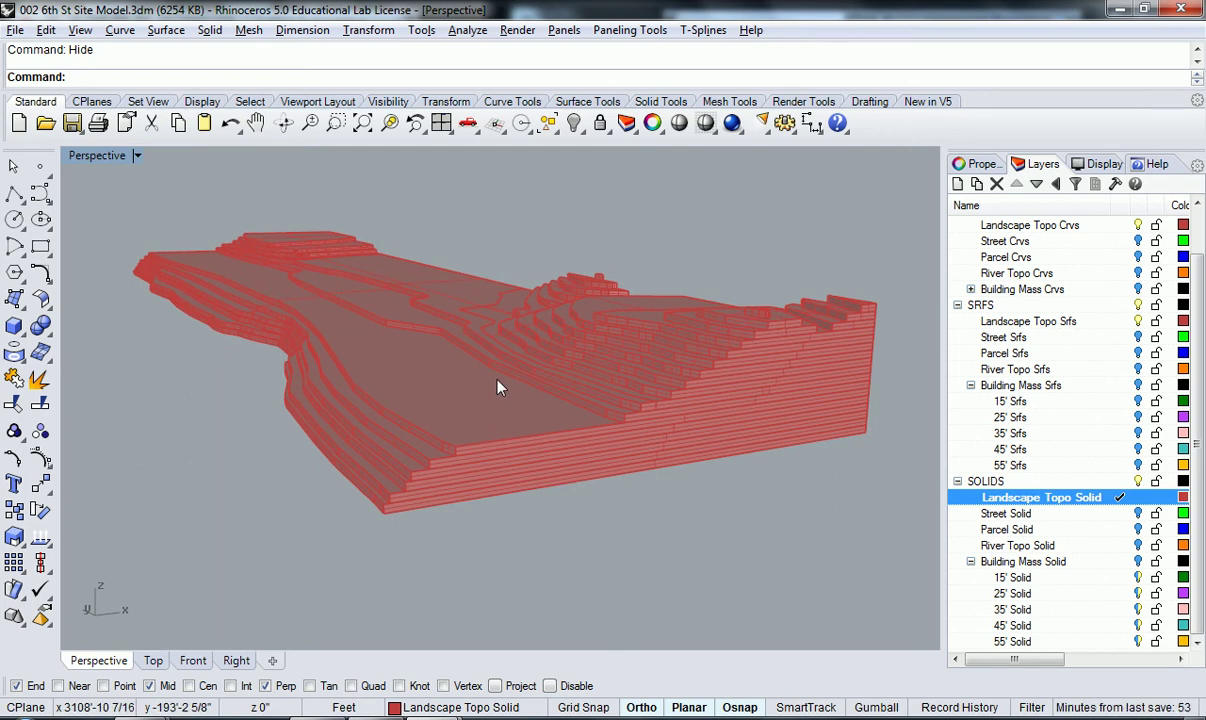
Examine the stepped landscape solids from several distances and angles
{"action": "scroll", "coordinate": [496, 392], "scroll_direction": "down", "scroll_amount": 5}
{"action": "right_click_drag", "start_coordinate": [340, 430], "coordinate": [501, 406], "text": "shift"}
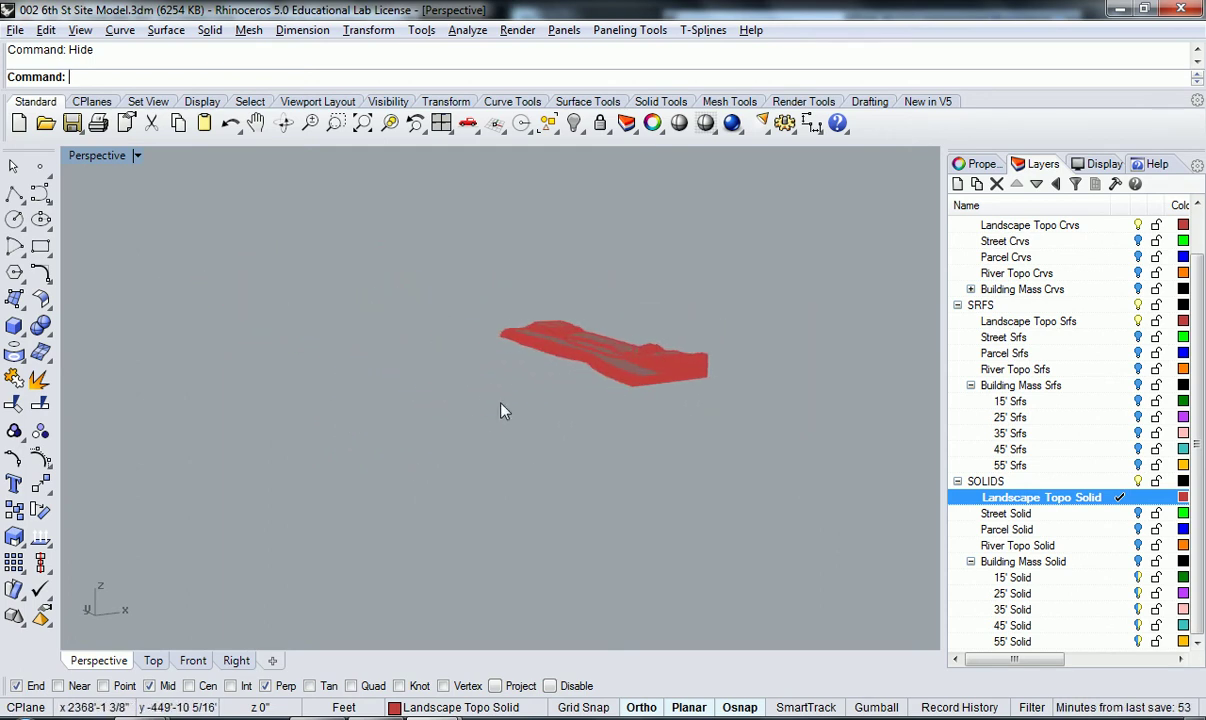
{"action": "right_click_drag", "start_coordinate": [407, 502], "coordinate": [581, 431]}
{"action": "scroll", "coordinate": [581, 431], "scroll_direction": "up", "scroll_amount": 5}
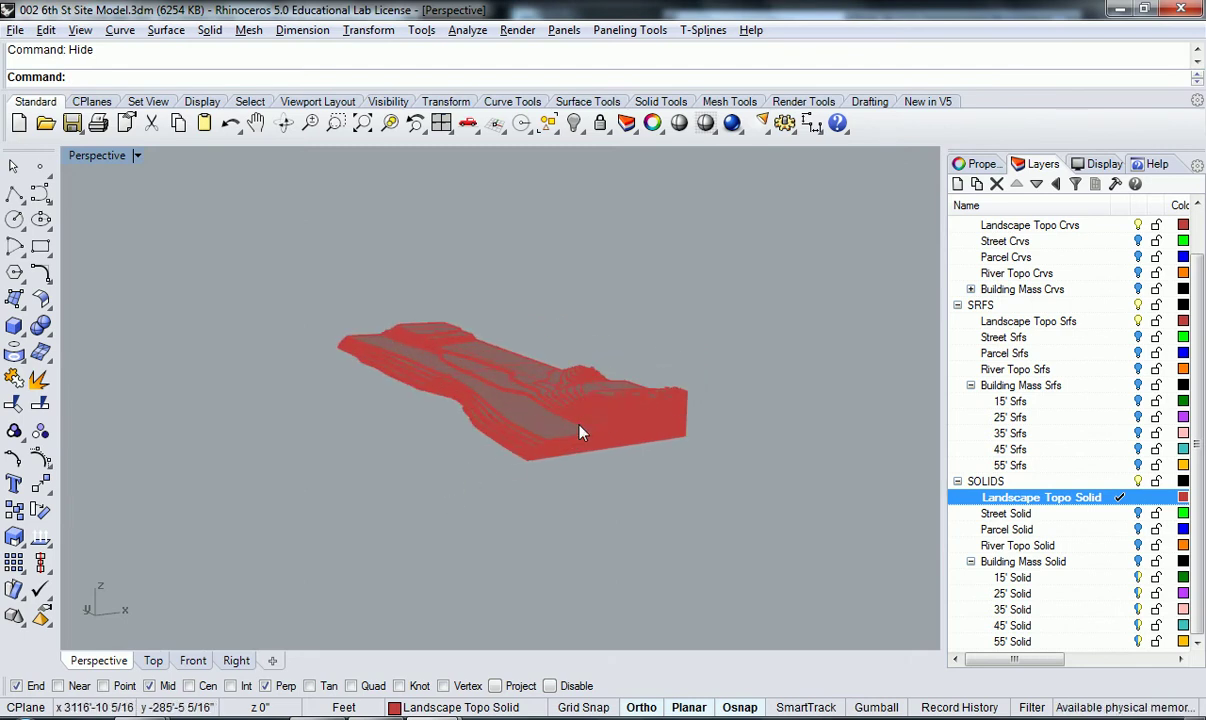
{"action": "scroll", "coordinate": [573, 414], "scroll_direction": "up", "scroll_amount": 4}
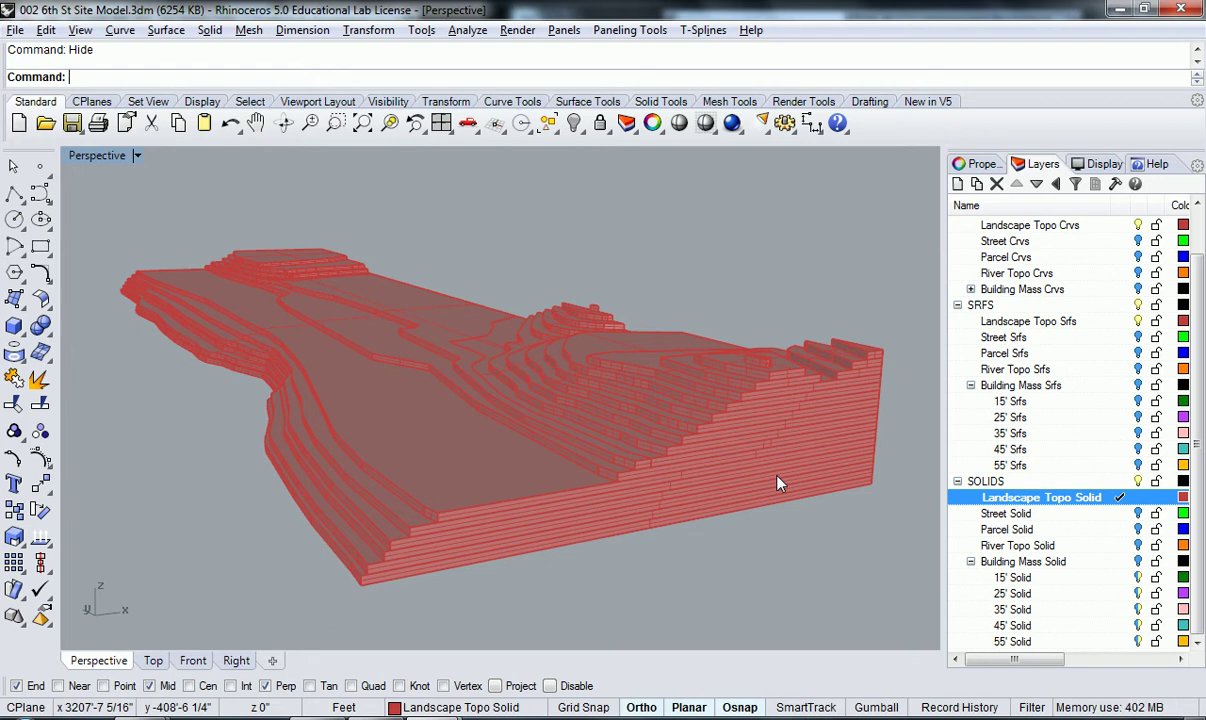
{"action": "right_click_drag", "start_coordinate": [315, 353], "coordinate": [436, 397]}
{"action": "right_click_drag", "start_coordinate": [309, 507], "coordinate": [433, 519]}
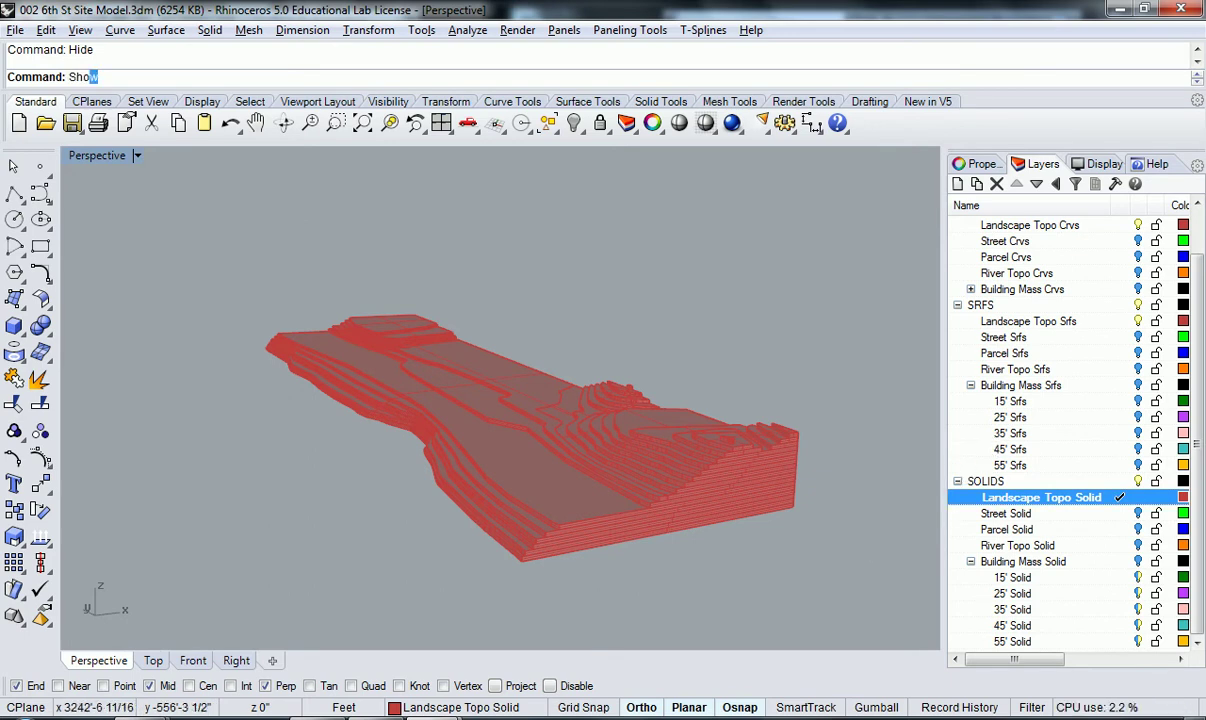
Show all hidden landscape curves and surfaces again alongside the solids
{"action": "key", "text": "Return"}
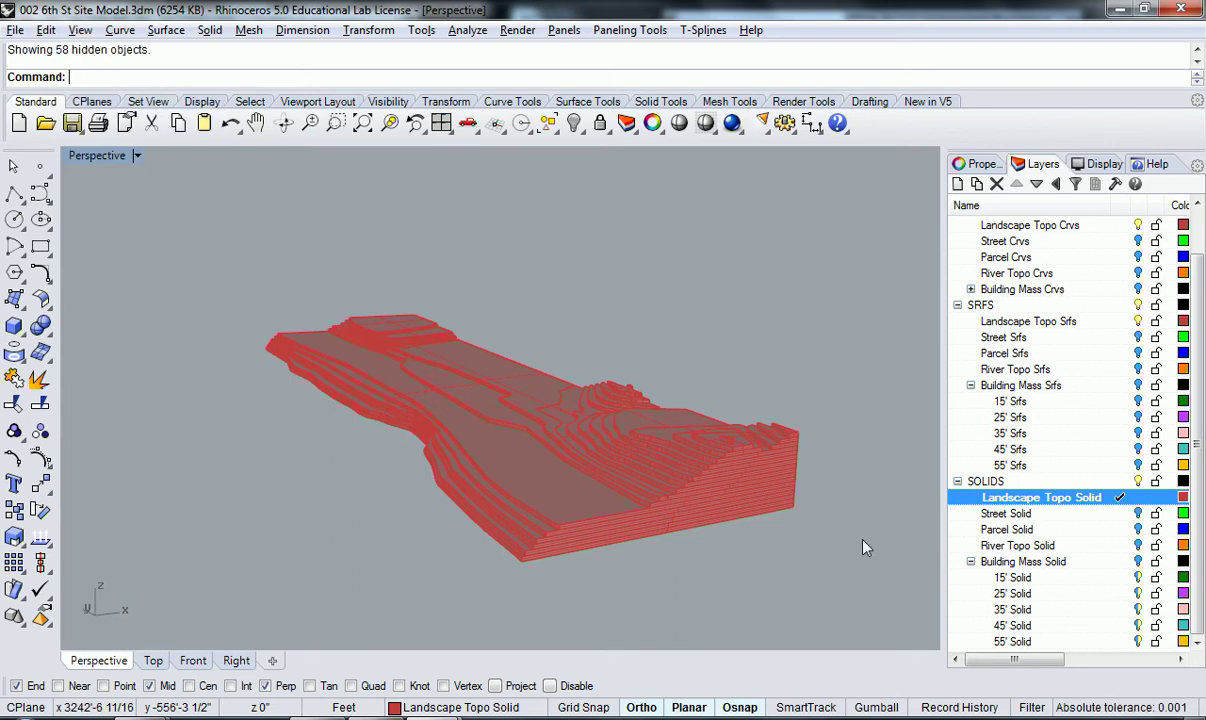
{"action": "left_click_drag", "start_coordinate": [845, 577], "coordinate": [205, 226]}
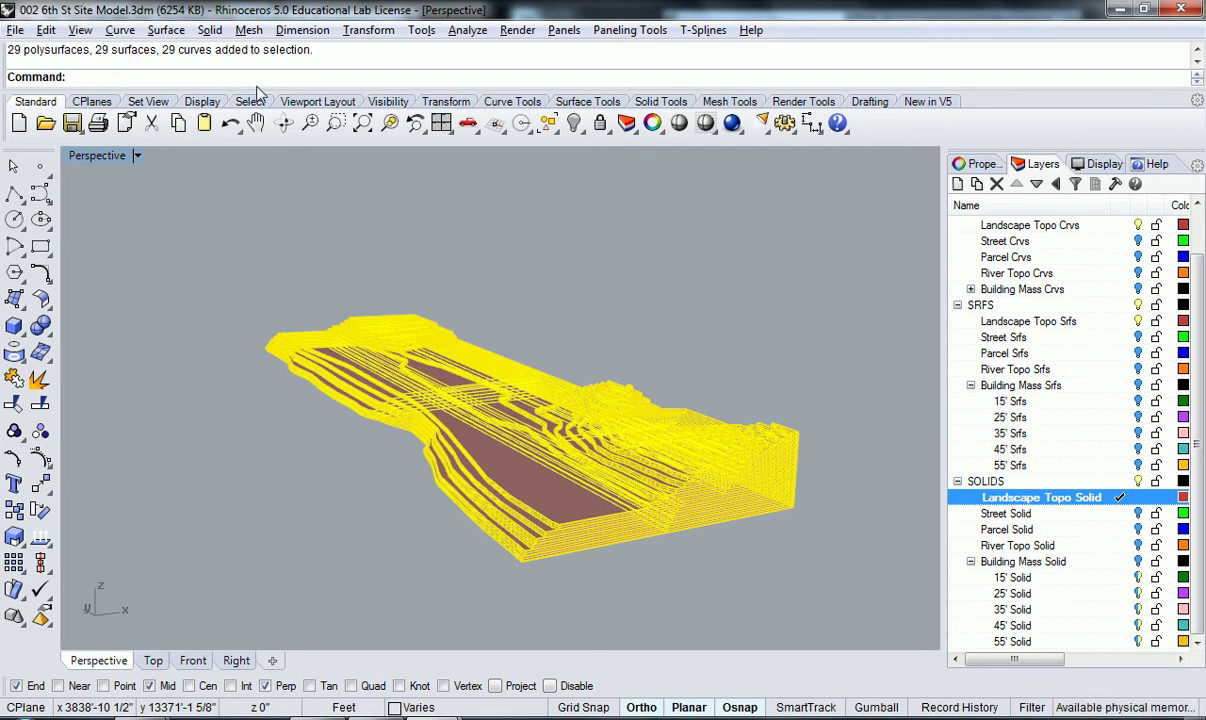
{"action": "left_click", "coordinate": [263, 437]}
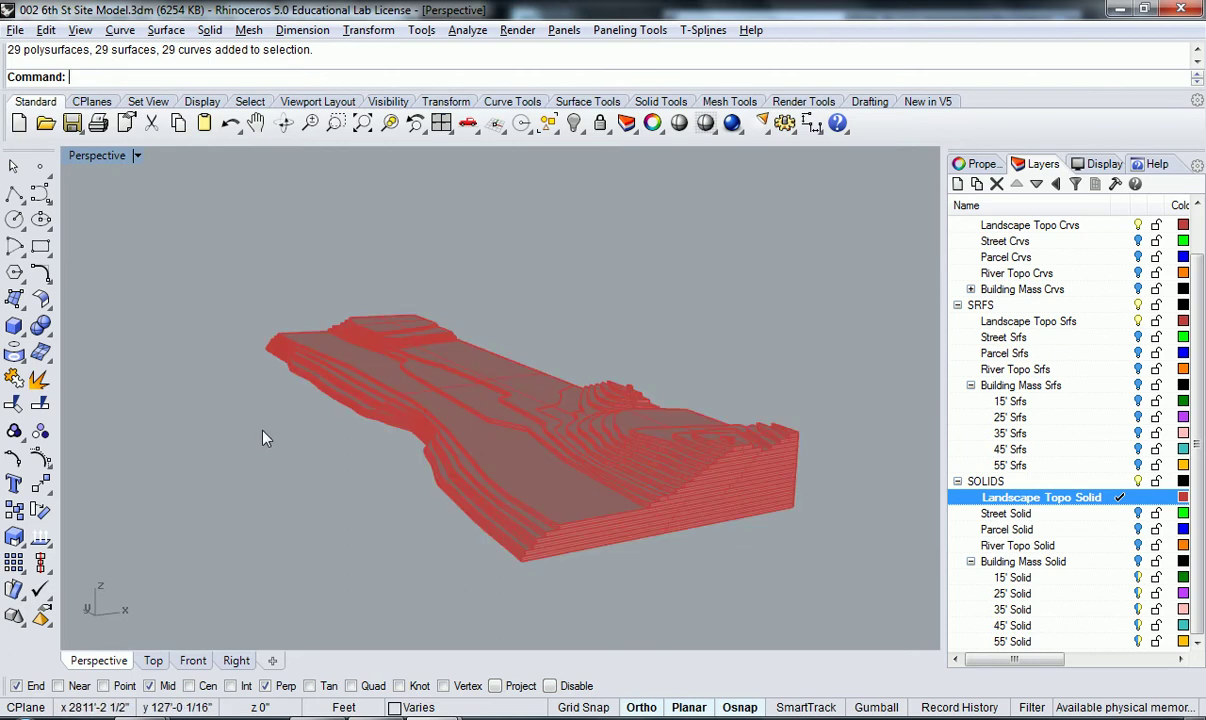
Make Landscape Topo Crvs the current layer and turn off the Landscape Topo Solid and Landscape Topo Srfs layers
{"action": "scroll", "coordinate": [1108, 297], "scroll_direction": "up", "scroll_amount": 1}
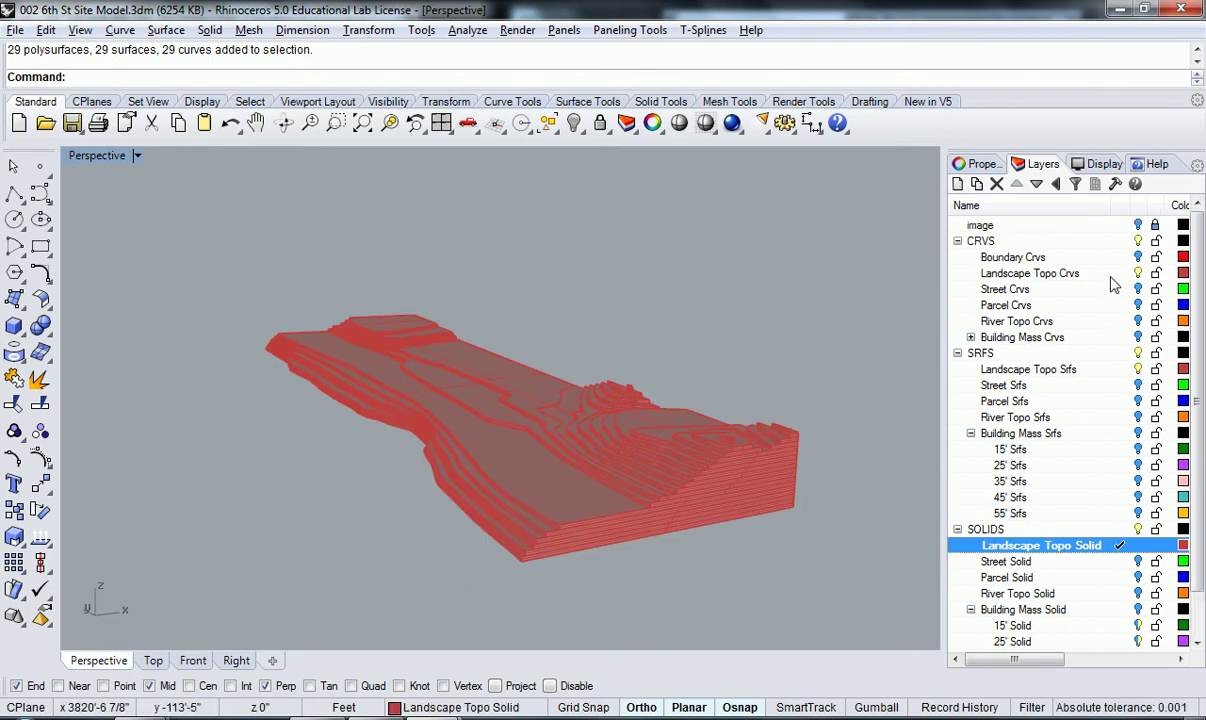
{"action": "double_click", "coordinate": [1103, 277]}
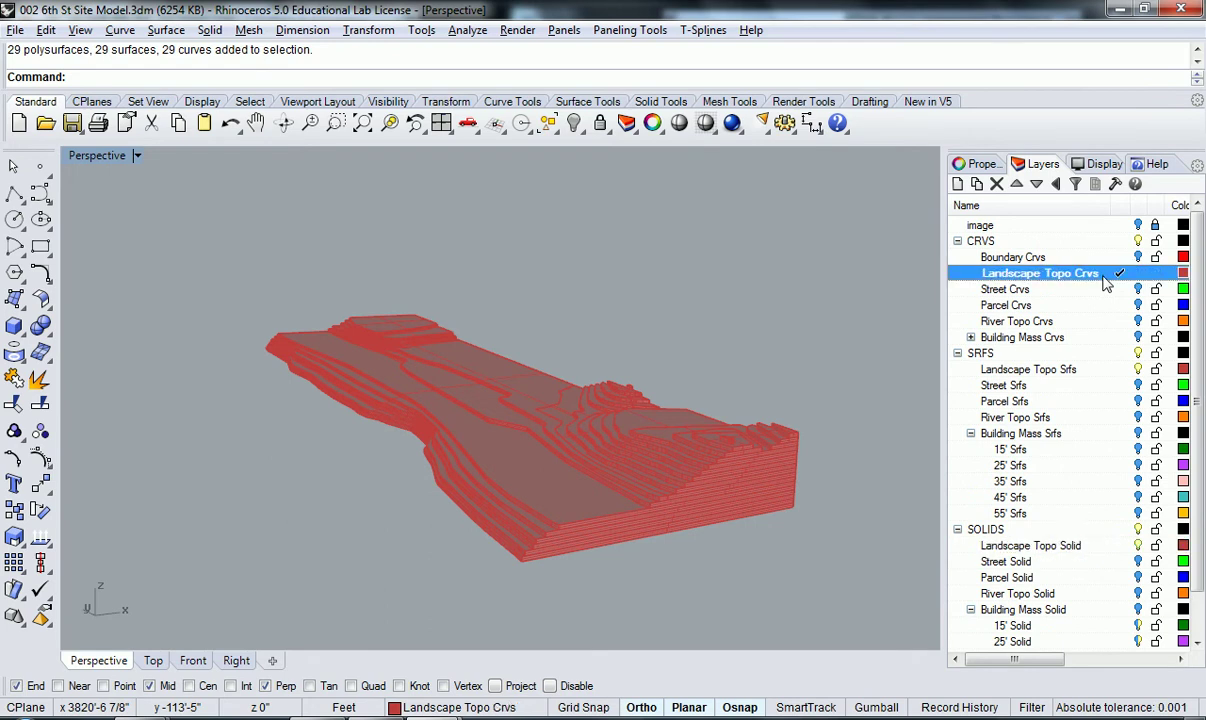
{"action": "left_click", "coordinate": [1137, 546]}
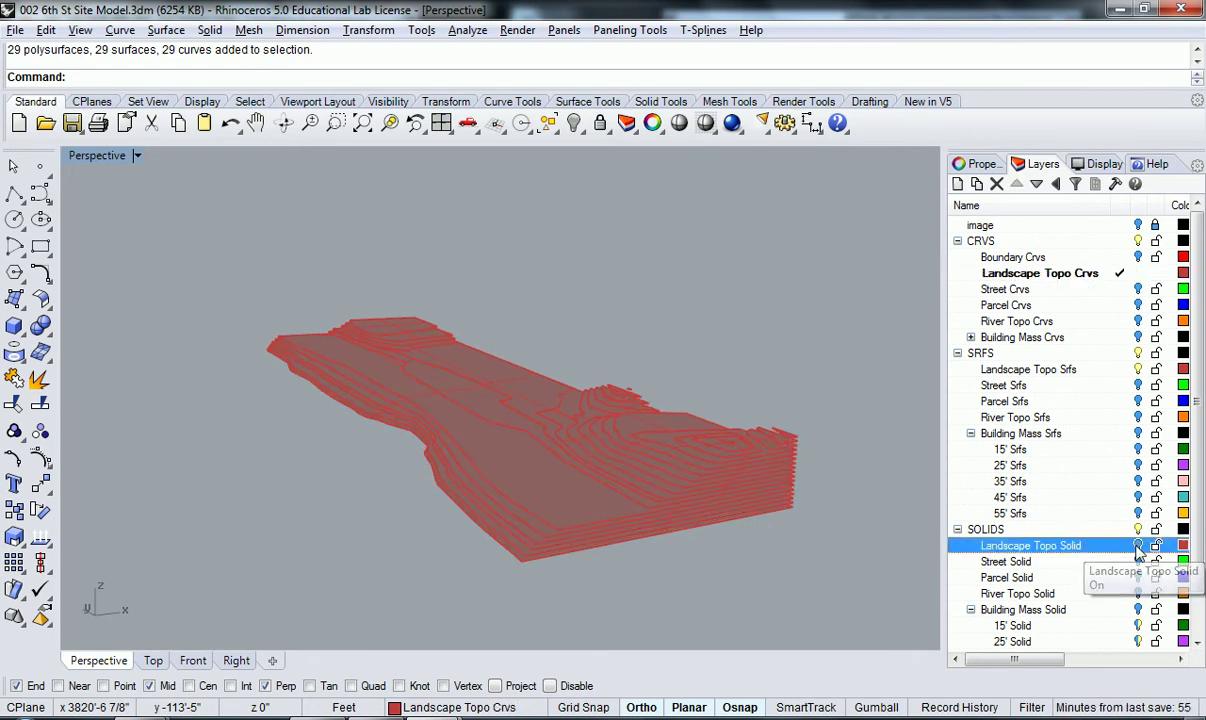
{"action": "left_click", "coordinate": [1138, 370]}
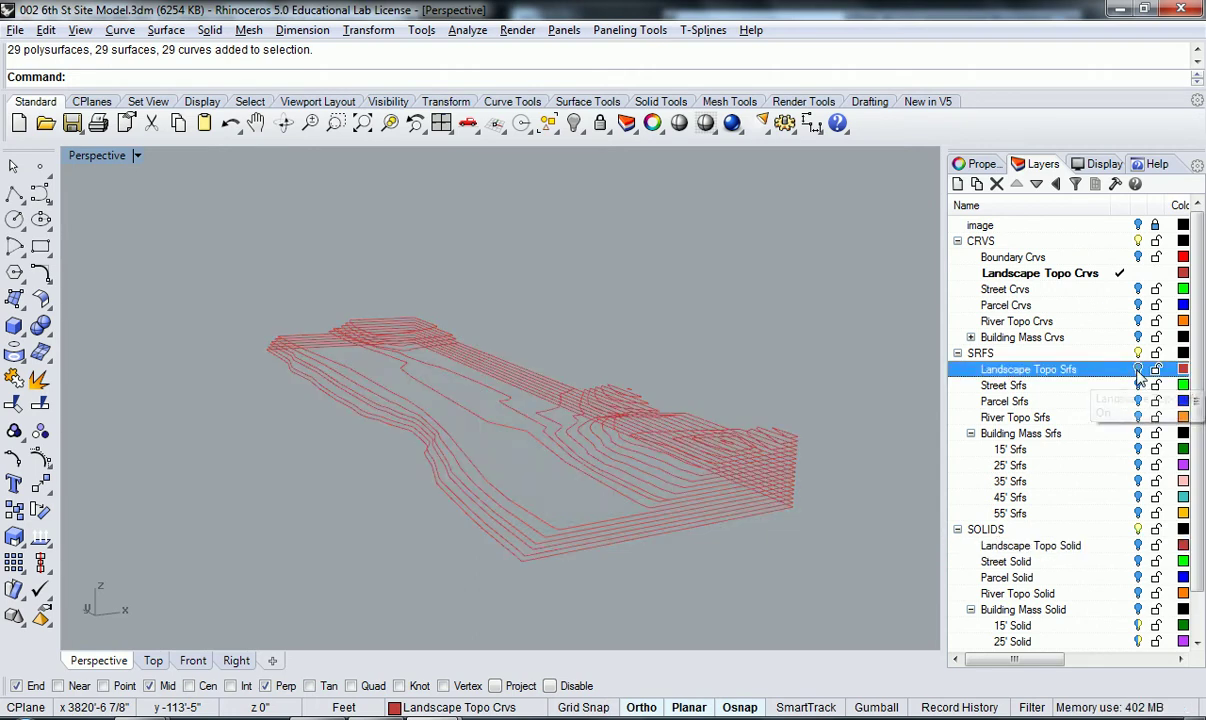
{"action": "mouse_move", "coordinate": [783, 369]}
{"action": "right_mouse_down"}
{"action": "mouse_move", "coordinate": [797, 393]}
{"action": "mouse_move", "coordinate": [762, 363]}
{"action": "mouse_move", "coordinate": [690, 360]}
{"action": "mouse_move", "coordinate": [728, 362]}
{"action": "mouse_move", "coordinate": [782, 393]}
{"action": "right_mouse_up"}
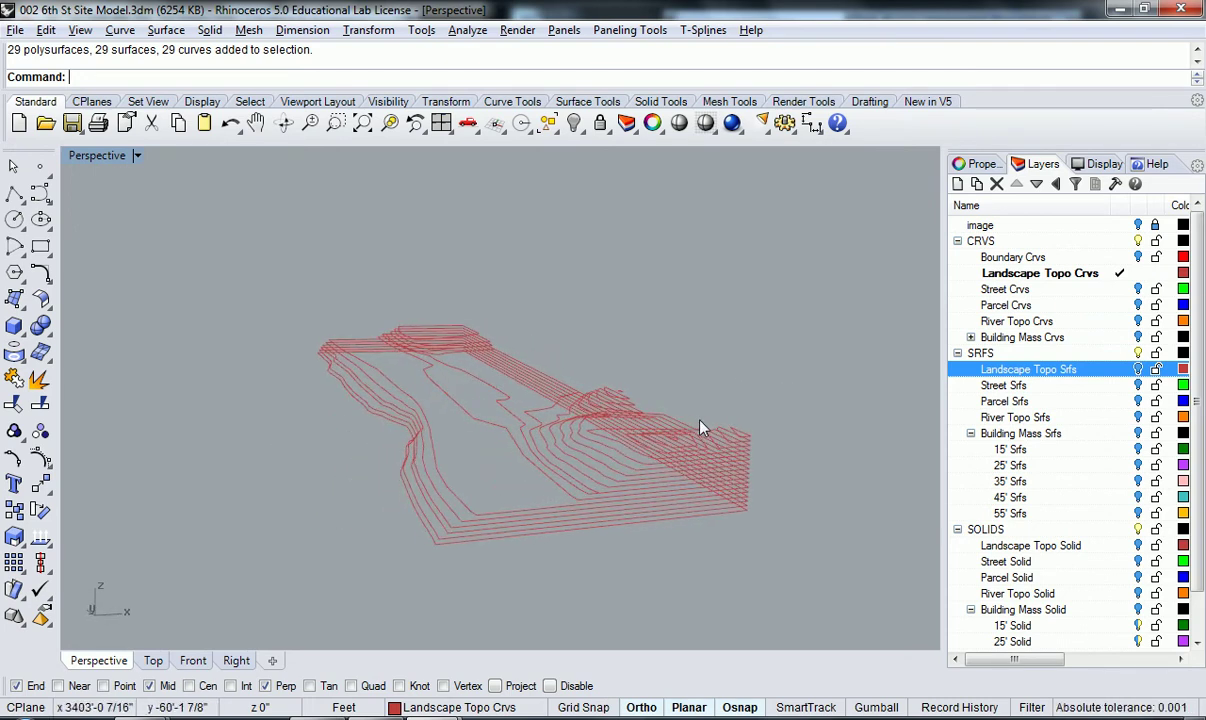
{"action": "right_click_drag", "start_coordinate": [721, 394], "coordinate": [716, 361]}
Collapse the CRVS and SOLIDS layer groups and add a new sublayer under SRFS
{"action": "left_click", "coordinate": [1003, 355]}
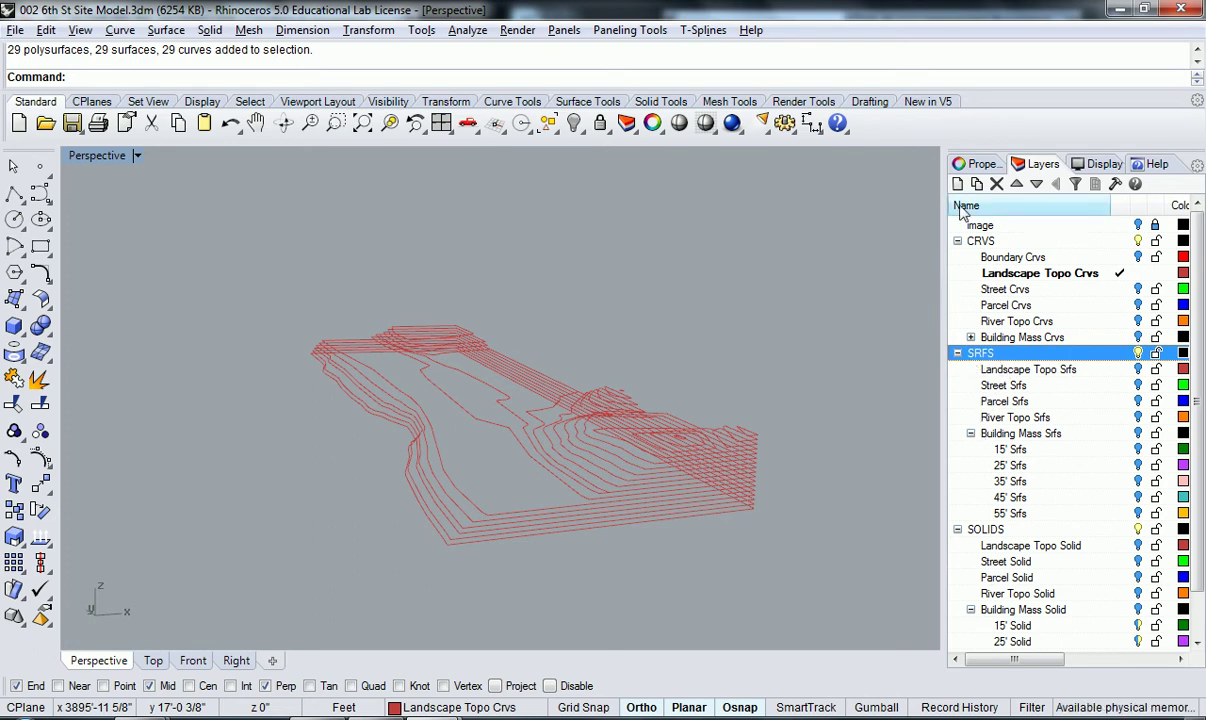
{"action": "left_click", "coordinate": [957, 241]}
{"action": "left_click", "coordinate": [957, 433]}
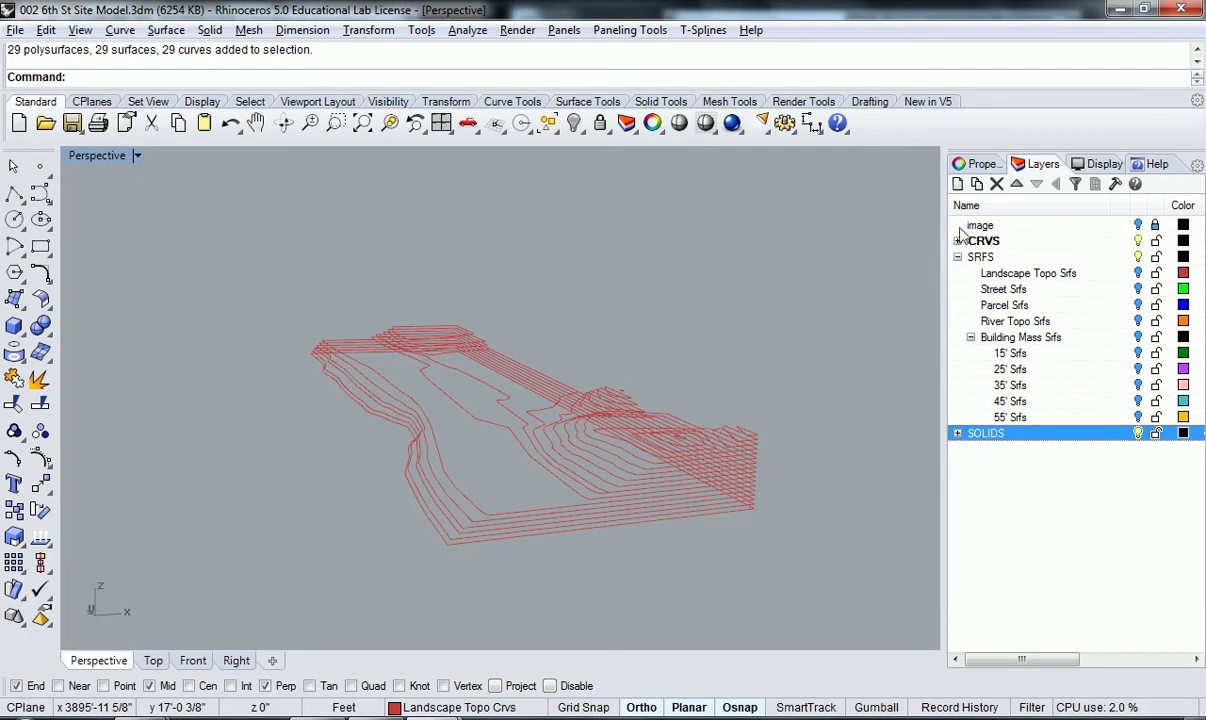
{"action": "left_click", "coordinate": [957, 257]}
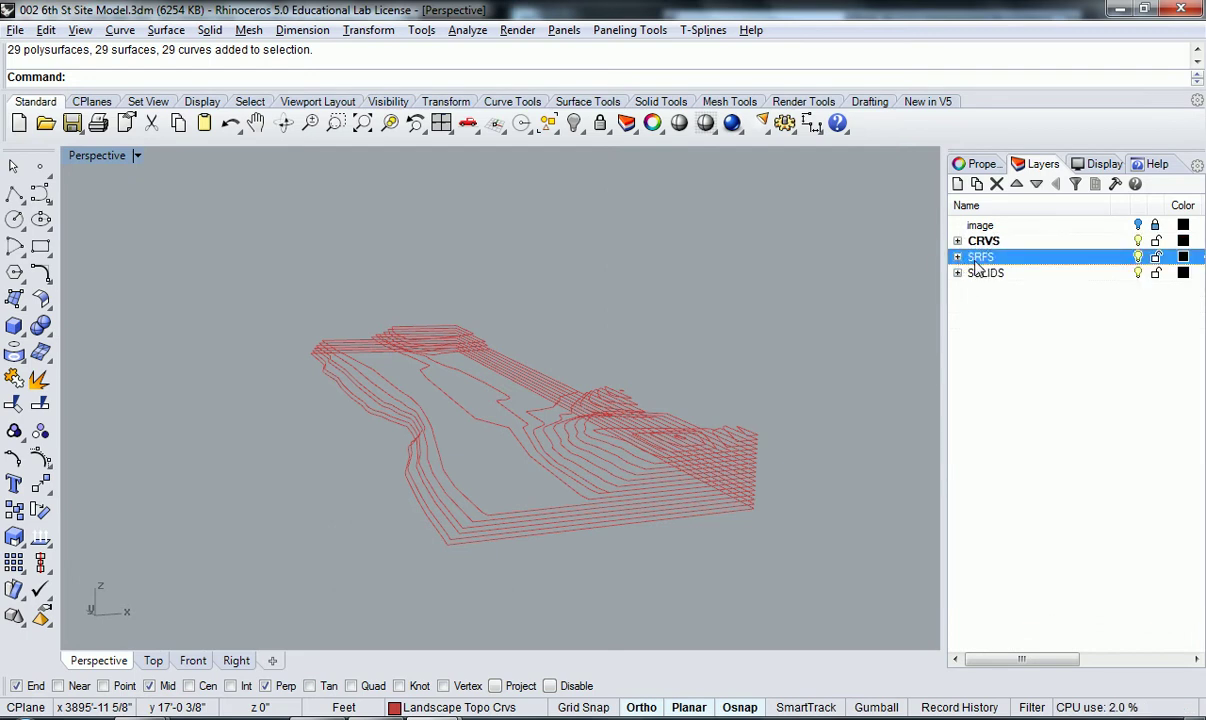
{"action": "left_click", "coordinate": [957, 257]}
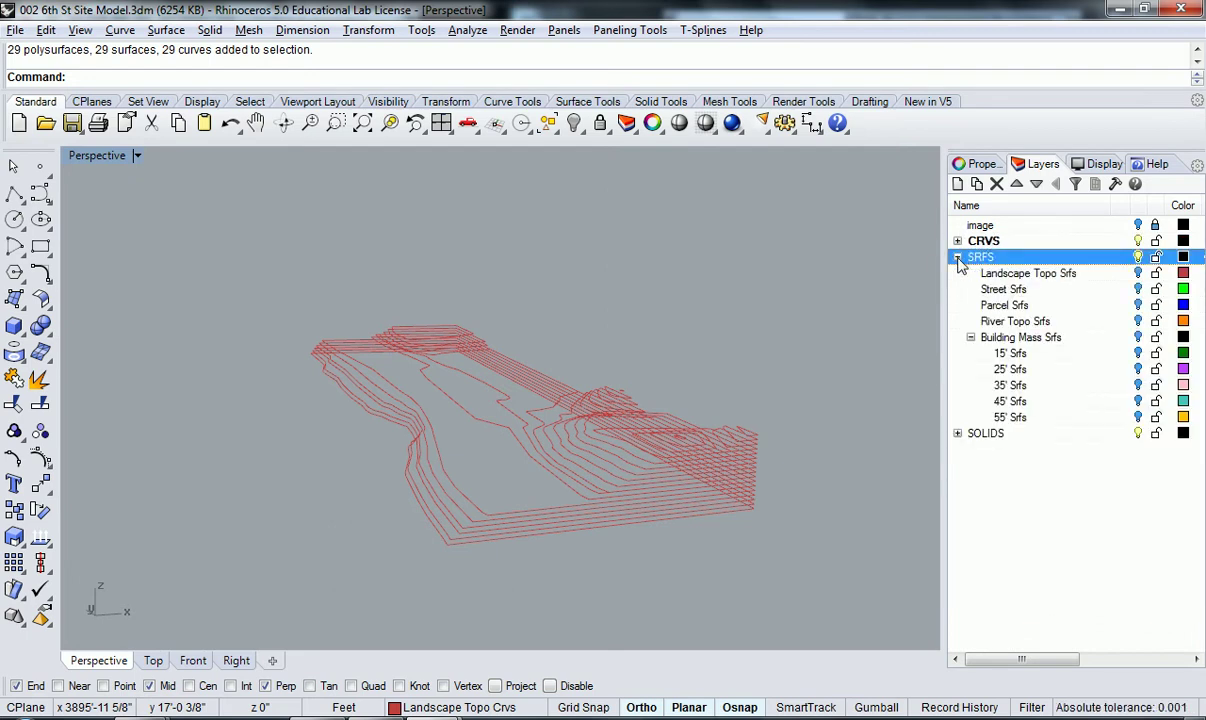
{"action": "left_click", "coordinate": [978, 185]}
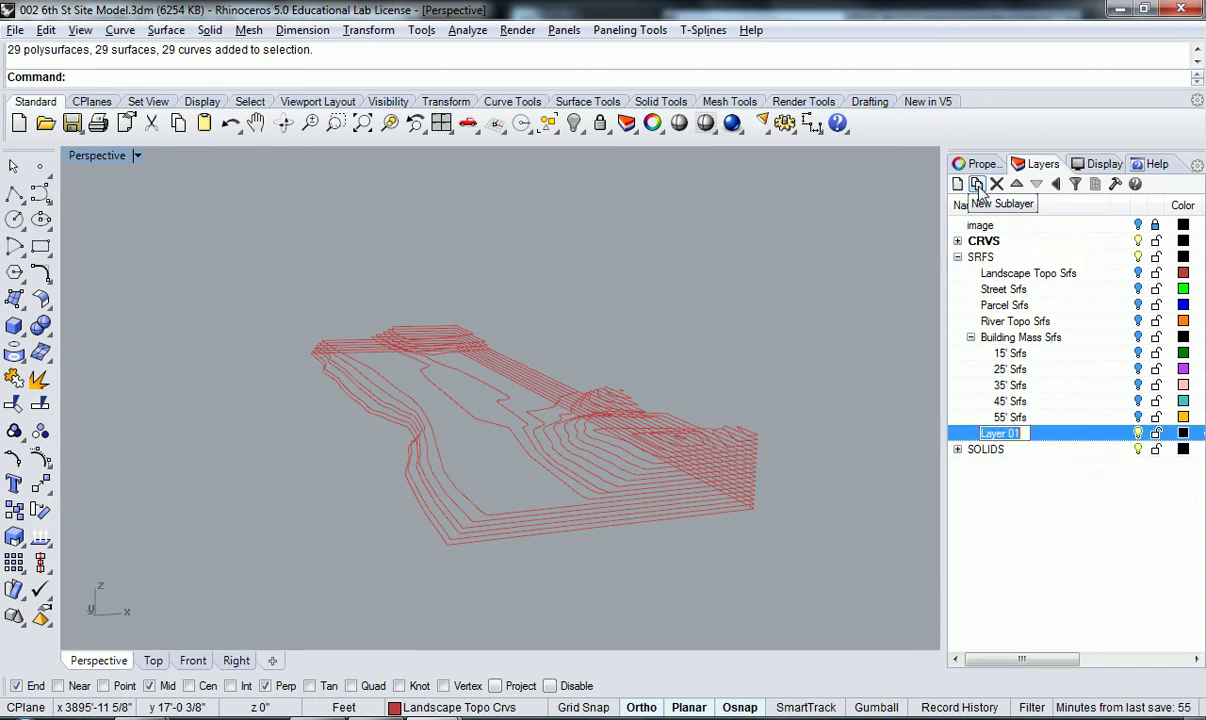
Collapse the Building Mass Srfs group and move the new sublayer to the beginning of the SRFS sublayers
{"action": "left_click", "coordinate": [970, 337]}
{"action": "left_click", "coordinate": [960, 352]}
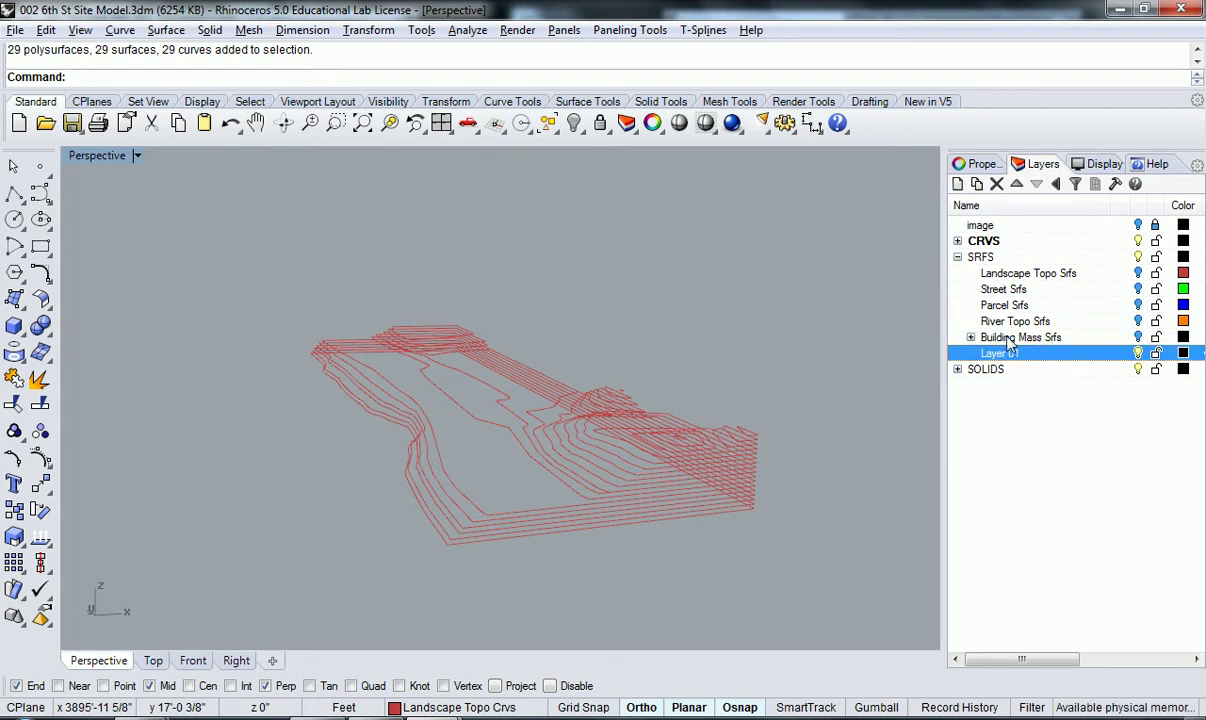
{"action": "left_click", "coordinate": [1016, 184]}
{"action": "left_click", "coordinate": [1016, 184]}
{"action": "left_click", "coordinate": [1016, 184]}
{"action": "left_click", "coordinate": [1016, 184]}
{"action": "left_click", "coordinate": [1018, 186]}
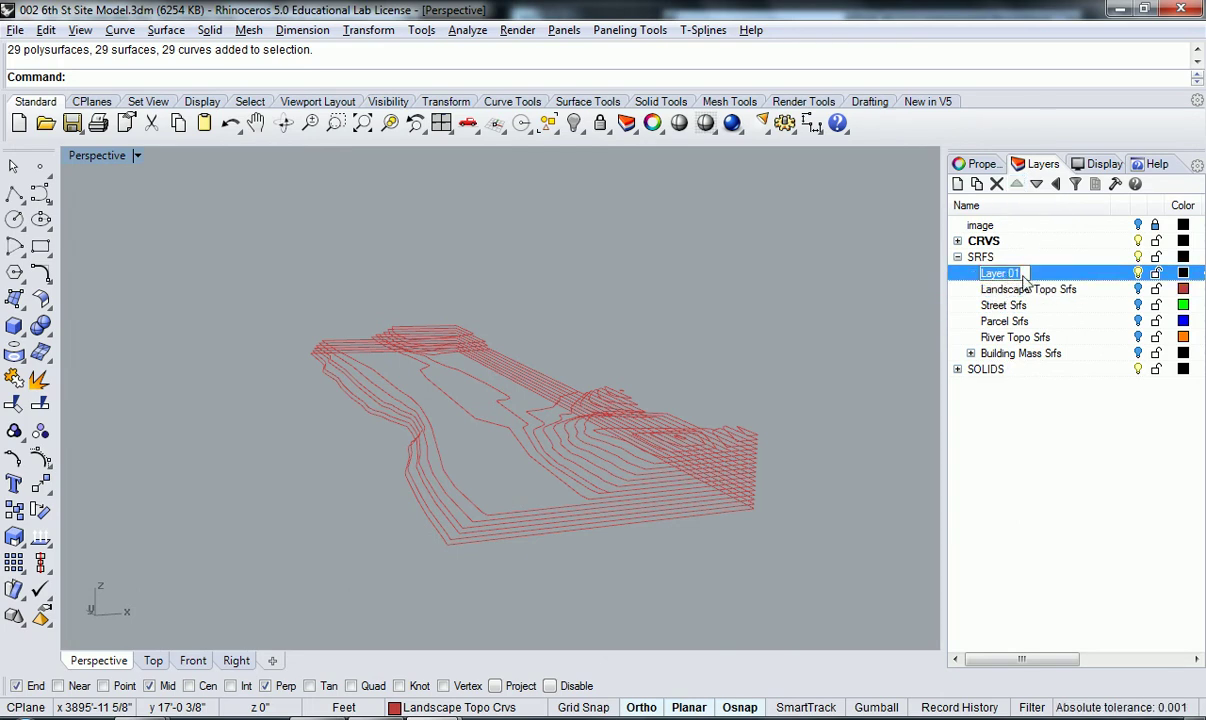
Rename the new sublayer Landscape Topo Loft and make it the current layer
{"action": "type", "text": "L"}
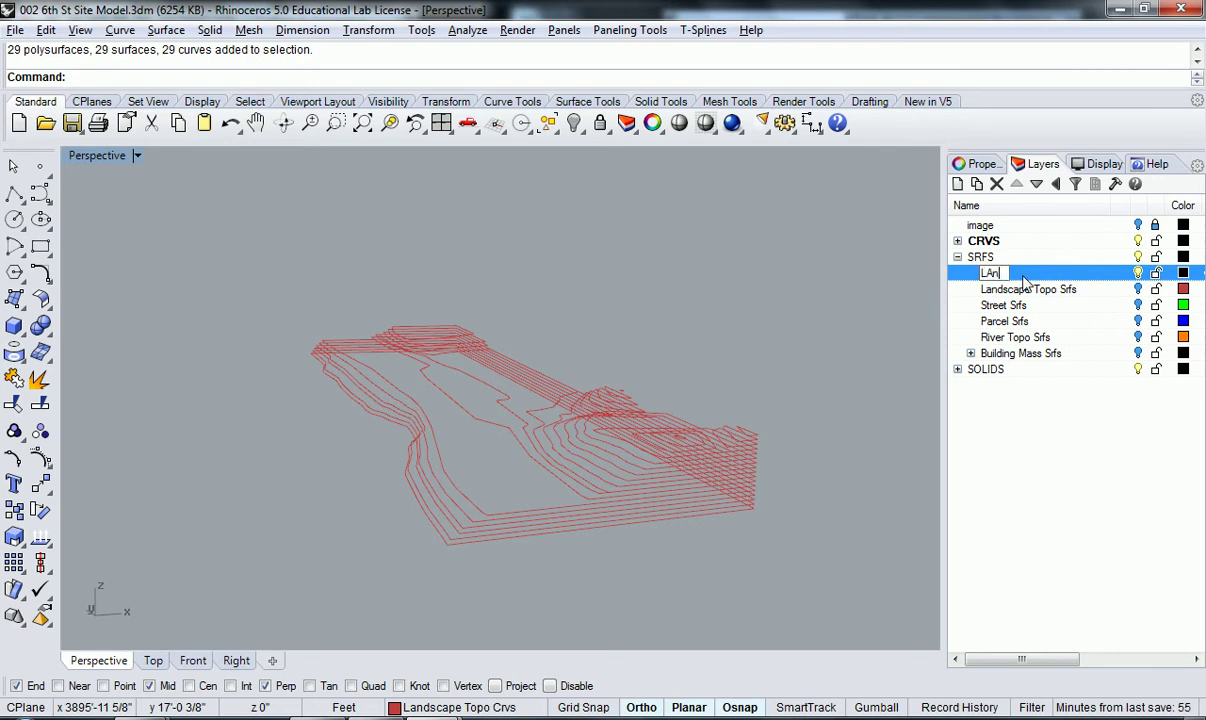
{"action": "type", "text": "andscape T"}
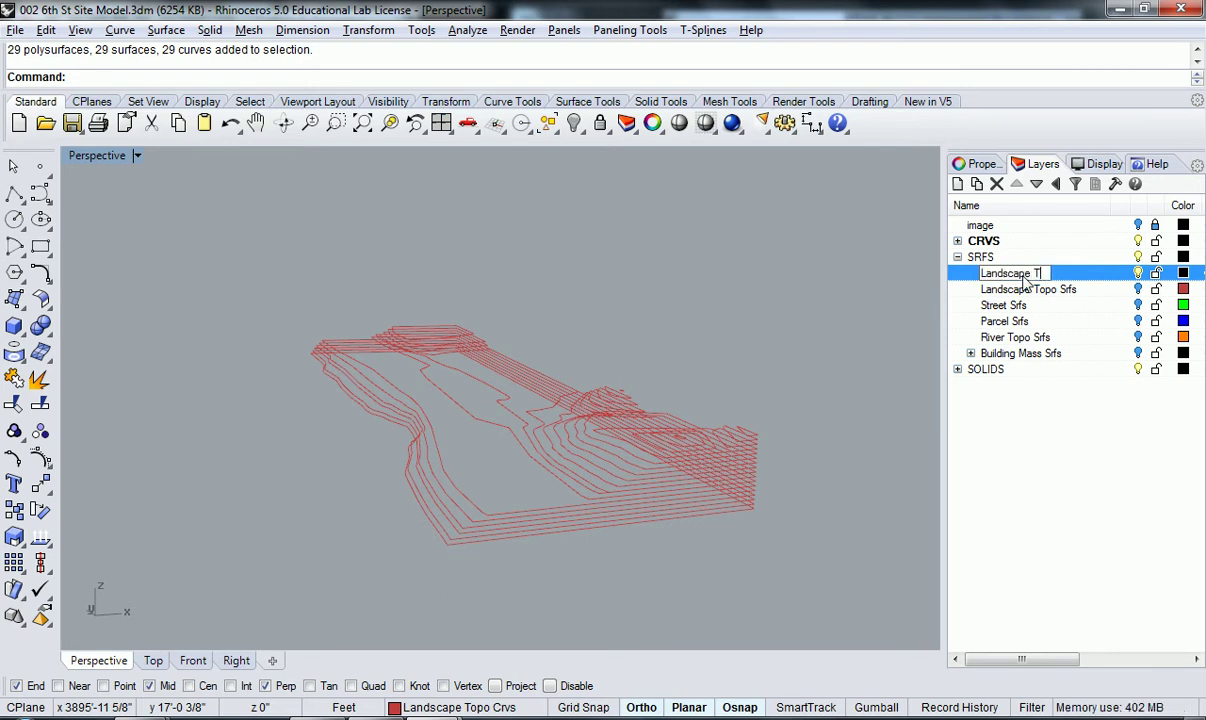
{"action": "type", "text": "opo "}
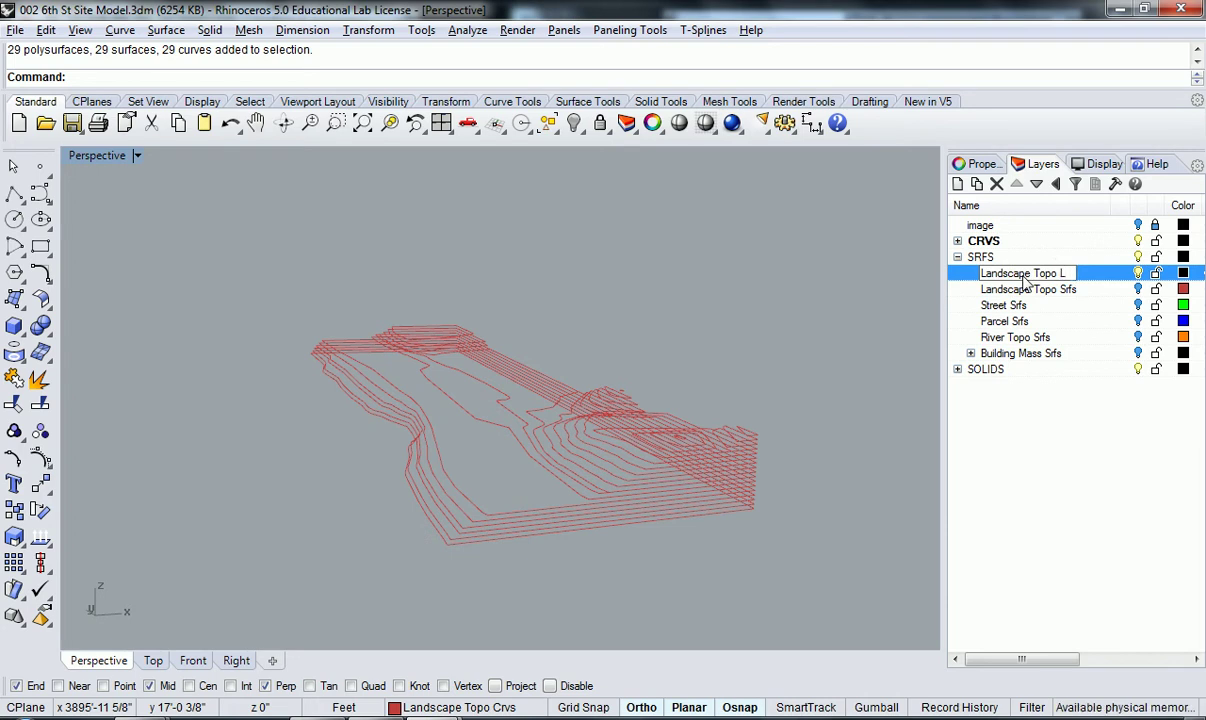
{"action": "type", "text": "LO"}
{"action": "key", "text": "BackSpace"}
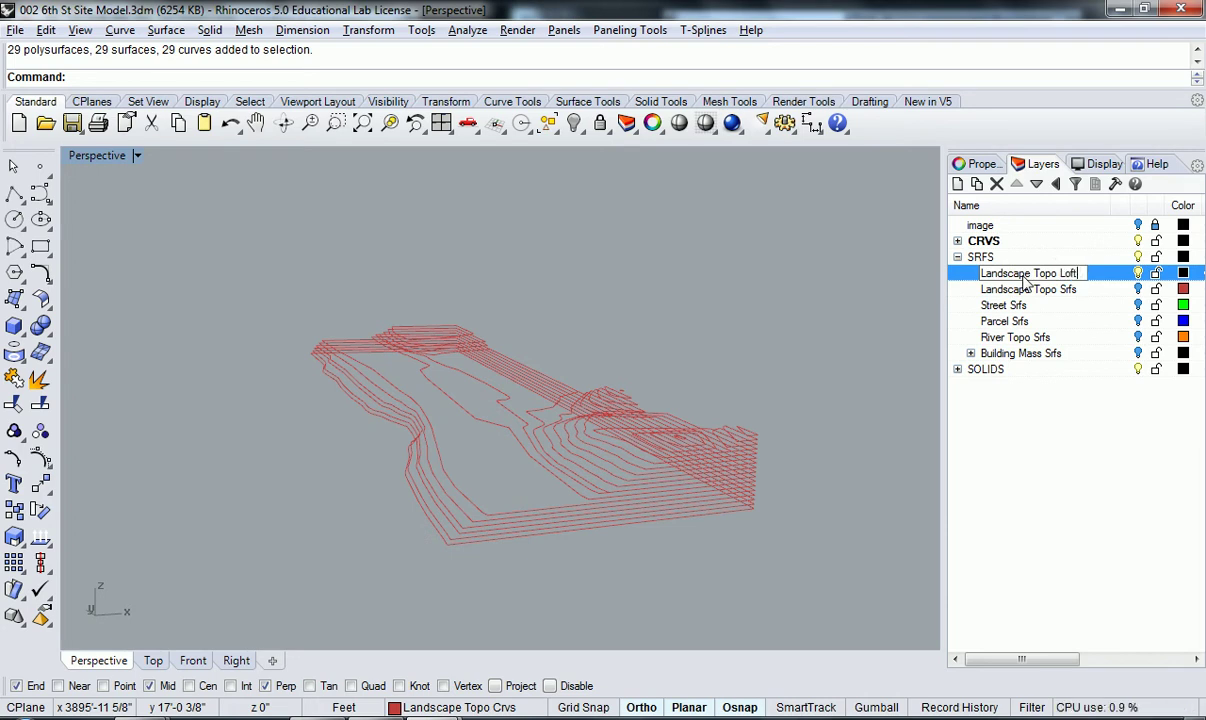
{"action": "key", "text": "Return"}
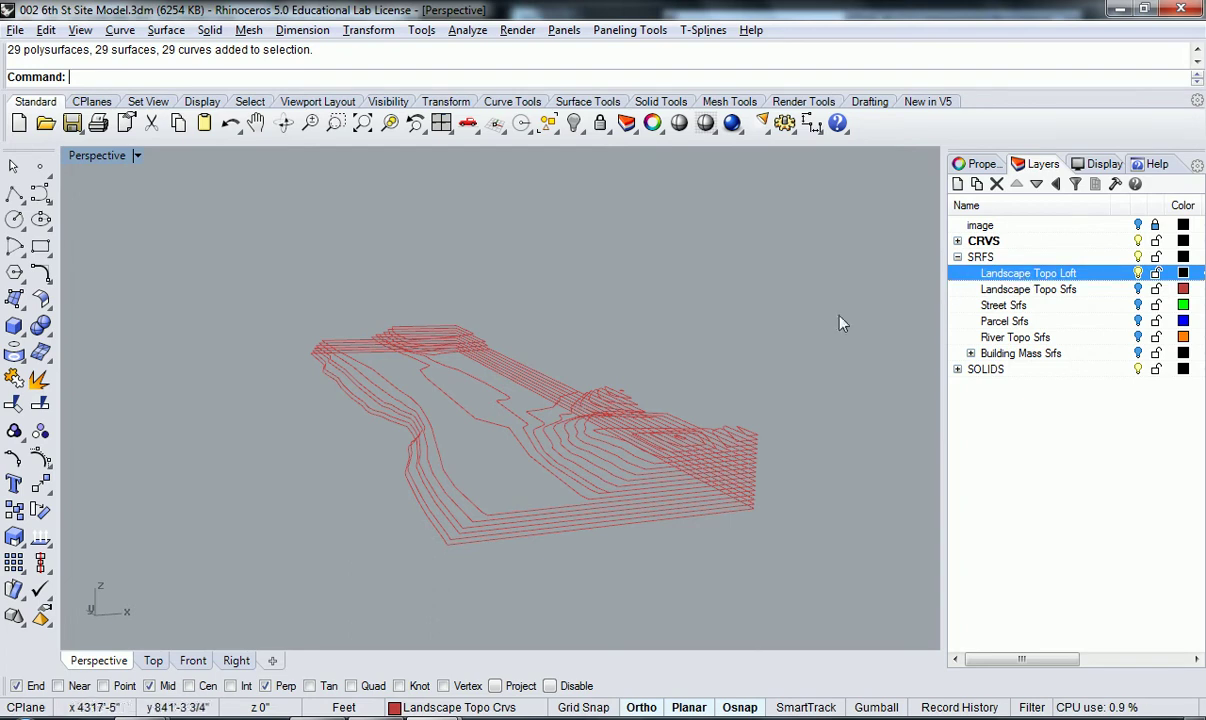
{"action": "right_click_drag", "start_coordinate": [694, 350], "coordinate": [870, 318]}
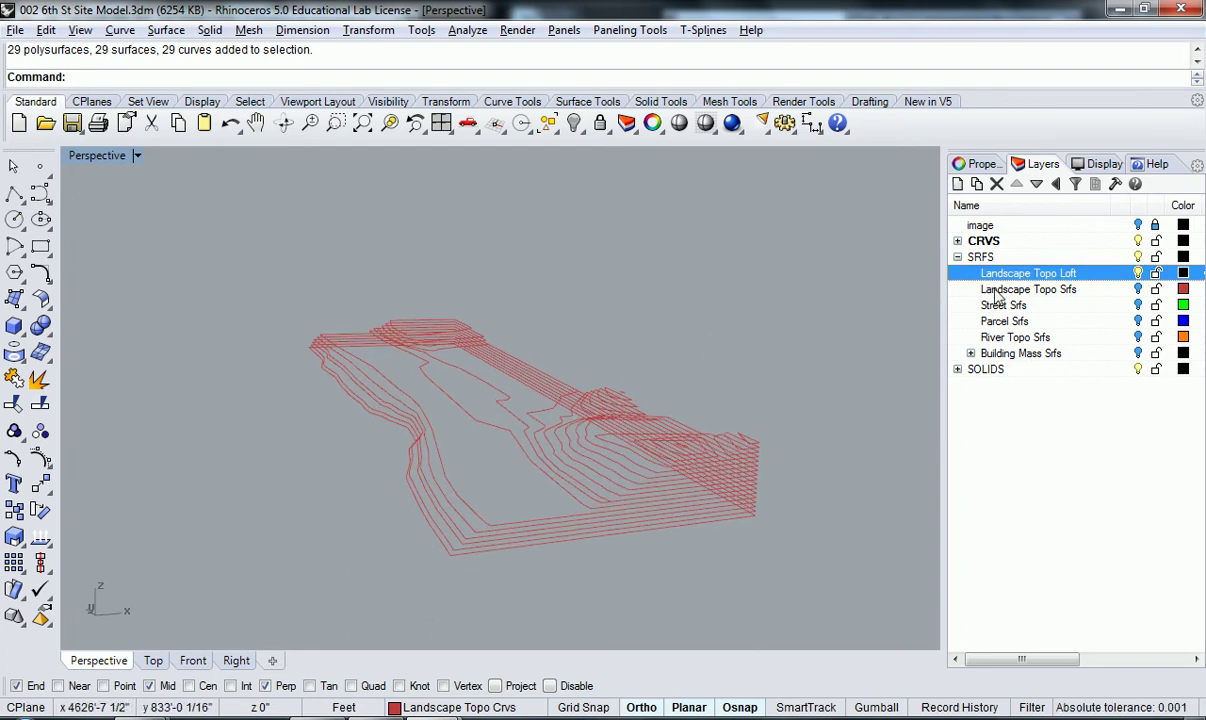
{"action": "right_click_drag", "start_coordinate": [791, 350], "coordinate": [780, 360]}
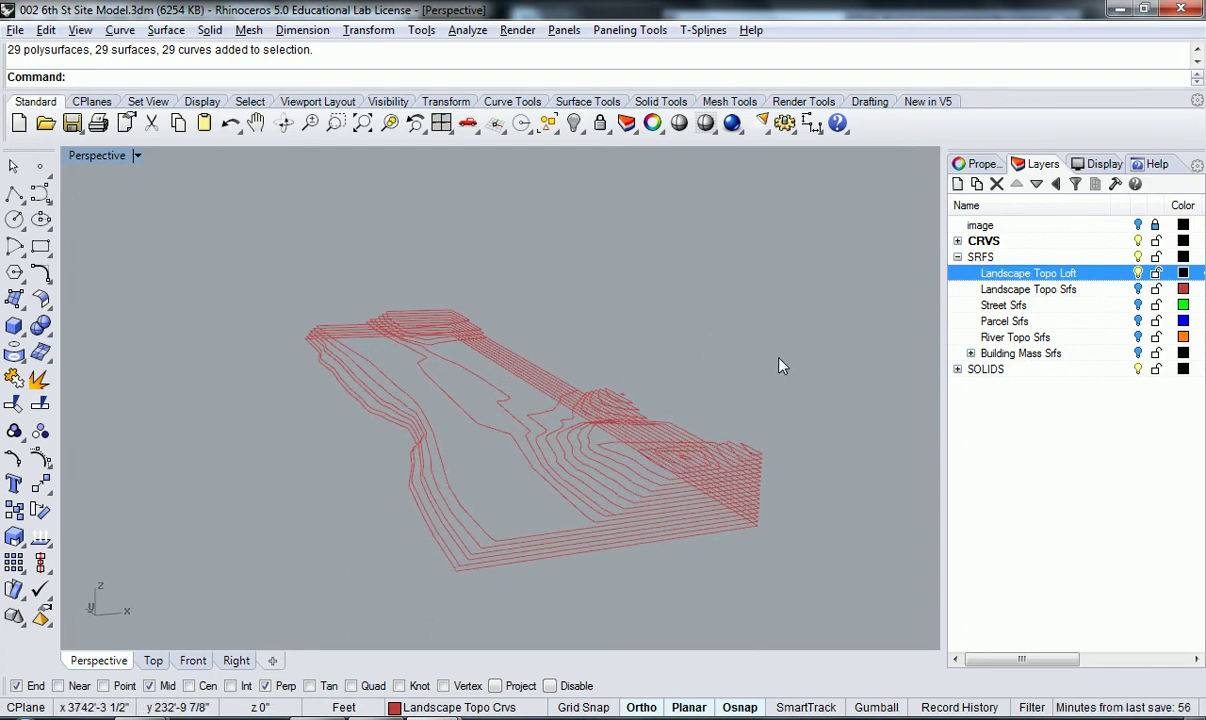
{"action": "left_click", "coordinate": [1118, 274]}
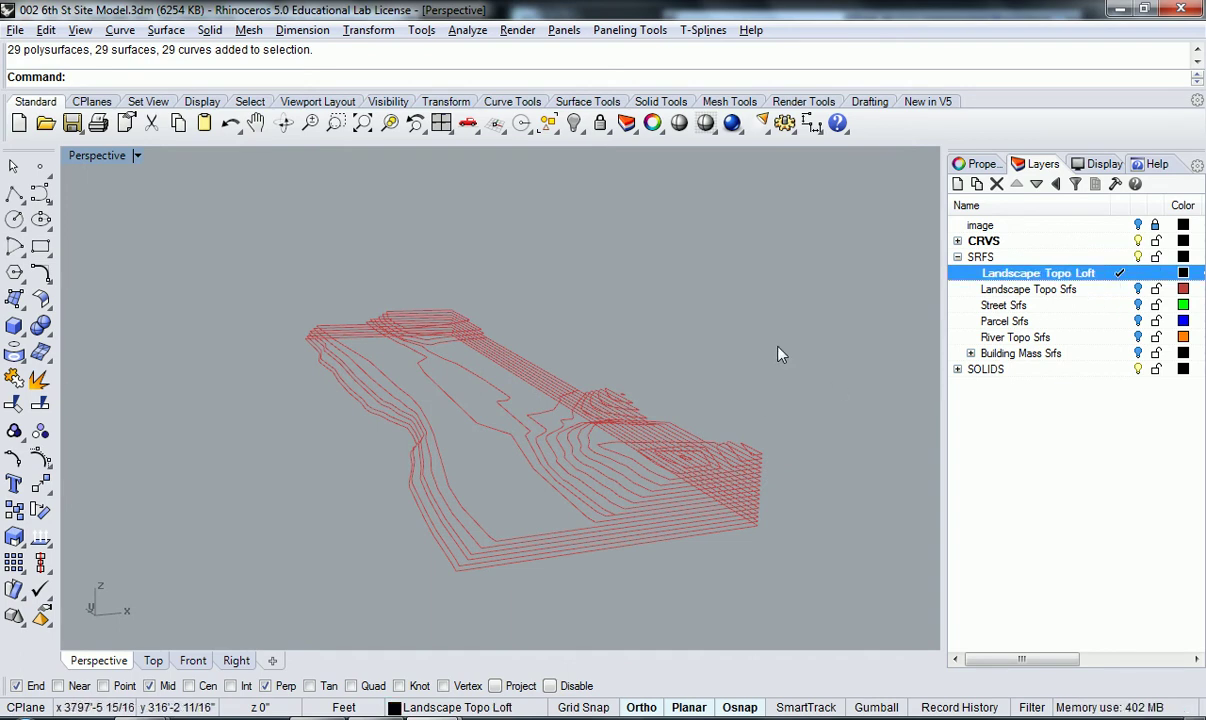
Try to loft all the landscape contour curves at once with the Normal style and Do not simplify, keeping the default seam points
{"action": "right_click_drag", "start_coordinate": [775, 336], "coordinate": [530, 500]}
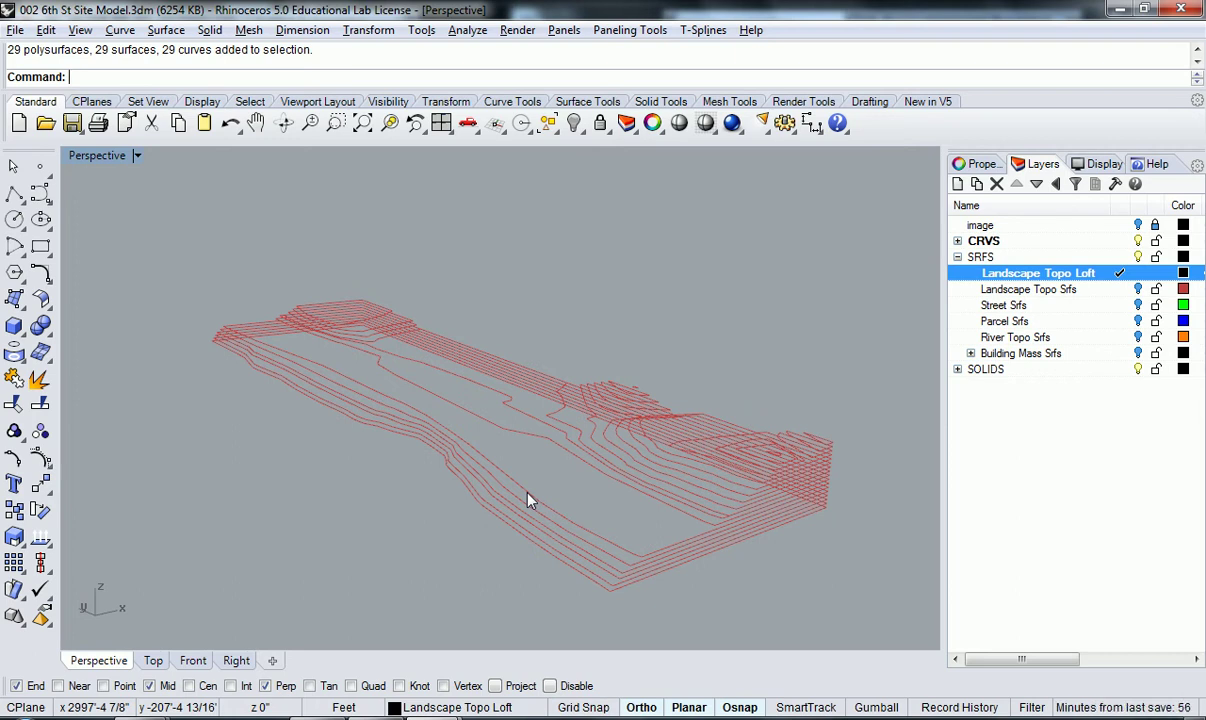
{"action": "right_click_drag", "start_coordinate": [483, 441], "coordinate": [565, 417]}
{"action": "left_click_drag", "start_coordinate": [777, 548], "coordinate": [232, 252]}
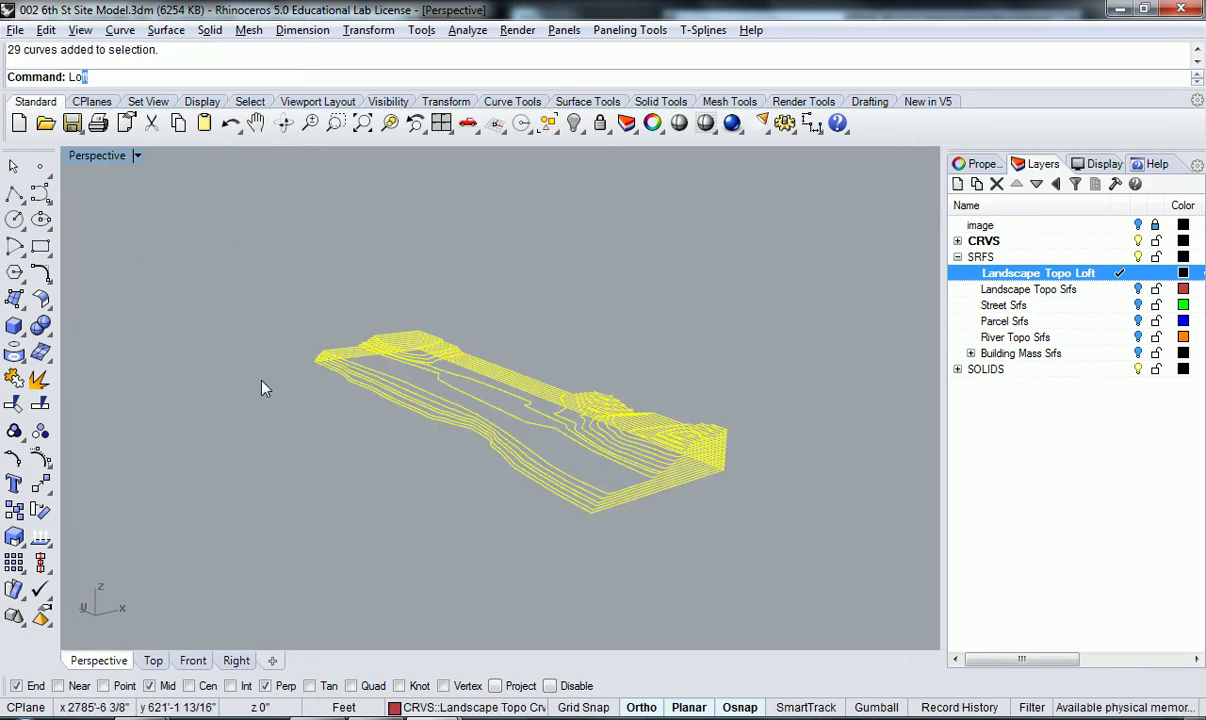
{"action": "type", "text": "ft"}
{"action": "key", "text": "Return"}
{"action": "right_click_drag", "start_coordinate": [262, 387], "coordinate": [428, 485]}
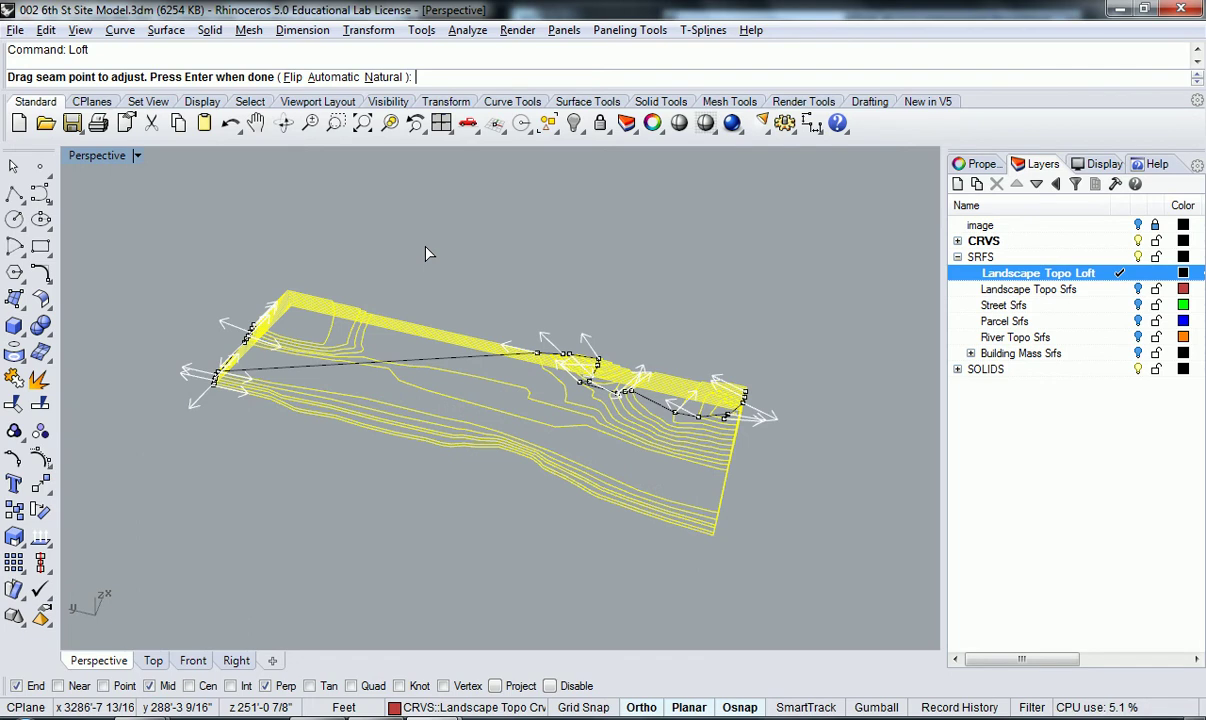
{"action": "key", "text": "Return"}
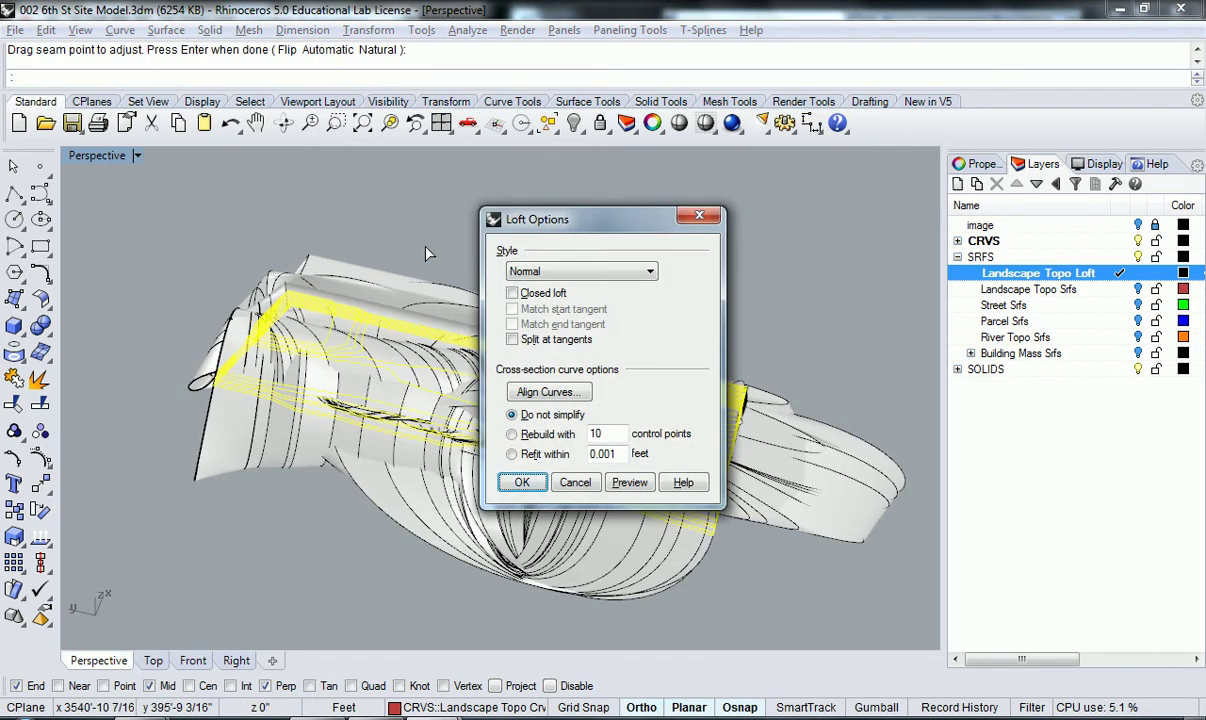
{"action": "left_click_drag", "start_coordinate": [502, 214], "coordinate": [957, 176]}
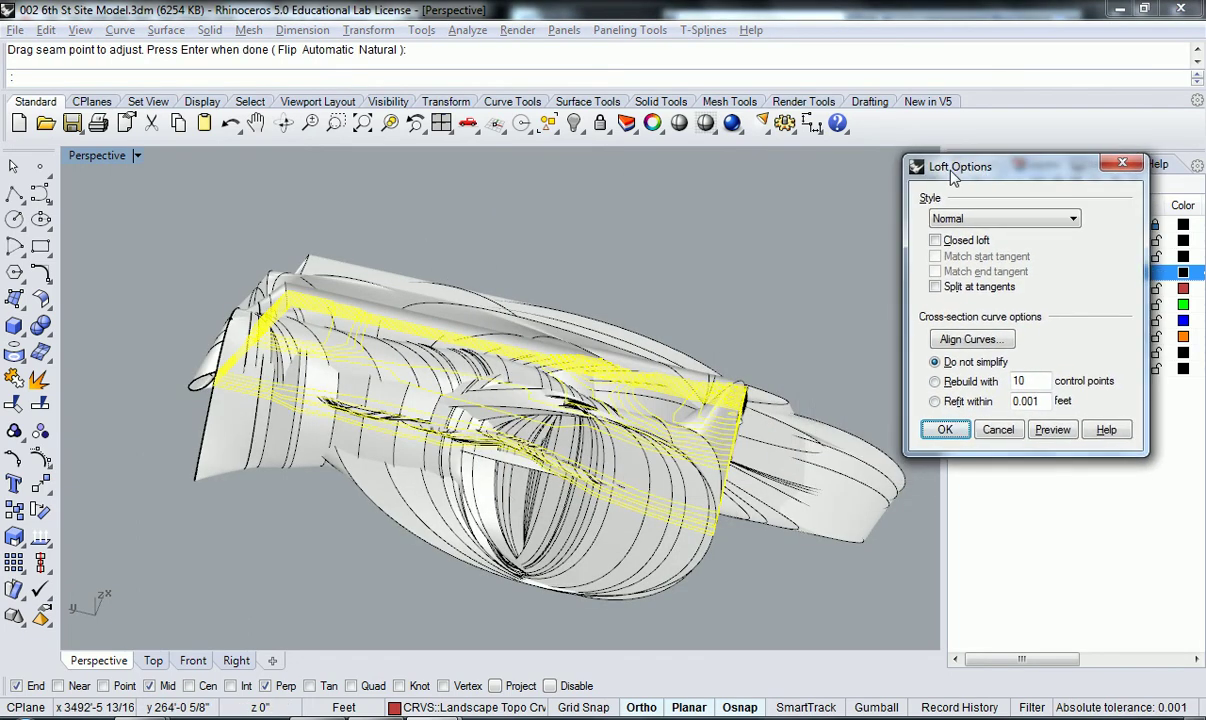
{"action": "left_click", "coordinate": [944, 432]}
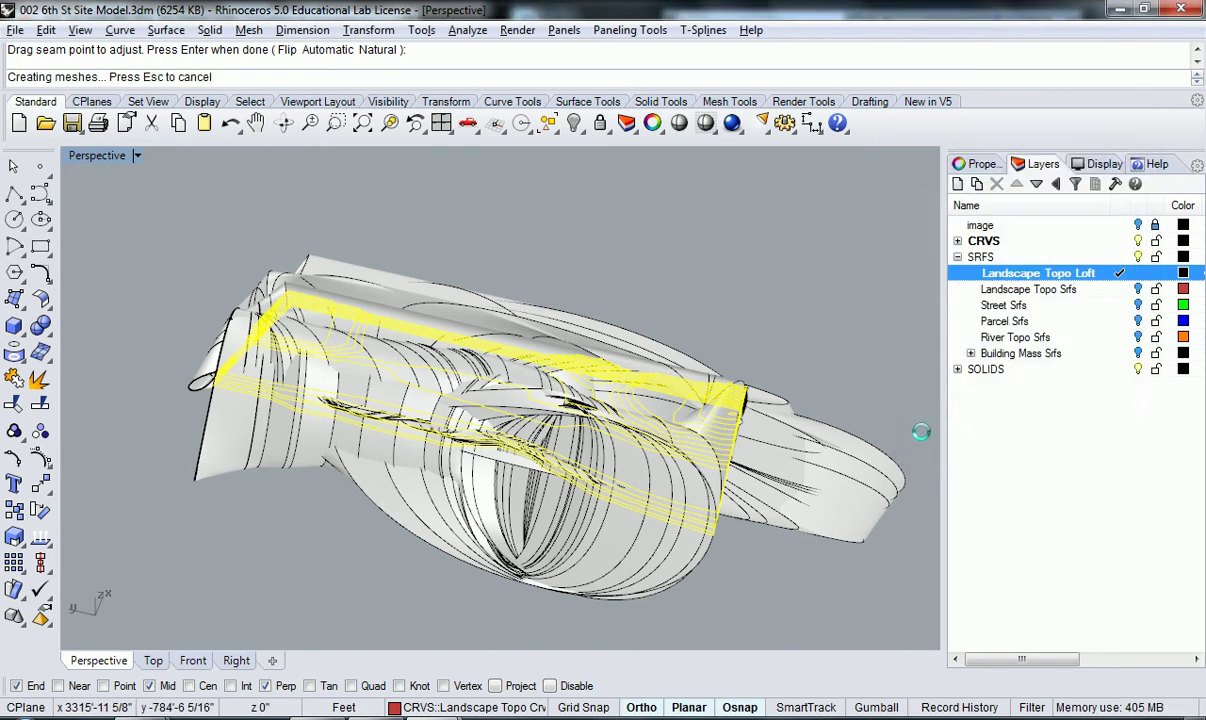
Inspect the lofted polysurface made from all the contours and delete it
{"action": "right_click_drag", "start_coordinate": [808, 601], "coordinate": [633, 470]}
{"action": "left_click", "coordinate": [664, 502]}
{"action": "right_click_drag", "start_coordinate": [705, 538], "coordinate": [513, 414]}
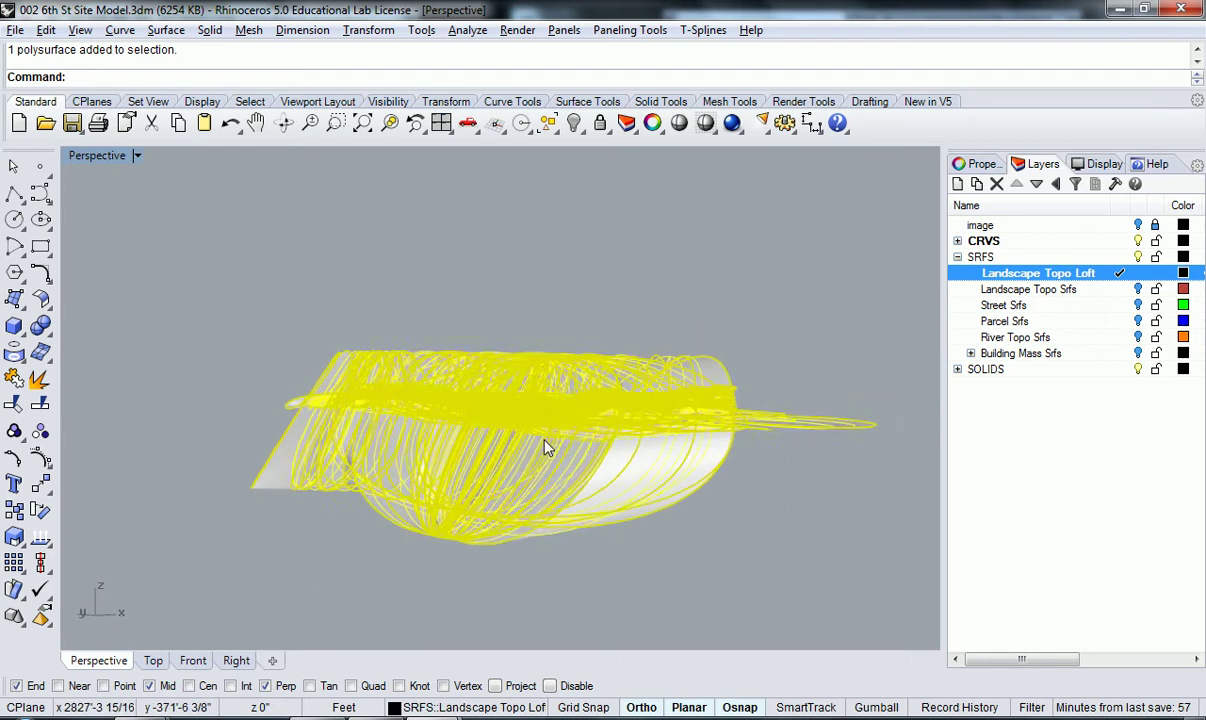
{"action": "key", "text": "Delete"}
Start a Loft and select the two lowest landscape contour curves as its cross sections
{"action": "right_click_drag", "start_coordinate": [381, 383], "coordinate": [440, 452]}
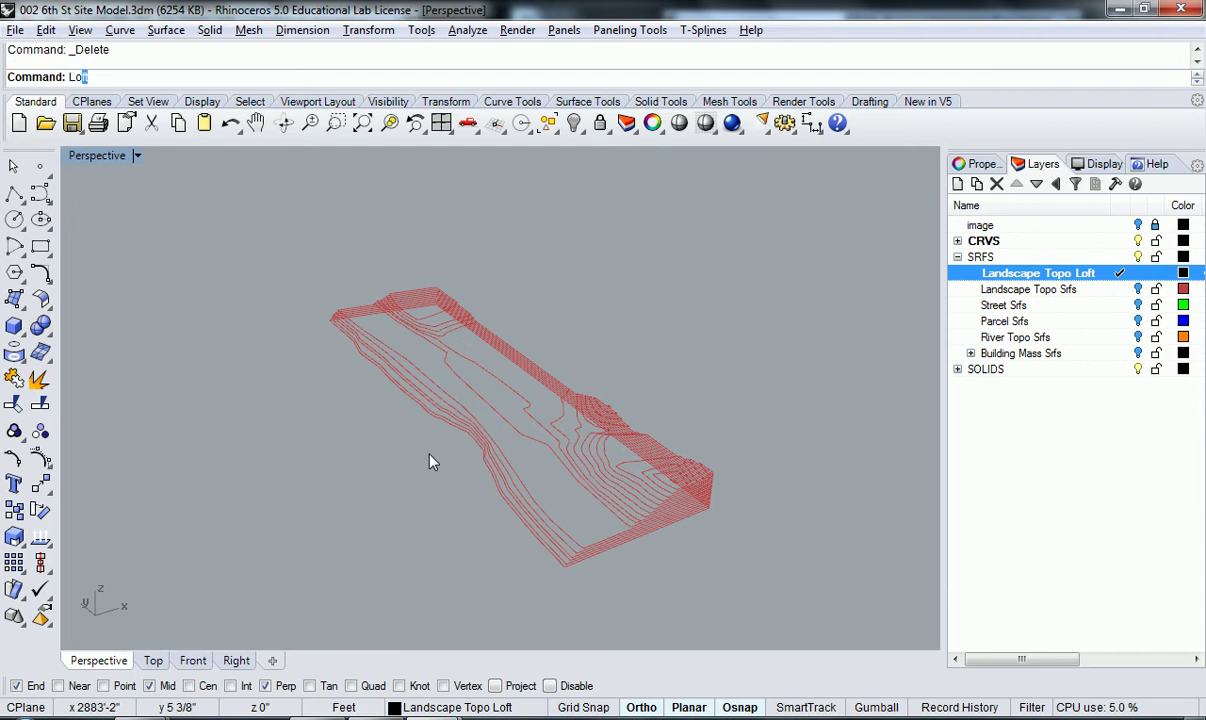
{"action": "type", "text": "t"}
{"action": "key", "text": "Return"}
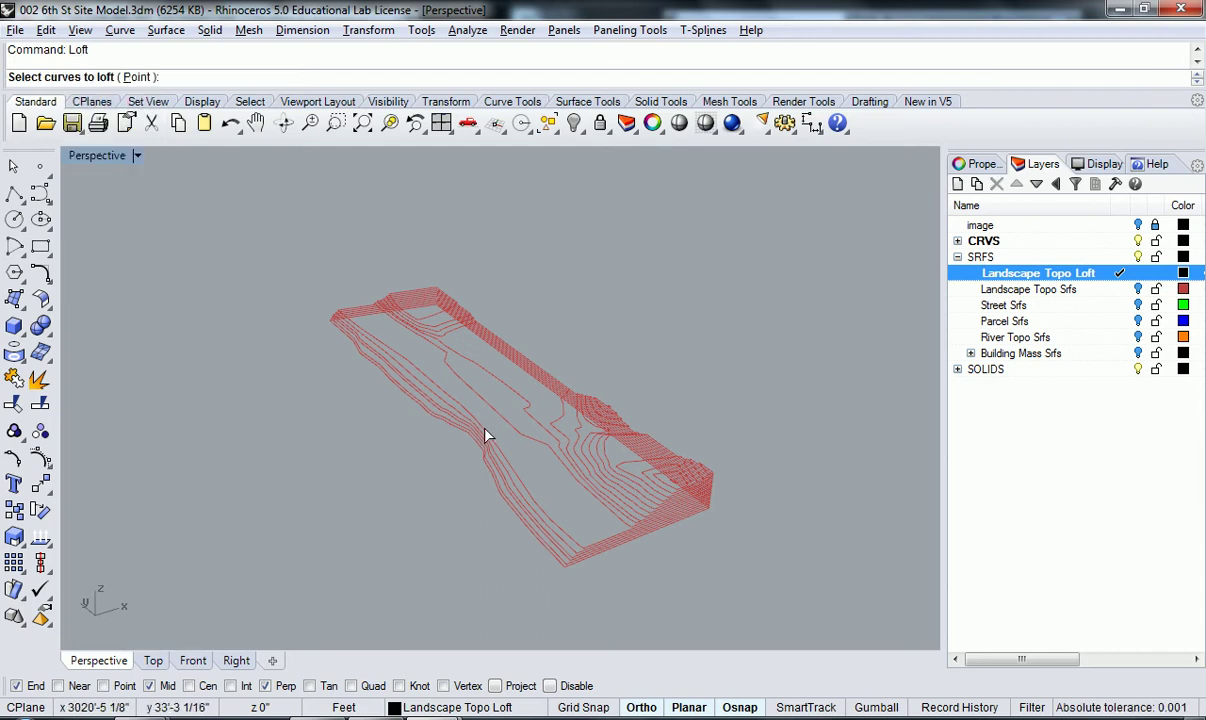
{"action": "scroll", "coordinate": [516, 575], "scroll_direction": "up", "scroll_amount": 3}
{"action": "scroll", "coordinate": [516, 575], "scroll_direction": "up", "scroll_amount": 3}
{"action": "left_click", "coordinate": [576, 547]}
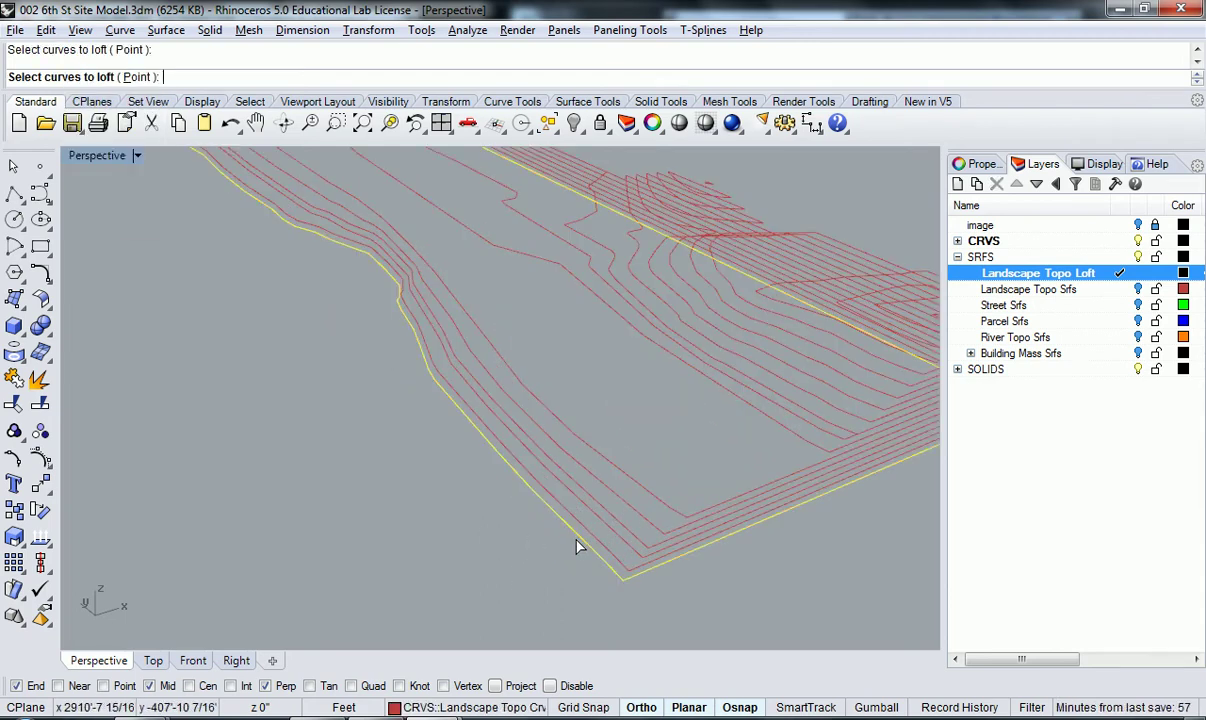
{"action": "scroll", "coordinate": [576, 547], "scroll_direction": "down", "scroll_amount": 5}
{"action": "right_click_drag", "start_coordinate": [560, 561], "coordinate": [533, 538]}
{"action": "scroll", "coordinate": [533, 538], "scroll_direction": "up", "scroll_amount": 2}
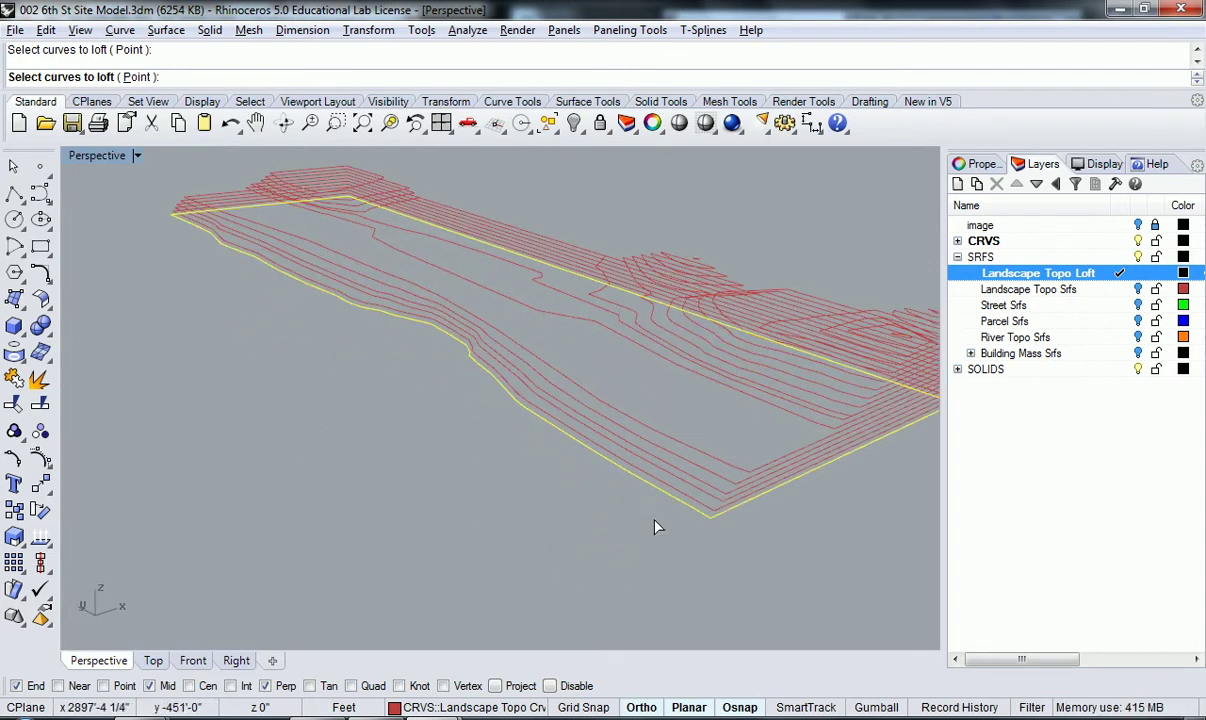
{"action": "left_click", "coordinate": [704, 510]}
{"action": "scroll", "coordinate": [493, 469], "scroll_direction": "down", "scroll_amount": 3}
{"action": "right_click_drag", "start_coordinate": [493, 469], "coordinate": [452, 487]}
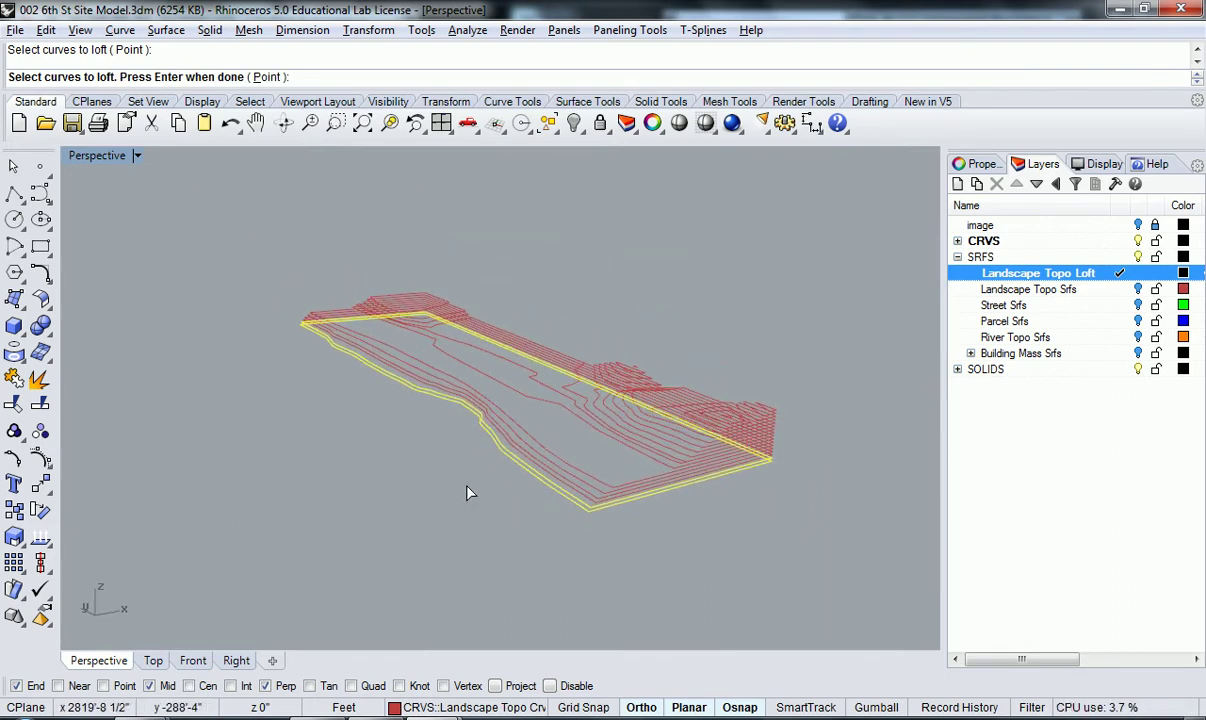
{"action": "scroll", "coordinate": [479, 463], "scroll_direction": "up", "scroll_amount": 2}
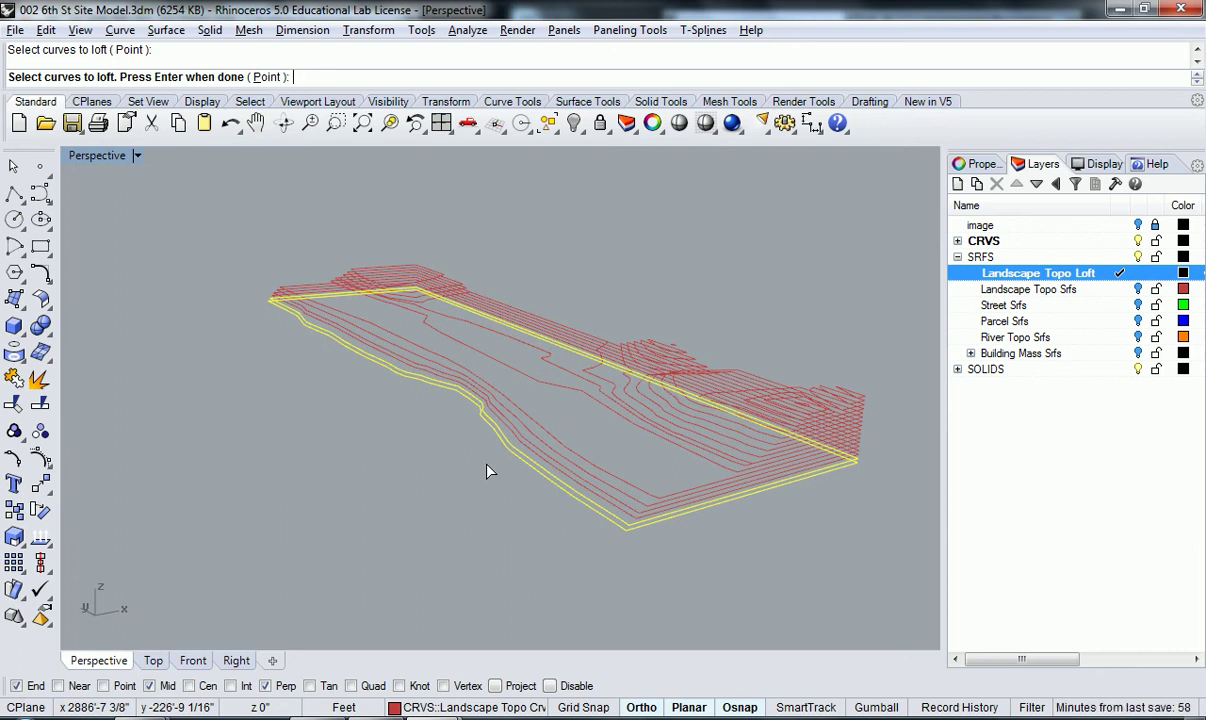
{"action": "key", "text": "Return"}
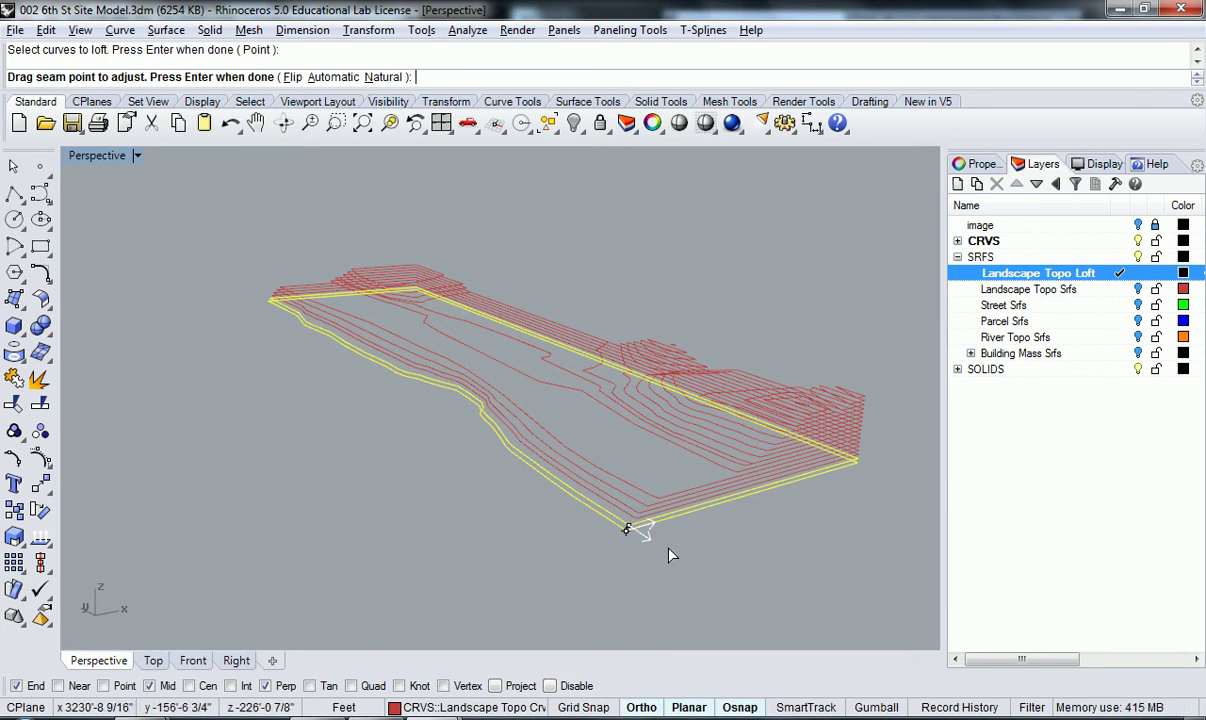
Place both loft seam points at the contours' near corner, trying a flip of the upper seam and the Automatic alignment
{"action": "scroll", "coordinate": [658, 550], "scroll_direction": "up", "scroll_amount": 10}
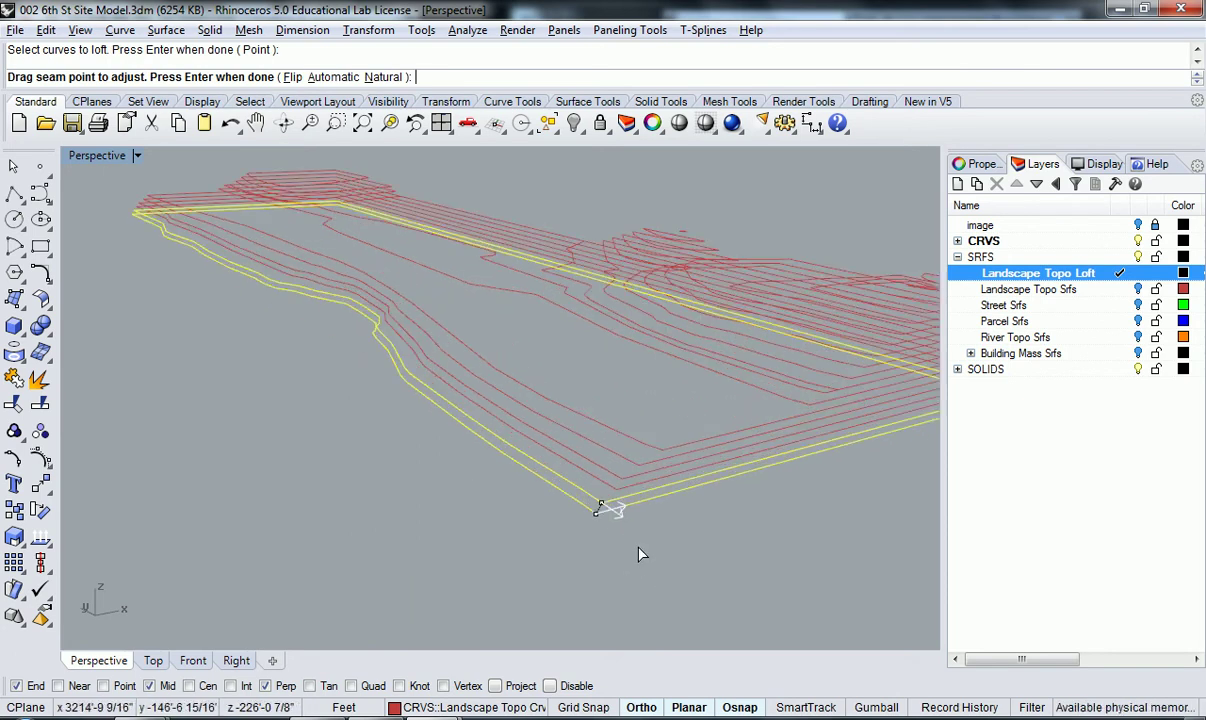
{"action": "right_click_drag", "start_coordinate": [535, 446], "coordinate": [530, 424]}
{"action": "left_click", "coordinate": [336, 124]}
{"action": "left_click_drag", "start_coordinate": [550, 357], "coordinate": [737, 593]}
{"action": "right_click_drag", "start_coordinate": [604, 370], "coordinate": [668, 304]}
{"action": "mouse_move", "coordinate": [645, 270]}
{"action": "left_mouse_down"}
{"action": "mouse_move", "coordinate": [654, 245]}
{"action": "mouse_move", "coordinate": [635, 229]}
{"action": "mouse_move", "coordinate": [619, 247]}
{"action": "mouse_move", "coordinate": [643, 268]}
{"action": "mouse_move", "coordinate": [605, 285]}
{"action": "mouse_move", "coordinate": [645, 271]}
{"action": "left_mouse_up"}
{"action": "left_click", "coordinate": [292, 77]}
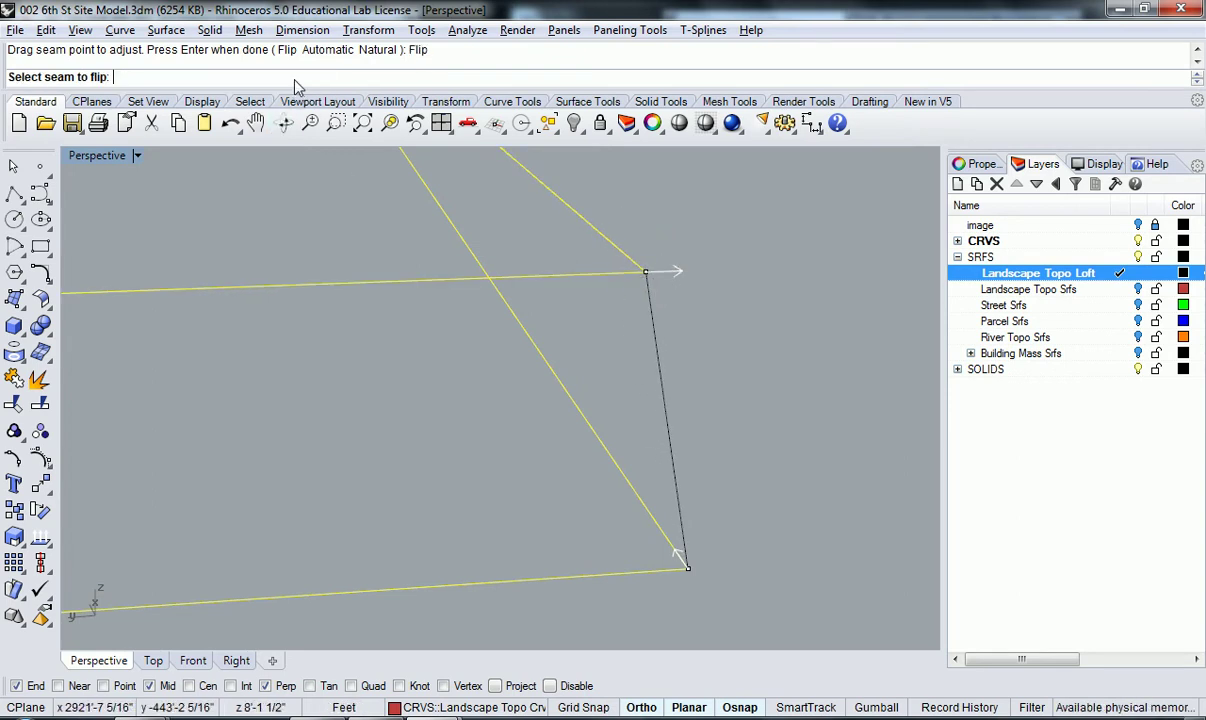
{"action": "left_click", "coordinate": [643, 269]}
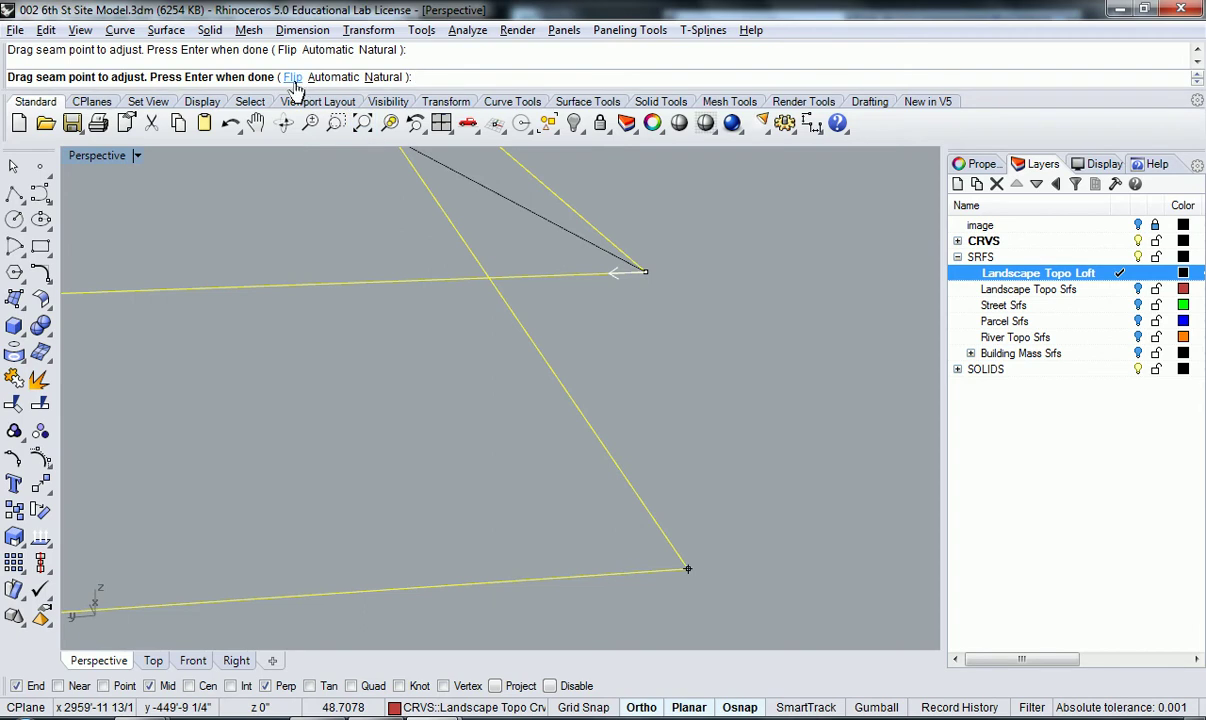
{"action": "left_click", "coordinate": [688, 569]}
{"action": "right_click_drag", "start_coordinate": [760, 594], "coordinate": [585, 500]}
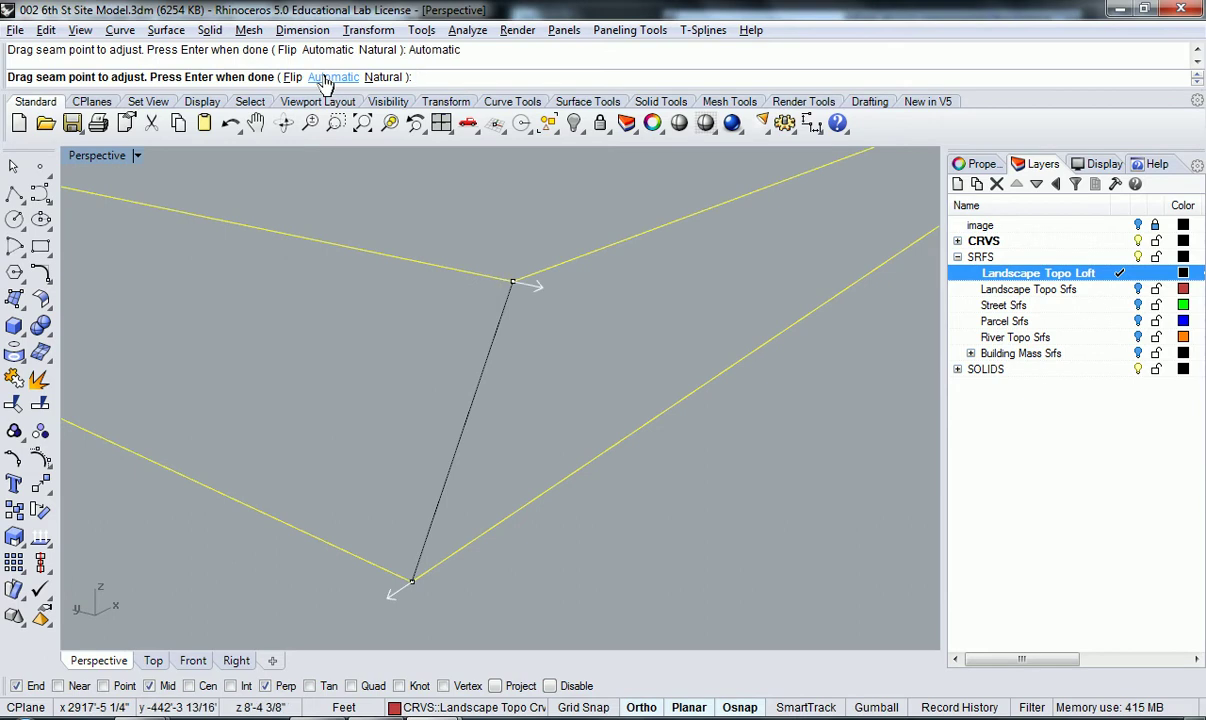
Flip the upper contour's seam direction and loft the pair with the Normal style and Do not simplify
{"action": "left_click", "coordinate": [292, 77]}
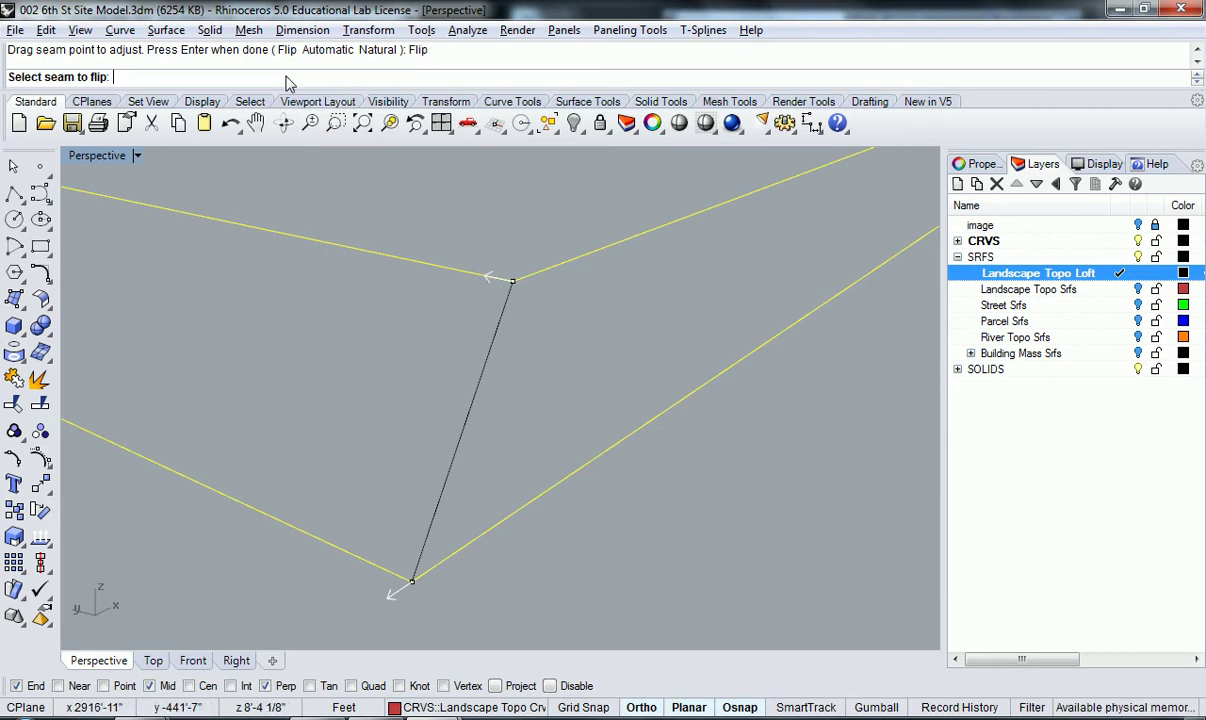
{"action": "right_click_drag", "start_coordinate": [496, 327], "coordinate": [572, 329]}
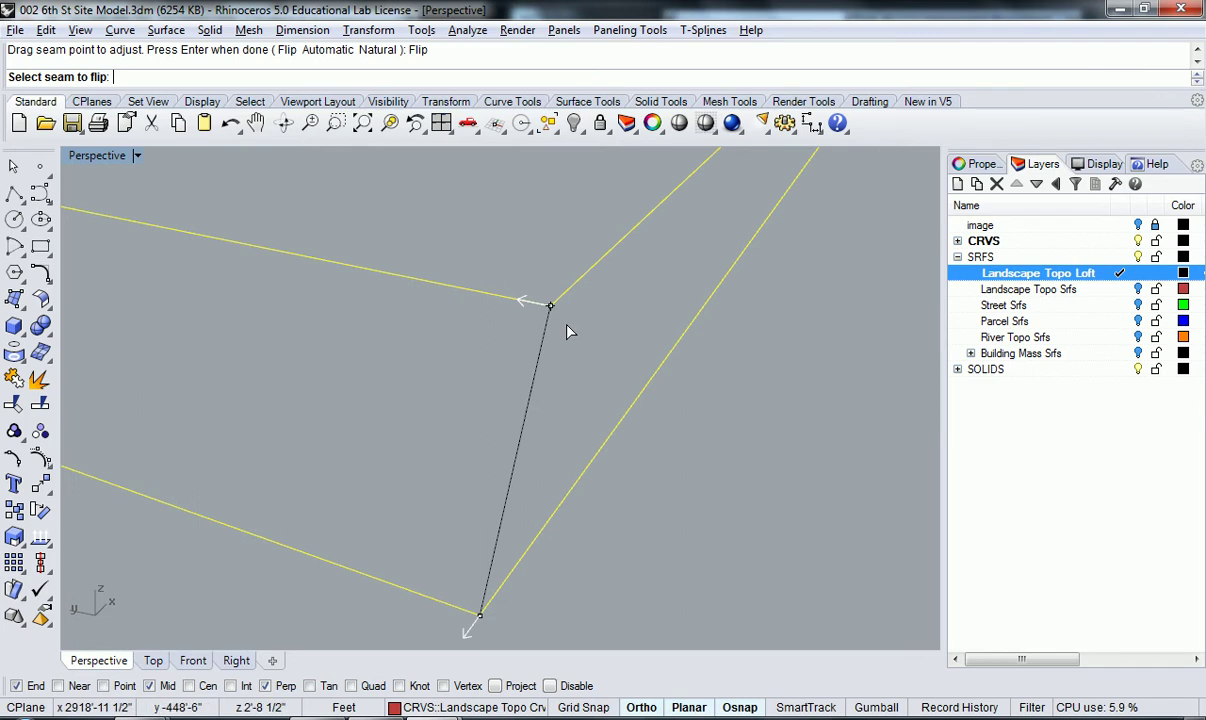
{"action": "mouse_move", "coordinate": [566, 331]}
{"action": "right_mouse_down"}
{"action": "mouse_move", "coordinate": [608, 363]}
{"action": "mouse_move", "coordinate": [485, 299]}
{"action": "mouse_move", "coordinate": [467, 357]}
{"action": "mouse_move", "coordinate": [568, 375]}
{"action": "right_mouse_up"}
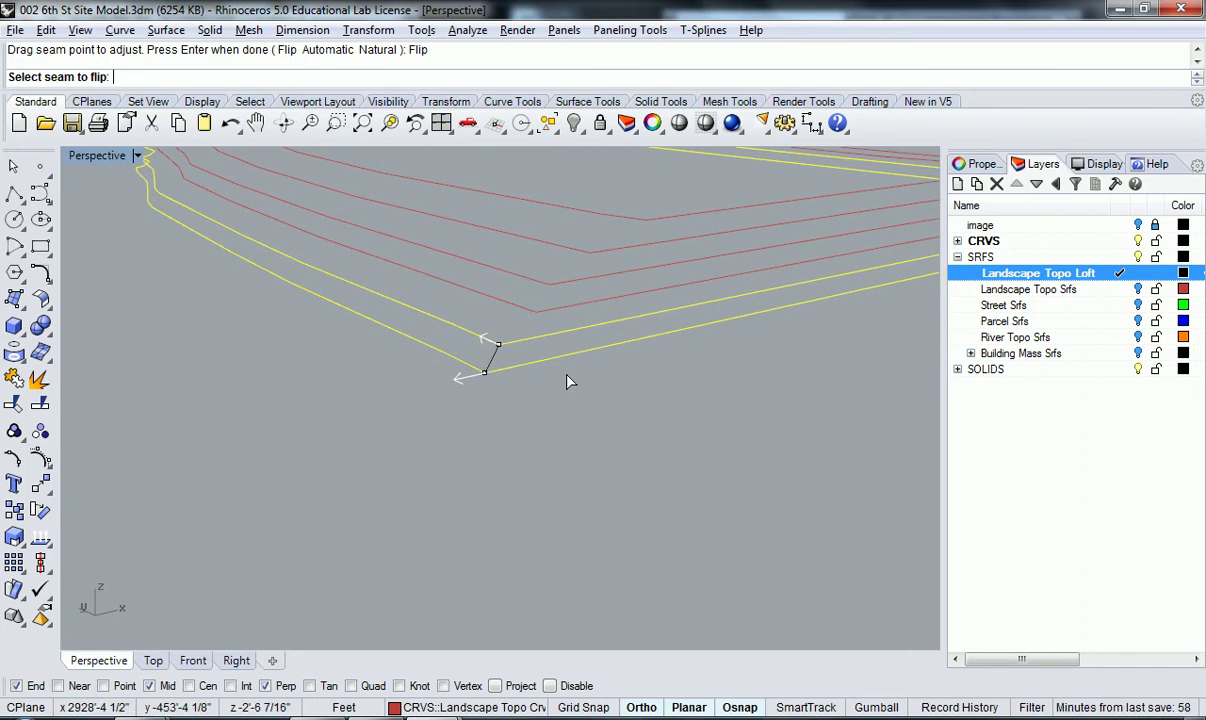
{"action": "key", "text": "Return"}
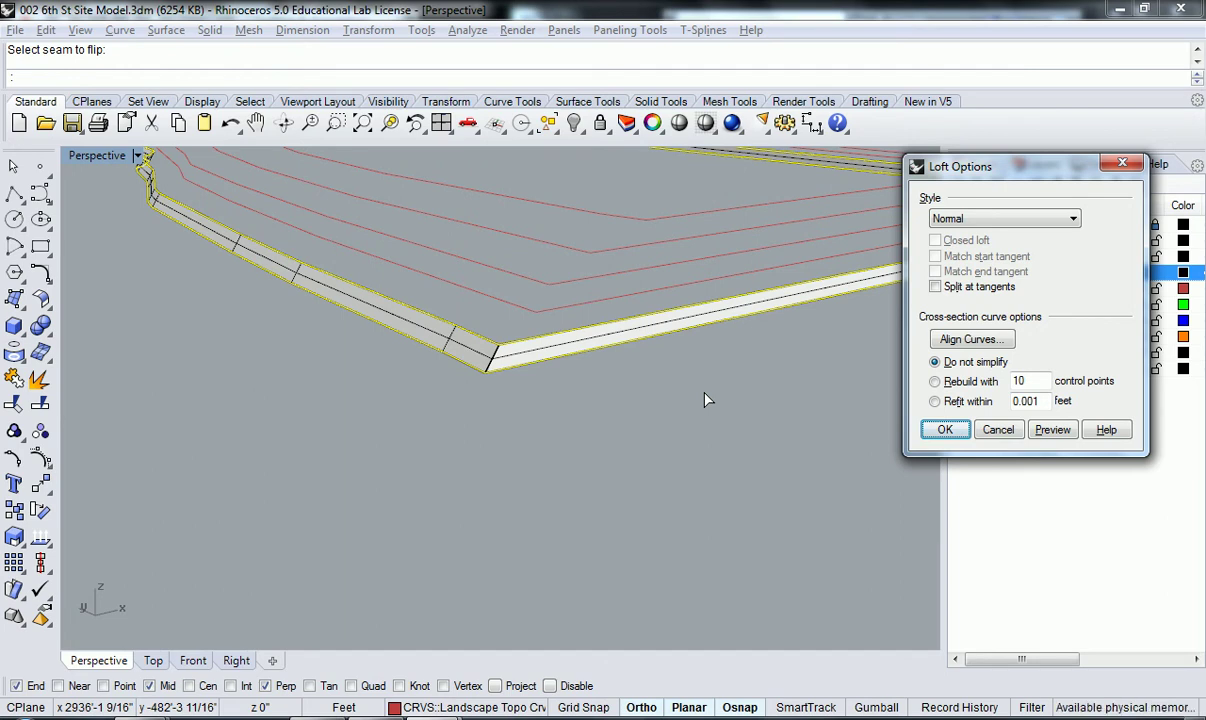
{"action": "left_click", "coordinate": [944, 431]}
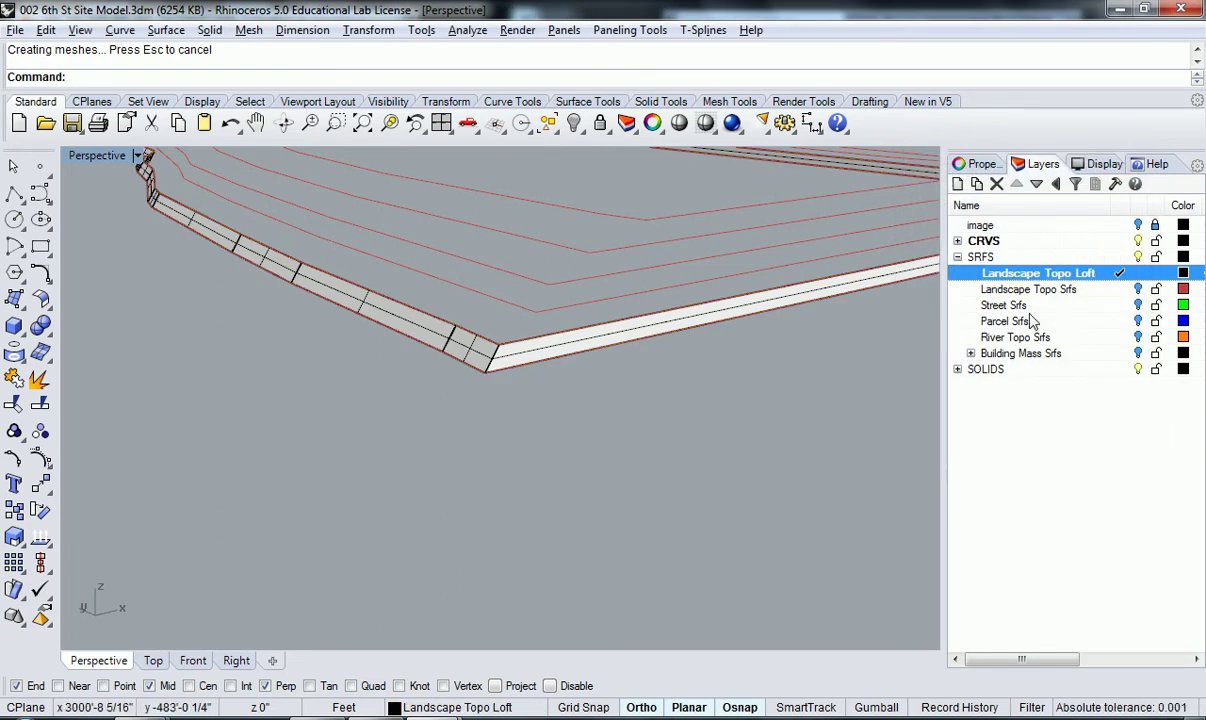
Turn off the Landscape Topo Crvs layer and zoom to the lofted strip to inspect it on its own
{"action": "left_click", "coordinate": [958, 241]}
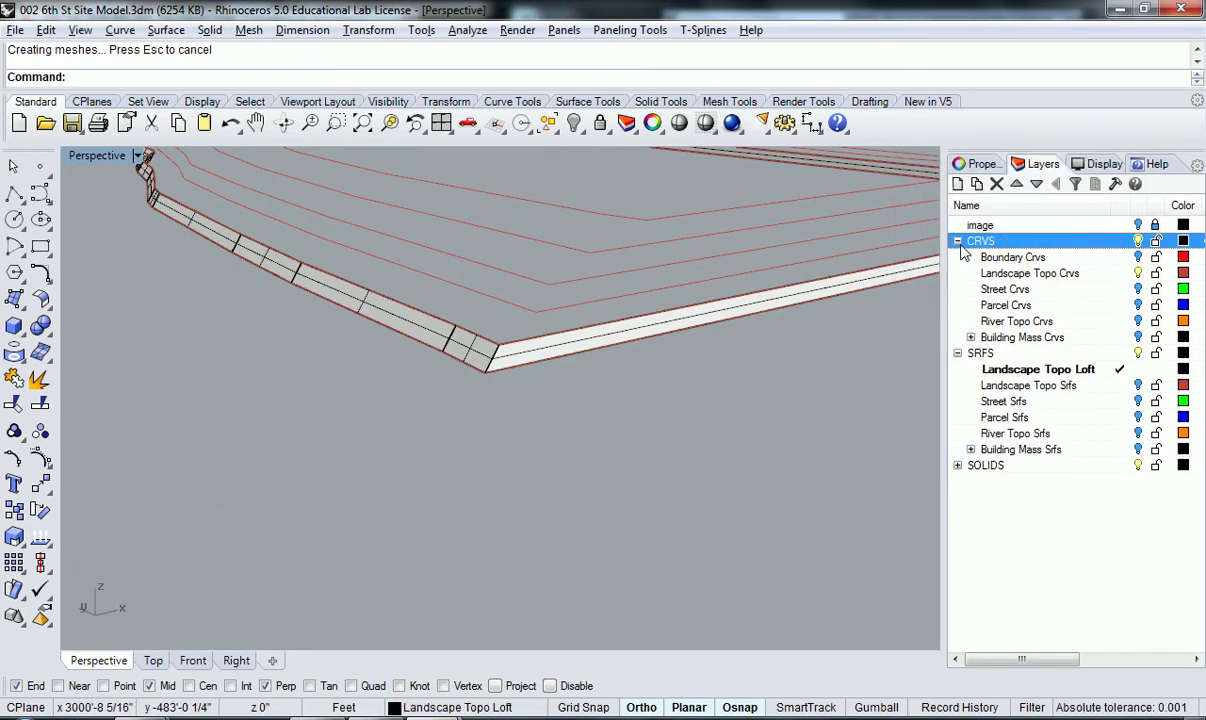
{"action": "left_click", "coordinate": [1138, 273]}
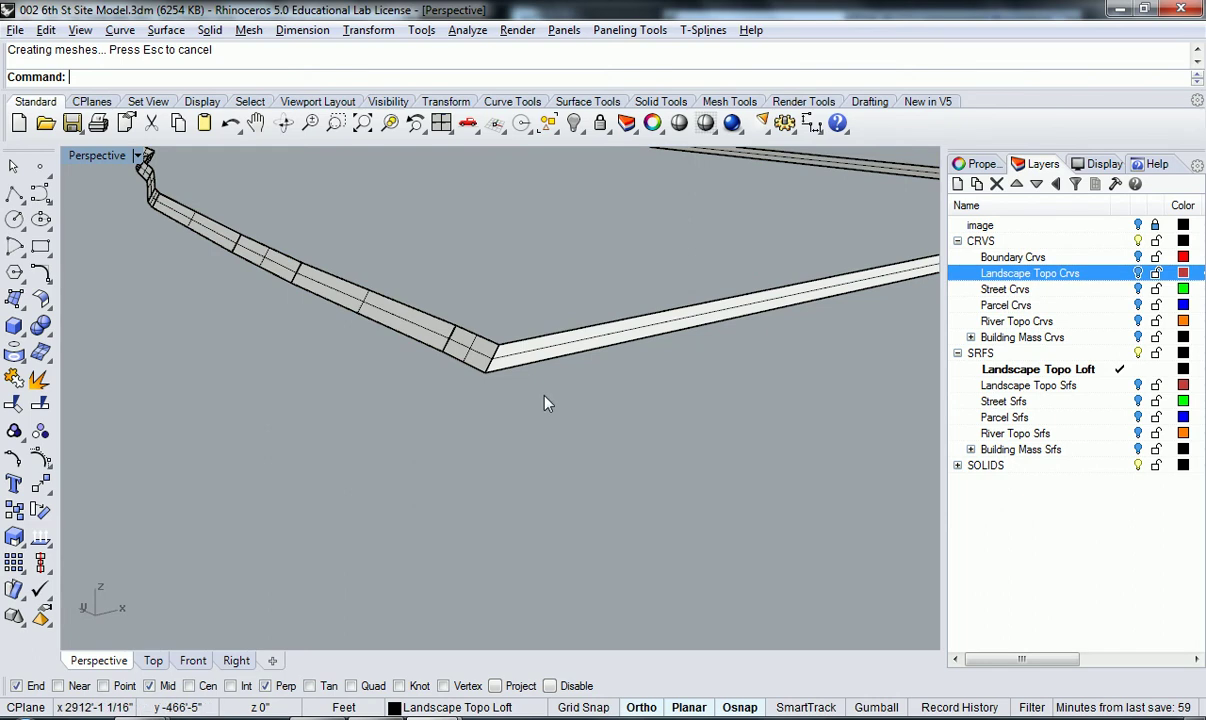
{"action": "left_click", "coordinate": [535, 361]}
{"action": "type", "text": "z"}
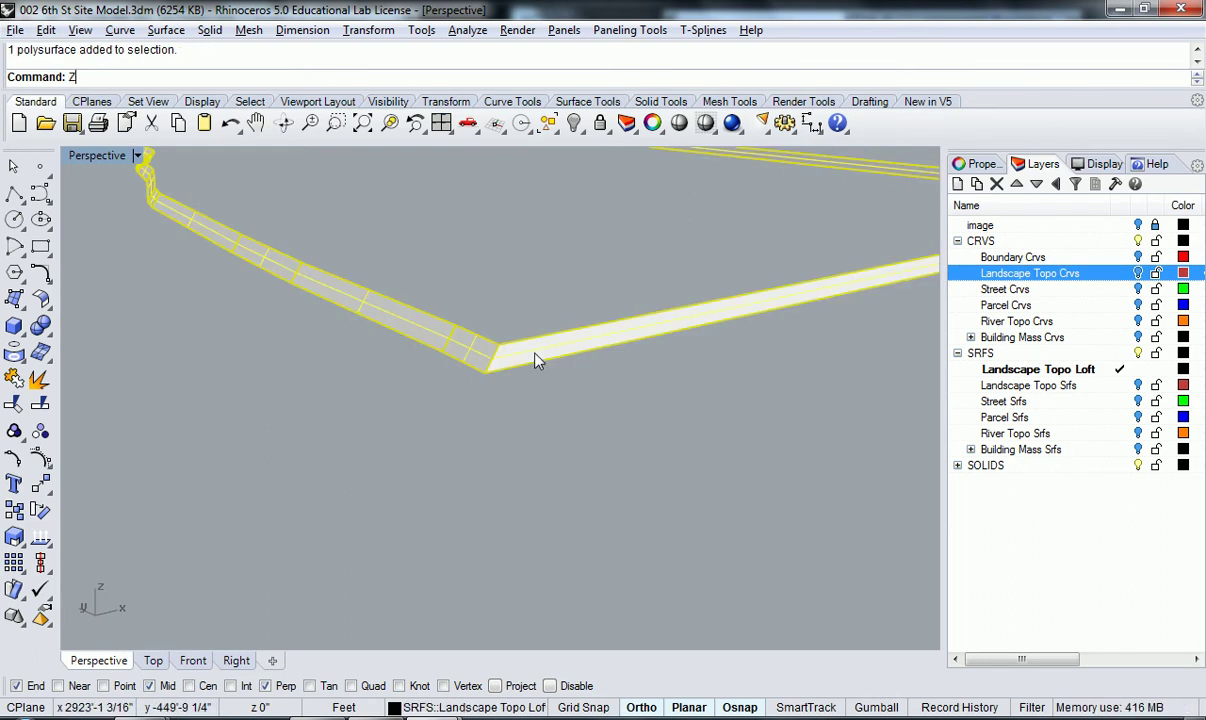
{"action": "key", "text": "Return"}
{"action": "type", "text": "s"}
{"action": "key", "text": "Return"}
{"action": "key", "text": "Escape"}
Loft the two lowest contour curves with the default seam points, the Normal style and Do not simplify
{"action": "right_click_drag", "start_coordinate": [516, 411], "coordinate": [556, 457]}
{"action": "scroll", "coordinate": [538, 457], "scroll_direction": "down", "scroll_amount": 5}
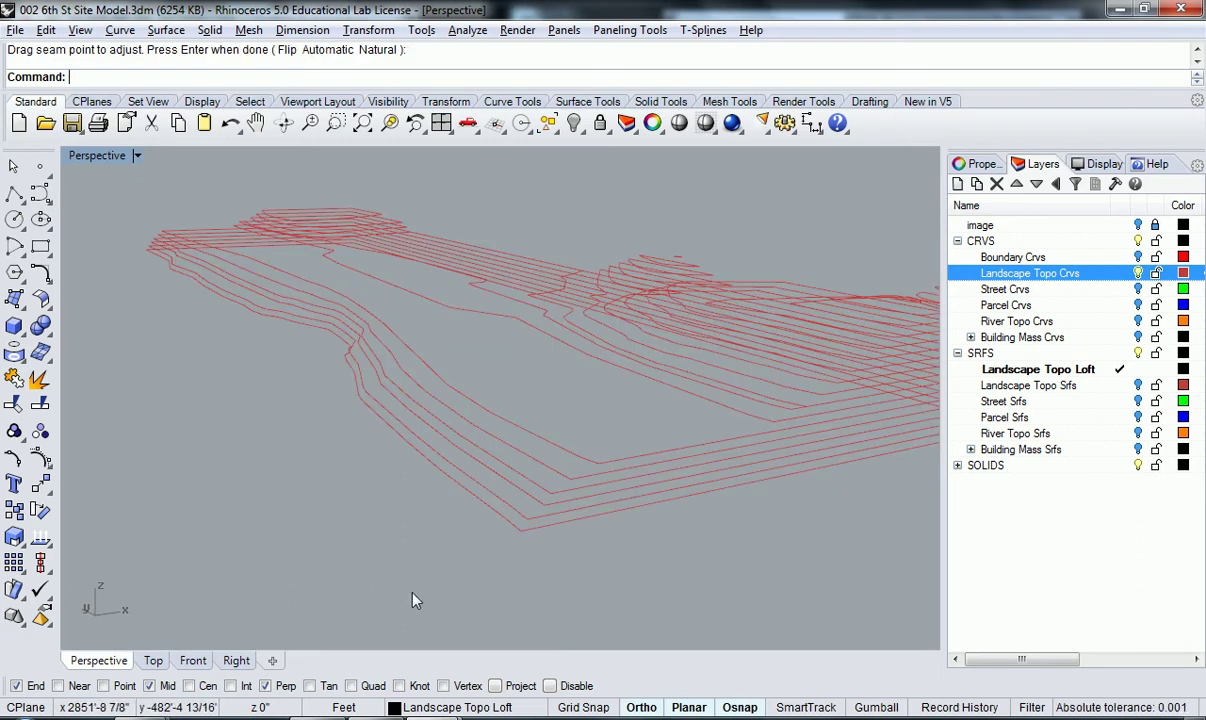
{"action": "mouse_move", "coordinate": [503, 573]}
{"action": "right_mouse_down"}
{"action": "mouse_move", "coordinate": [495, 555]}
{"action": "mouse_move", "coordinate": [527, 571]}
{"action": "right_mouse_up"}
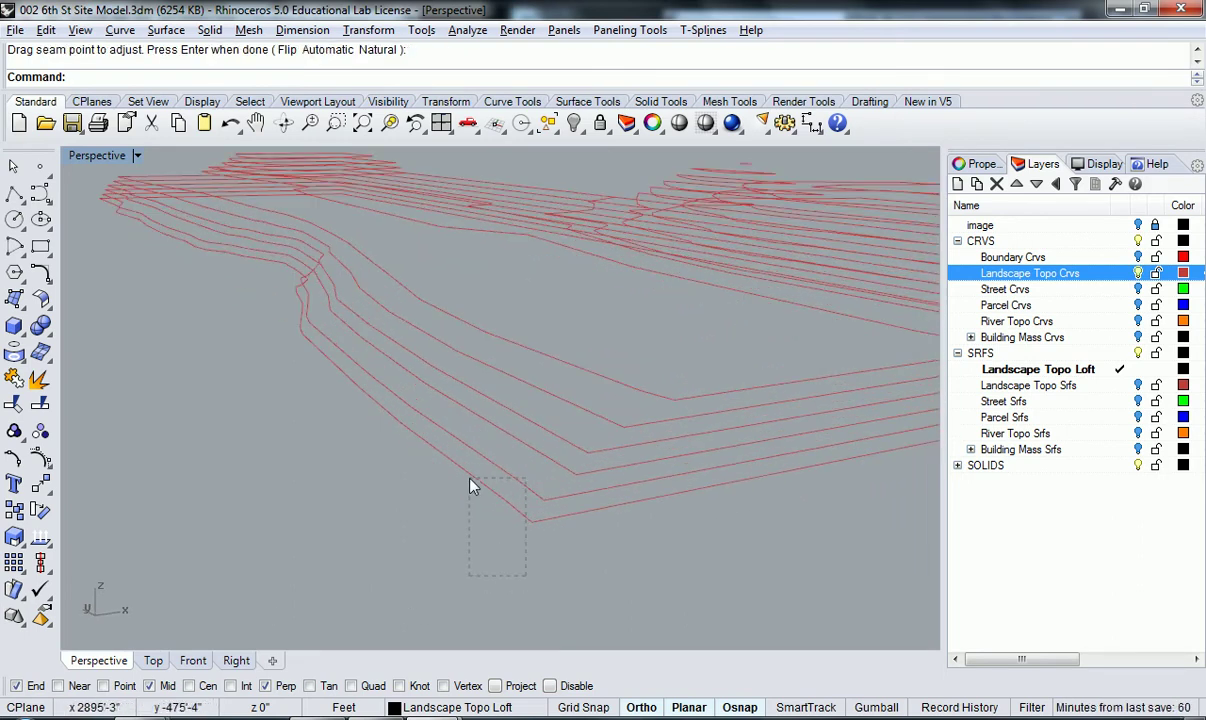
{"action": "left_click_drag", "start_coordinate": [473, 487], "coordinate": [473, 485]}
{"action": "type", "text": "t"}
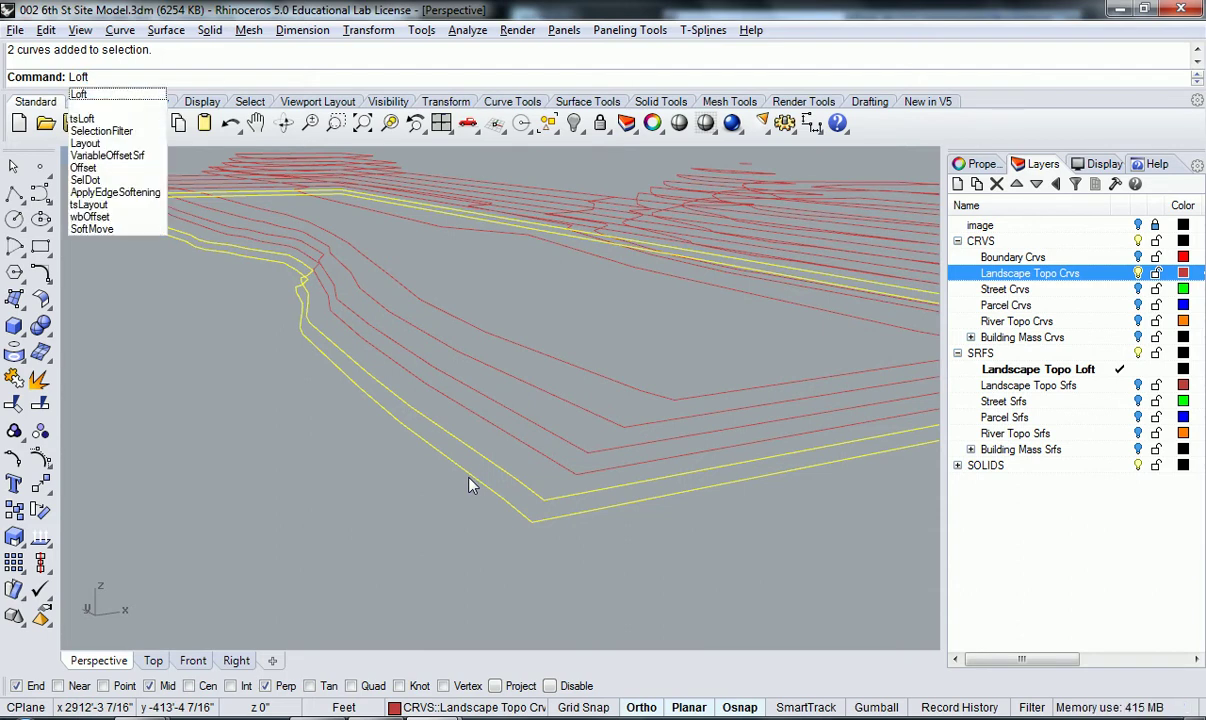
{"action": "key", "text": "Return"}
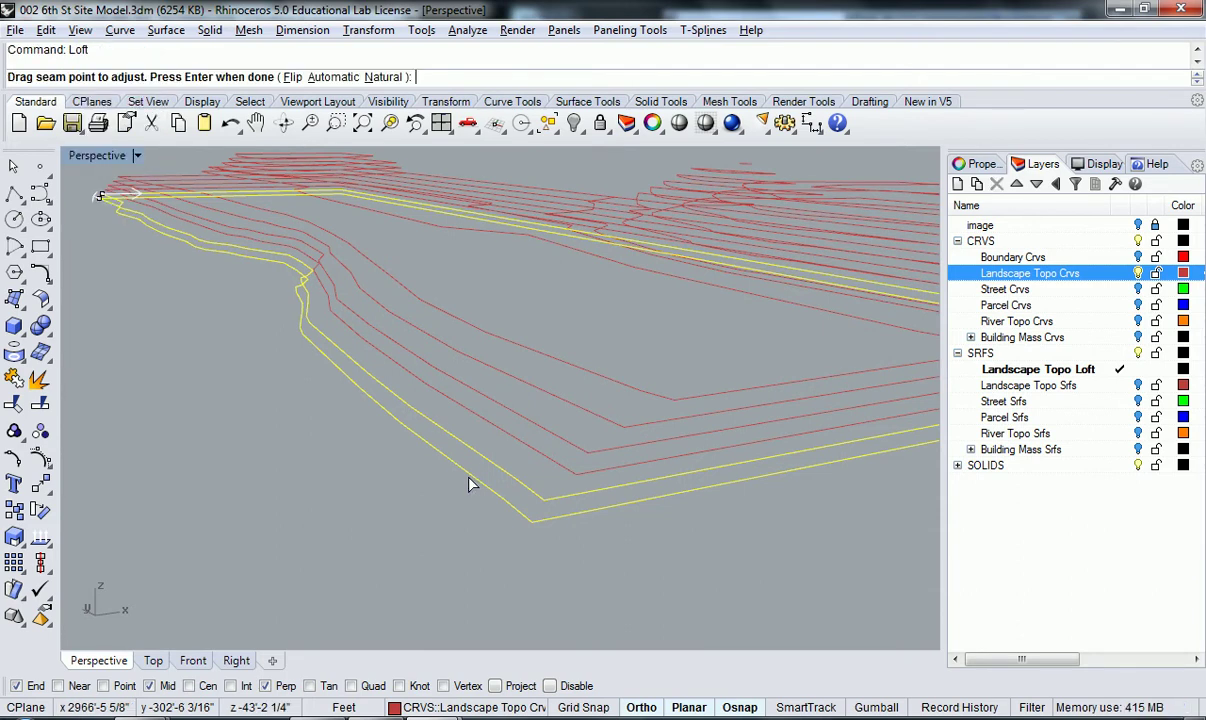
{"action": "key", "text": "Return"}
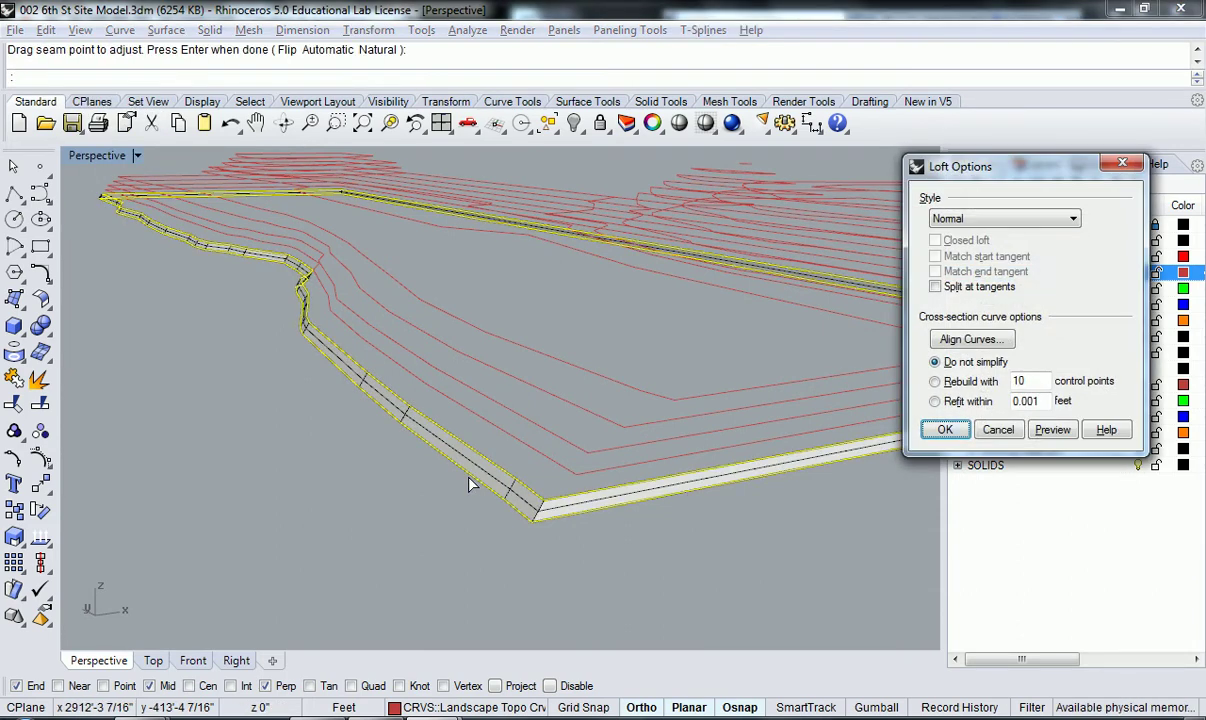
{"action": "left_click", "coordinate": [1072, 220]}
{"action": "left_click", "coordinate": [1072, 232]}
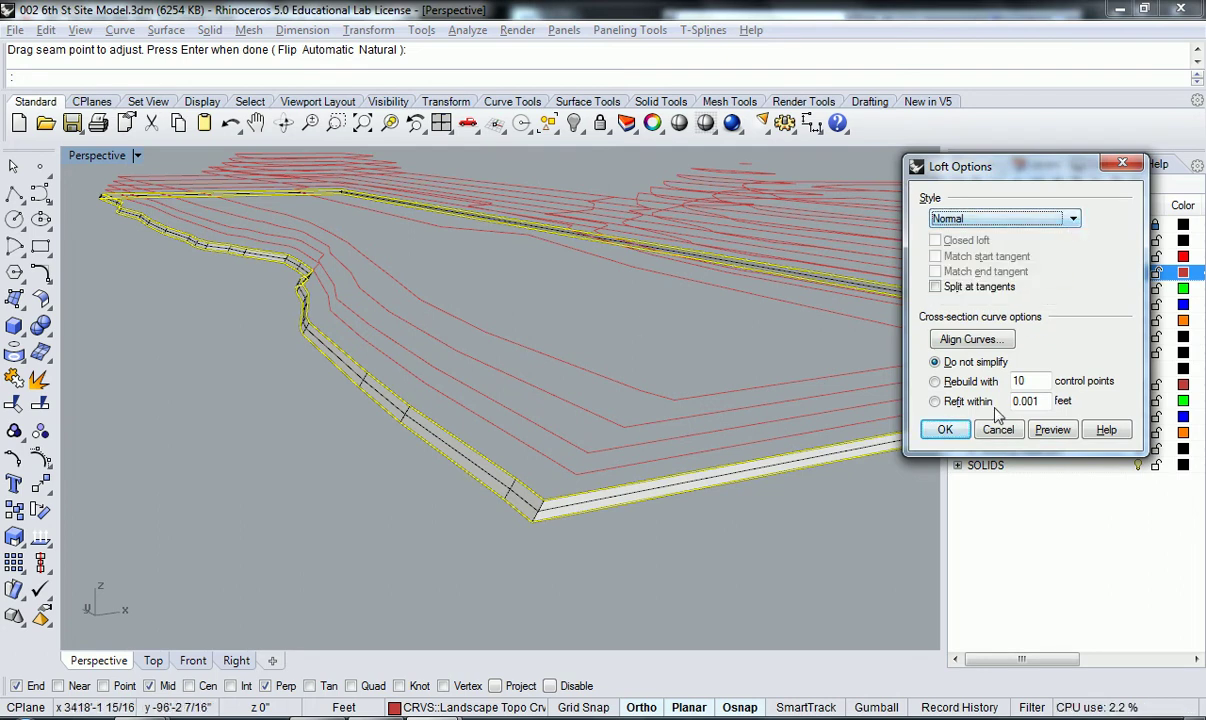
{"action": "left_click", "coordinate": [945, 430]}
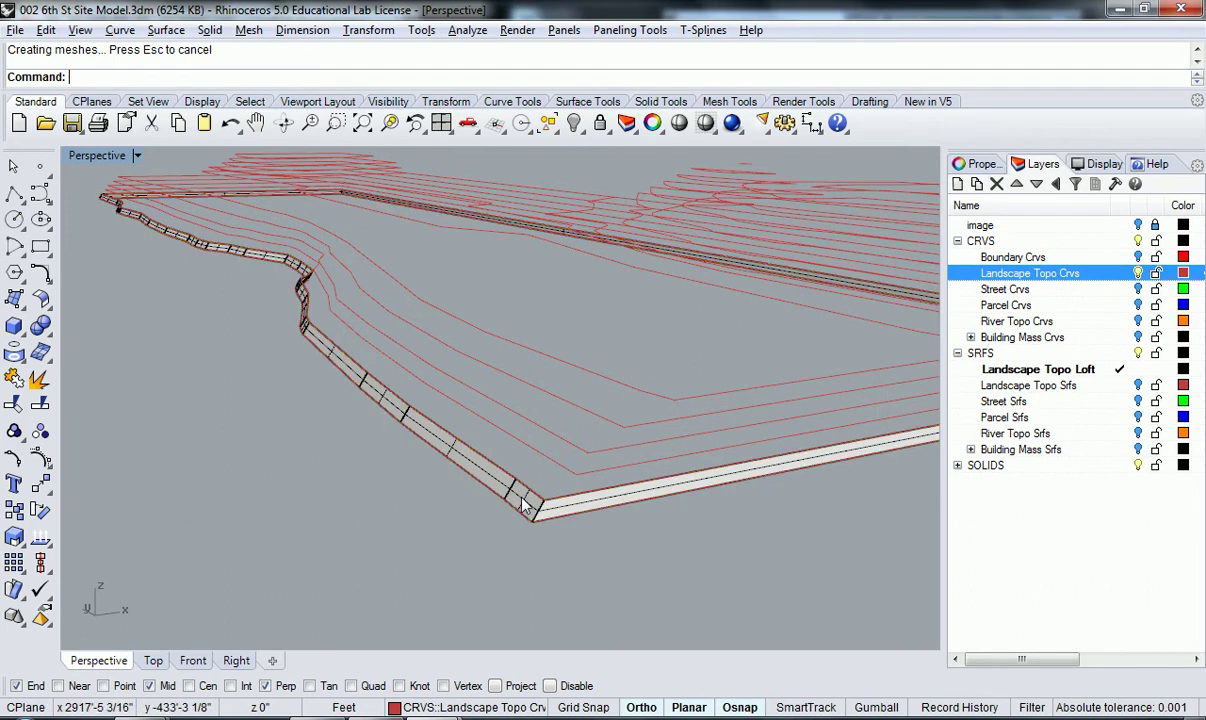
Hide the lofted strip between the two lowest contours
{"action": "scroll", "coordinate": [520, 503], "scroll_direction": "up", "scroll_amount": 1}
{"action": "left_click", "coordinate": [520, 503]}
{"action": "key", "text": "Escape"}
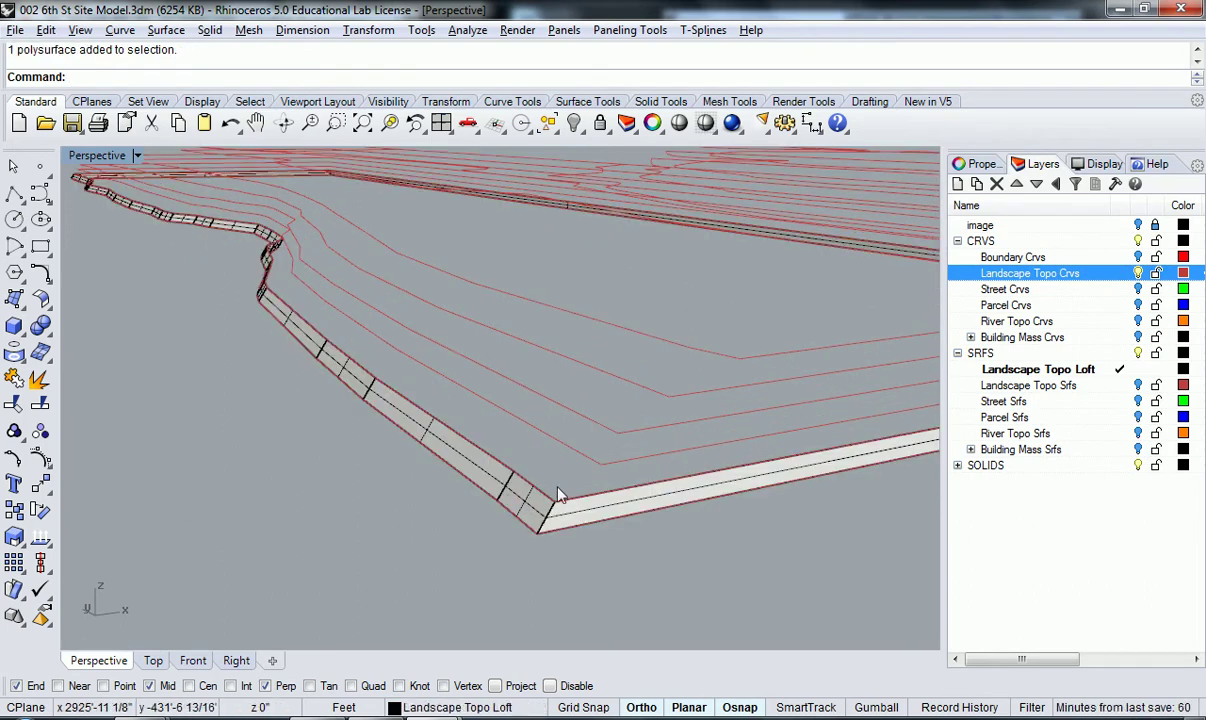
{"action": "scroll", "coordinate": [560, 479], "scroll_direction": "up", "scroll_amount": 1}
{"action": "left_click", "coordinate": [535, 512]}
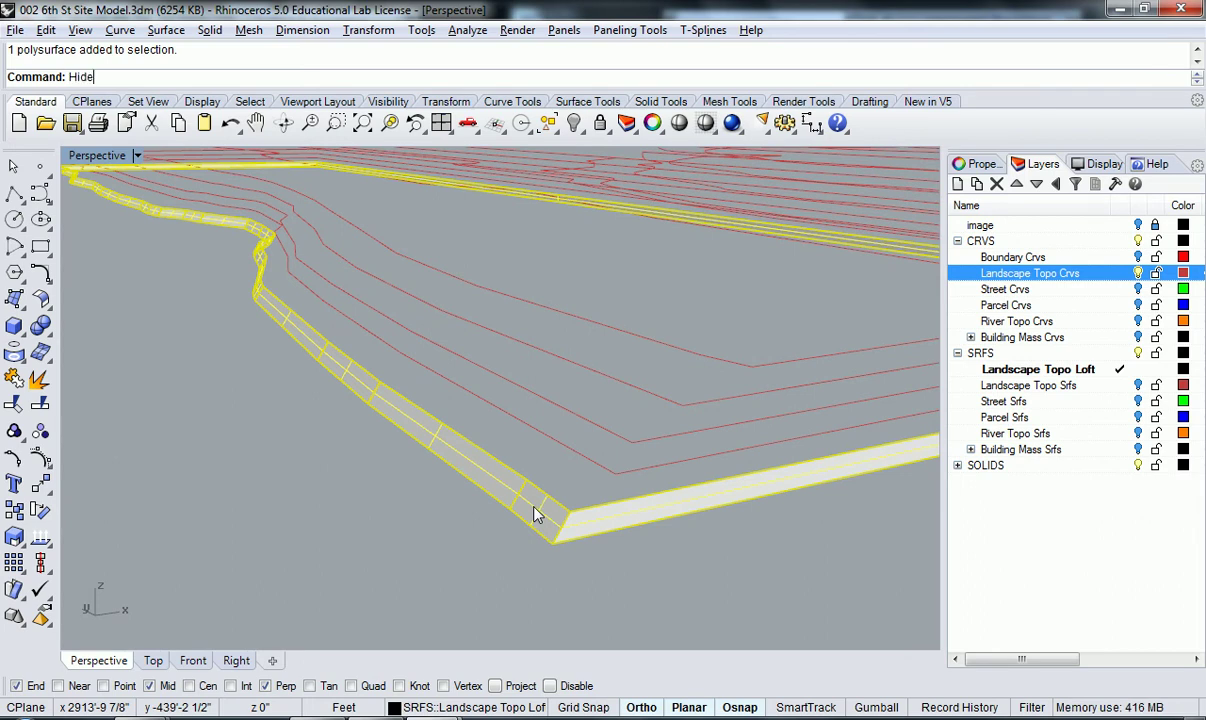
{"action": "key", "text": "Return"}
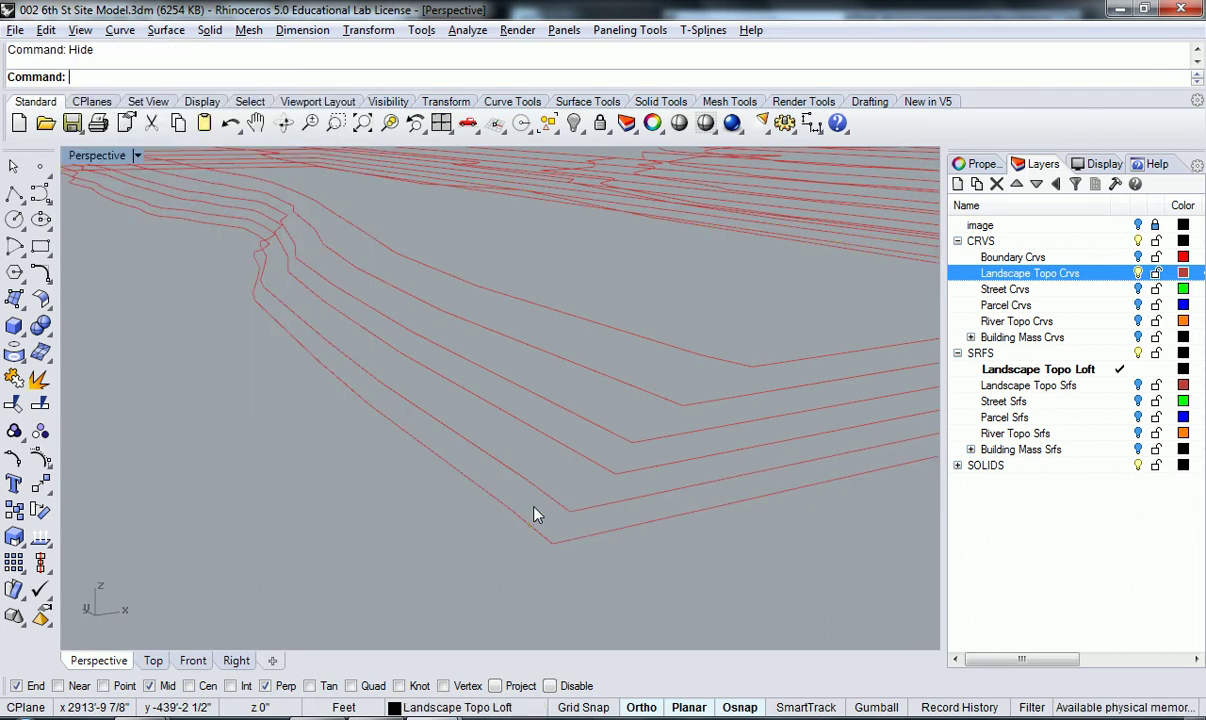
Loft the second and third lowest contour curves, keeping the default seam points and loft options
{"action": "type", "text": "Loft"}
{"action": "key", "text": "Return"}
{"action": "left_click", "coordinate": [525, 488]}
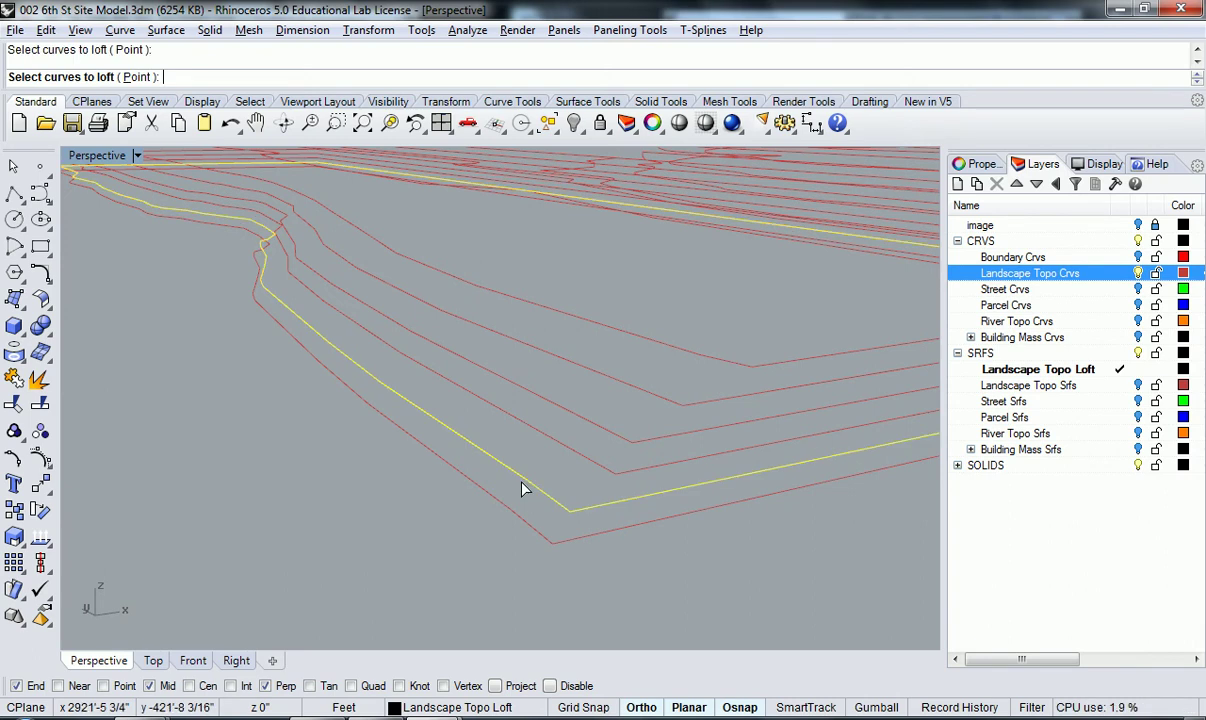
{"action": "left_click", "coordinate": [567, 456]}
{"action": "key", "text": "Return"}
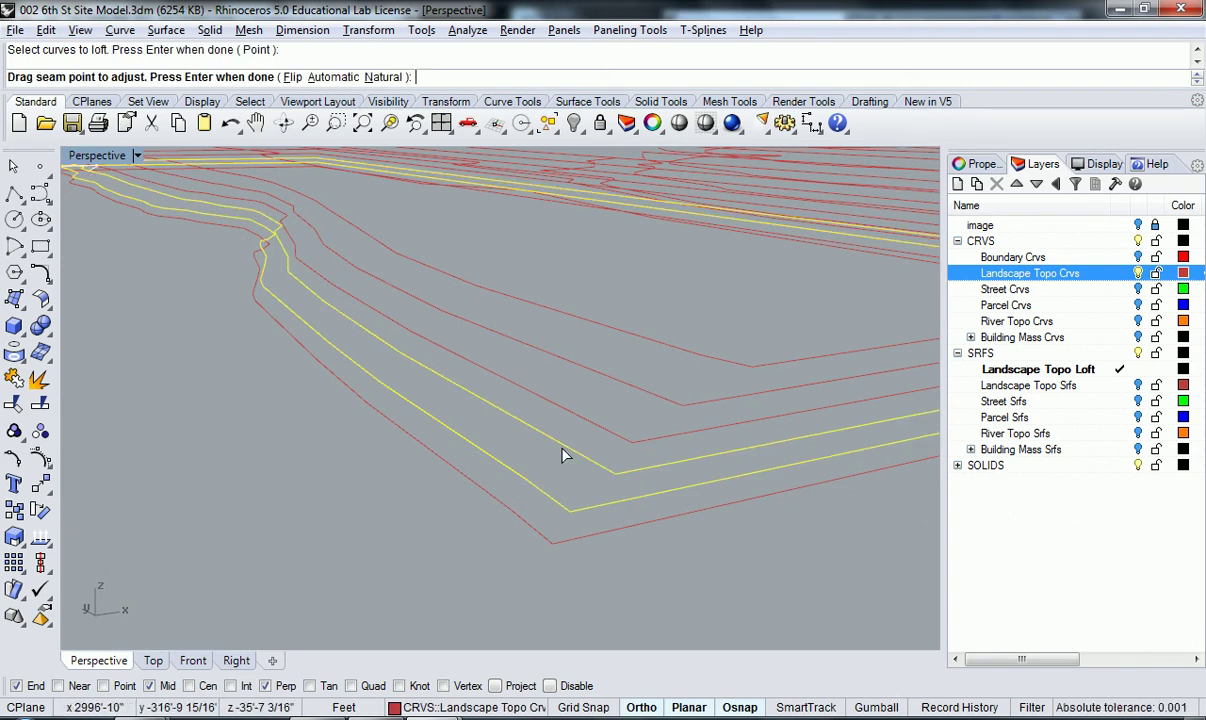
{"action": "scroll", "coordinate": [562, 455], "scroll_direction": "down", "scroll_amount": 5}
{"action": "right_click_drag", "start_coordinate": [592, 436], "coordinate": [315, 312]}
{"action": "key", "text": "Return"}
{"action": "key", "text": "Return"}
Hide the lofted strip between the second and third contours
{"action": "scroll", "coordinate": [585, 497], "scroll_direction": "up", "scroll_amount": 5}
{"action": "right_click_drag", "start_coordinate": [519, 403], "coordinate": [370, 360]}
{"action": "left_click", "coordinate": [622, 480]}
{"action": "right_click_drag", "start_coordinate": [622, 480], "coordinate": [503, 494]}
{"action": "key", "text": "ctrl+h"}
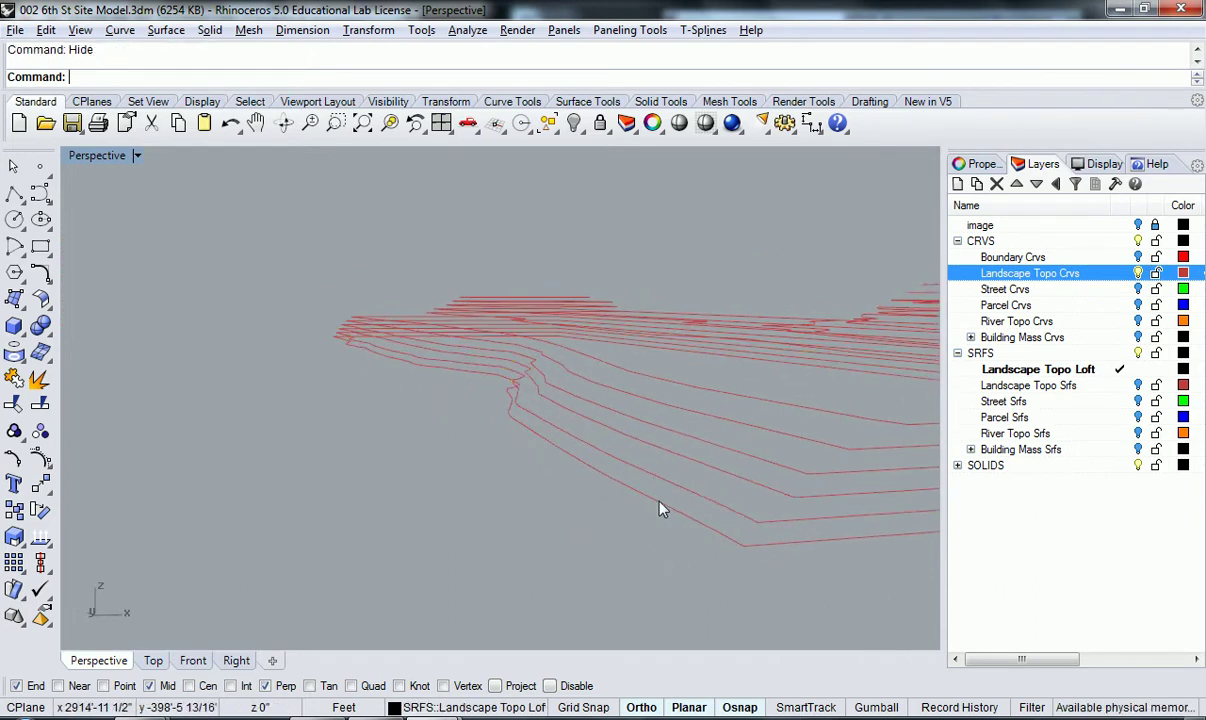
Loft the third and fourth lowest contour curves, keeping the default seam points and loft options
{"action": "right_click_drag", "start_coordinate": [654, 507], "coordinate": [571, 493]}
{"action": "left_click", "coordinate": [604, 497]}
{"action": "left_click", "coordinate": [614, 466], "text": "shift"}
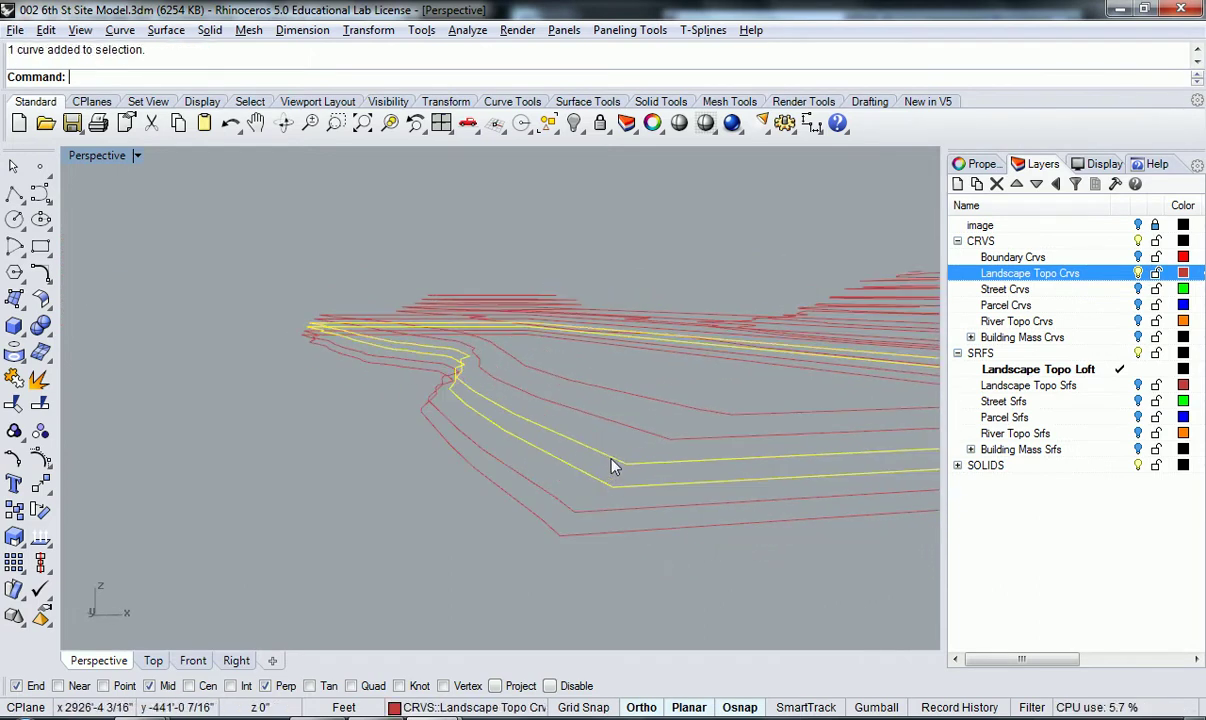
{"action": "type", "text": "t"}
{"action": "key", "text": "Return"}
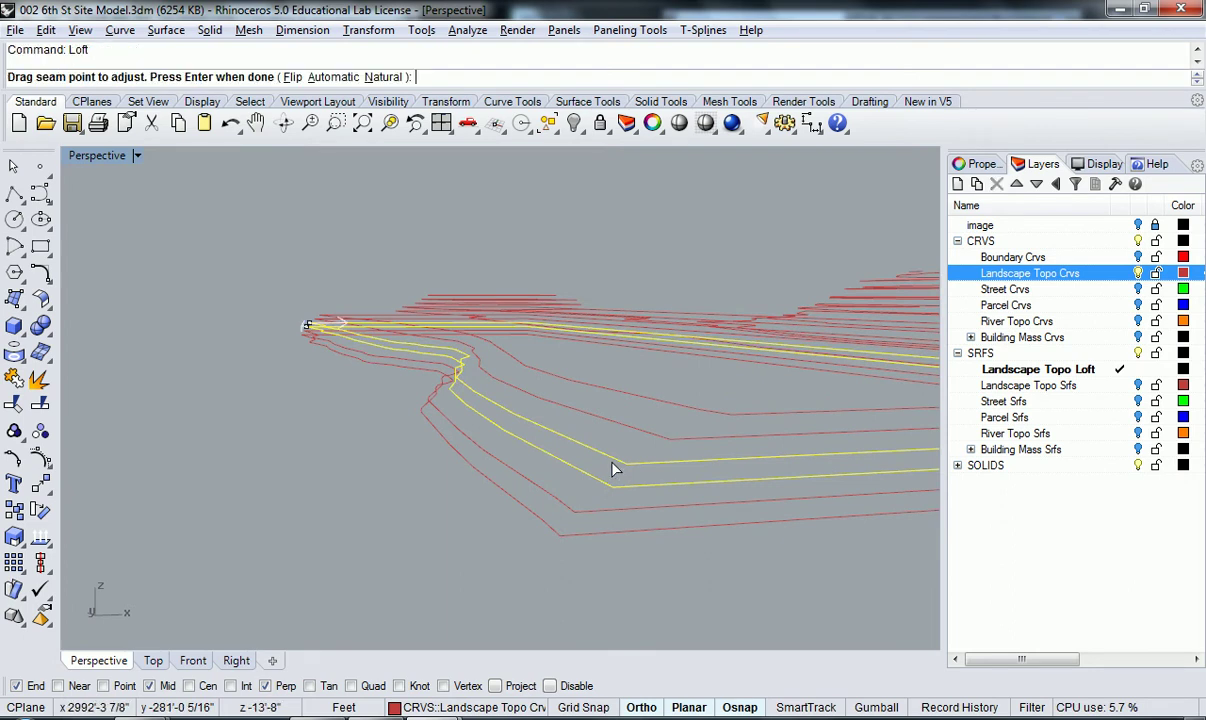
{"action": "key", "text": "Return"}
{"action": "key", "text": "Return"}
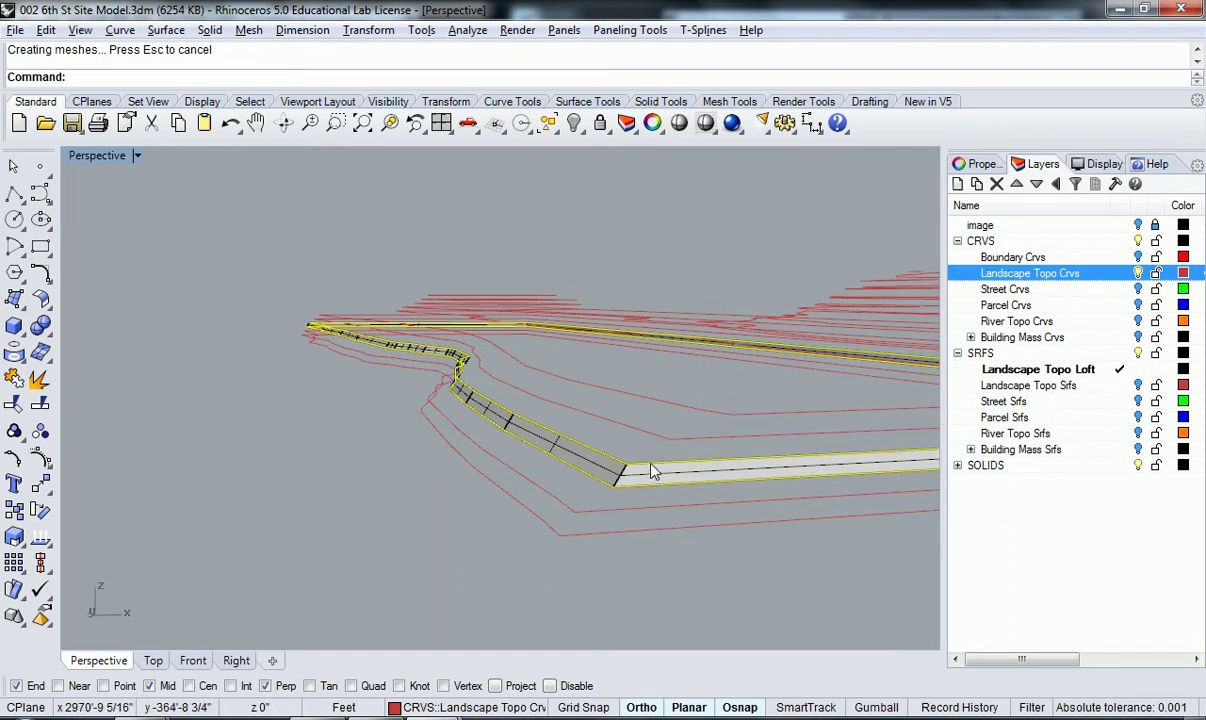
Loft the fourth and fifth lowest contour curves with the default seam points and loft options, and show the hidden strips again
{"action": "left_click", "coordinate": [652, 472]}
{"action": "left_click", "coordinate": [700, 508]}
{"action": "key", "text": "Return"}
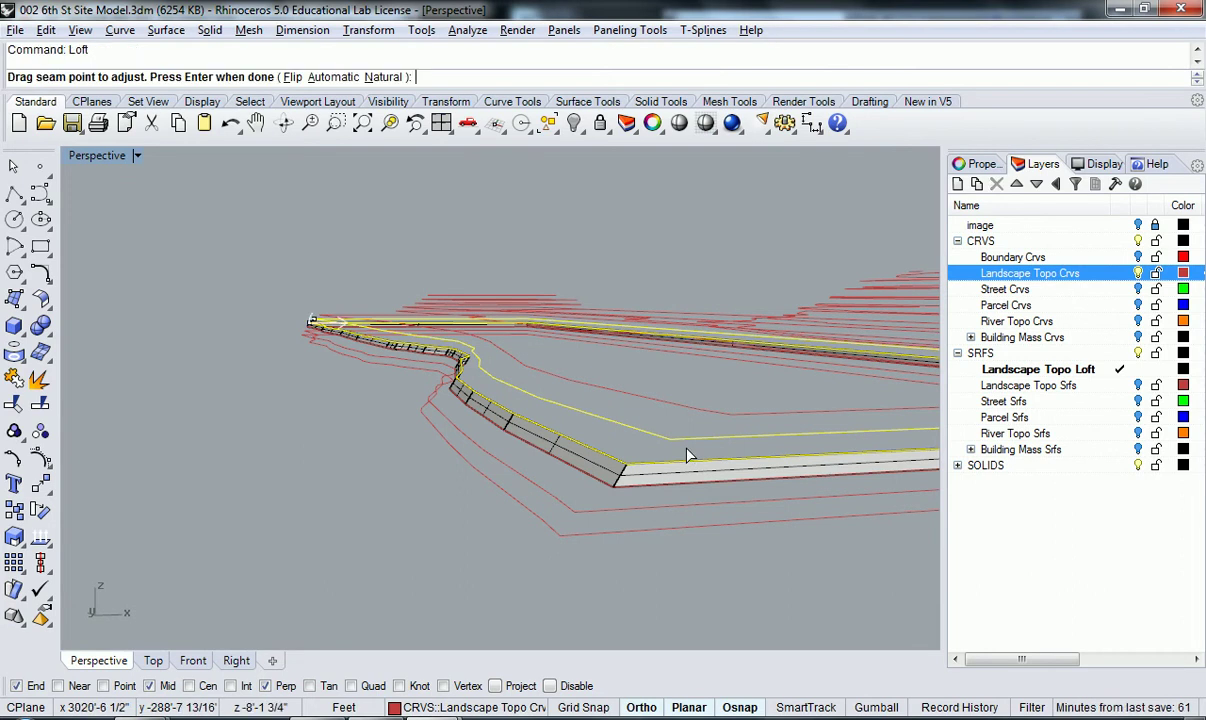
{"action": "key", "text": "Return"}
{"action": "key", "text": "Return"}
{"action": "type", "text": "Show"}
{"action": "key", "text": "Return"}
Loft the fifth and sixth lowest contour curves, keeping the default seam points and loft options
{"action": "right_click_drag", "start_coordinate": [676, 482], "coordinate": [626, 482], "text": "shift"}
{"action": "left_click", "coordinate": [612, 461]}
{"action": "key", "text": "Return"}
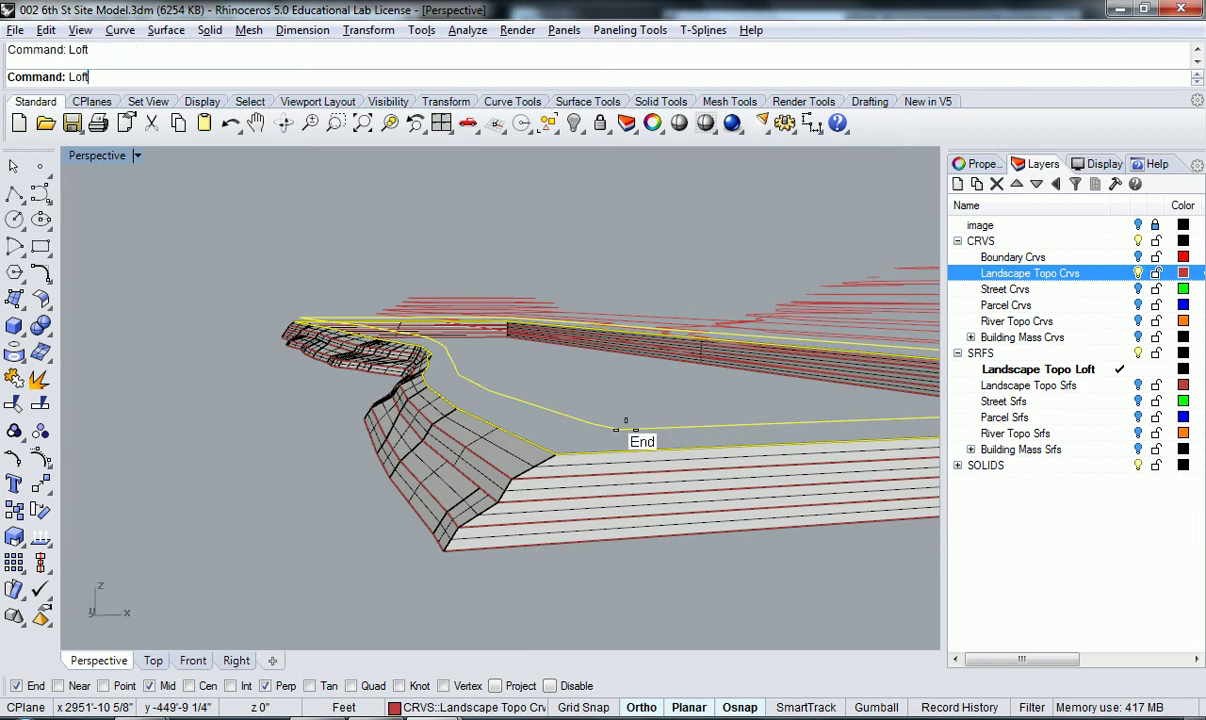
{"action": "key", "text": "Return"}
{"action": "key", "text": "Return"}
{"action": "key", "text": "Return"}
{"action": "left_click", "coordinate": [628, 436]}
{"action": "key", "text": "Return"}
{"action": "left_click", "coordinate": [566, 461]}
{"action": "left_click", "coordinate": [540, 500]}
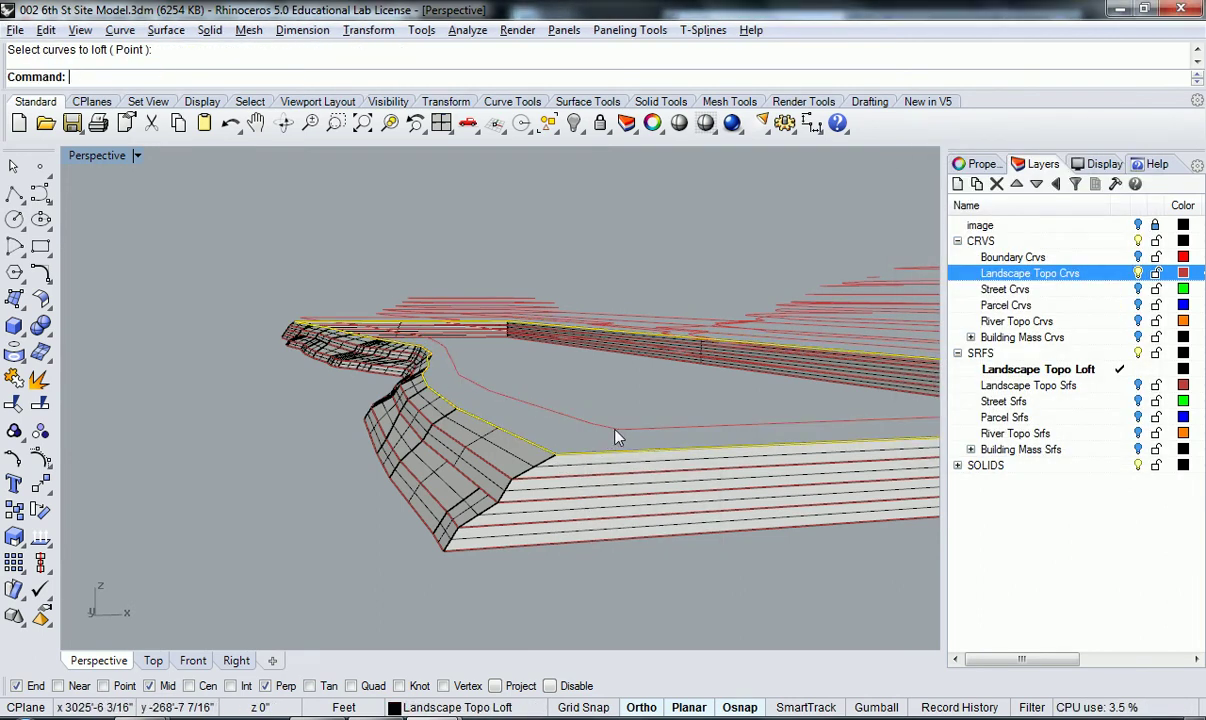
{"action": "key", "text": "Return"}
{"action": "key", "text": "Return"}
{"action": "key", "text": "Return"}
Try to loft the sixth and seventh lowest contour curves with the default seam points, and undo that loft
{"action": "right_click_drag", "start_coordinate": [624, 438], "coordinate": [546, 509]}
{"action": "scroll", "coordinate": [546, 509], "scroll_direction": "up", "scroll_amount": 5}
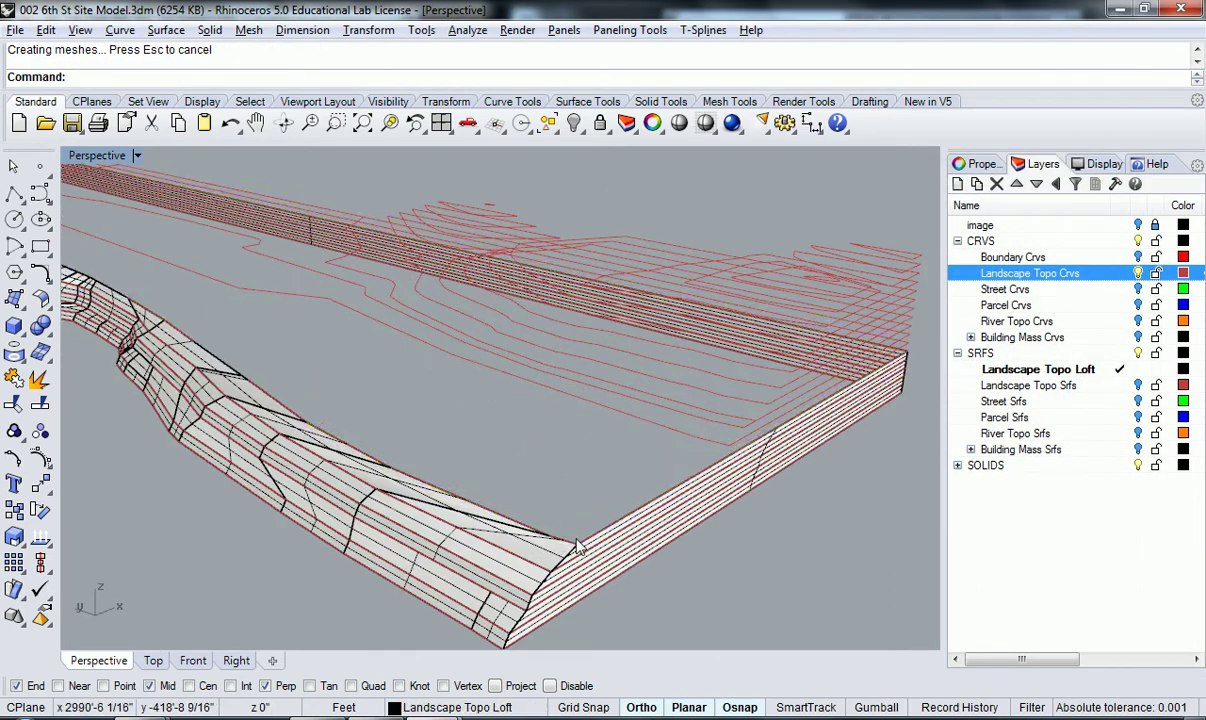
{"action": "left_click", "coordinate": [692, 446]}
{"action": "key", "text": "Return"}
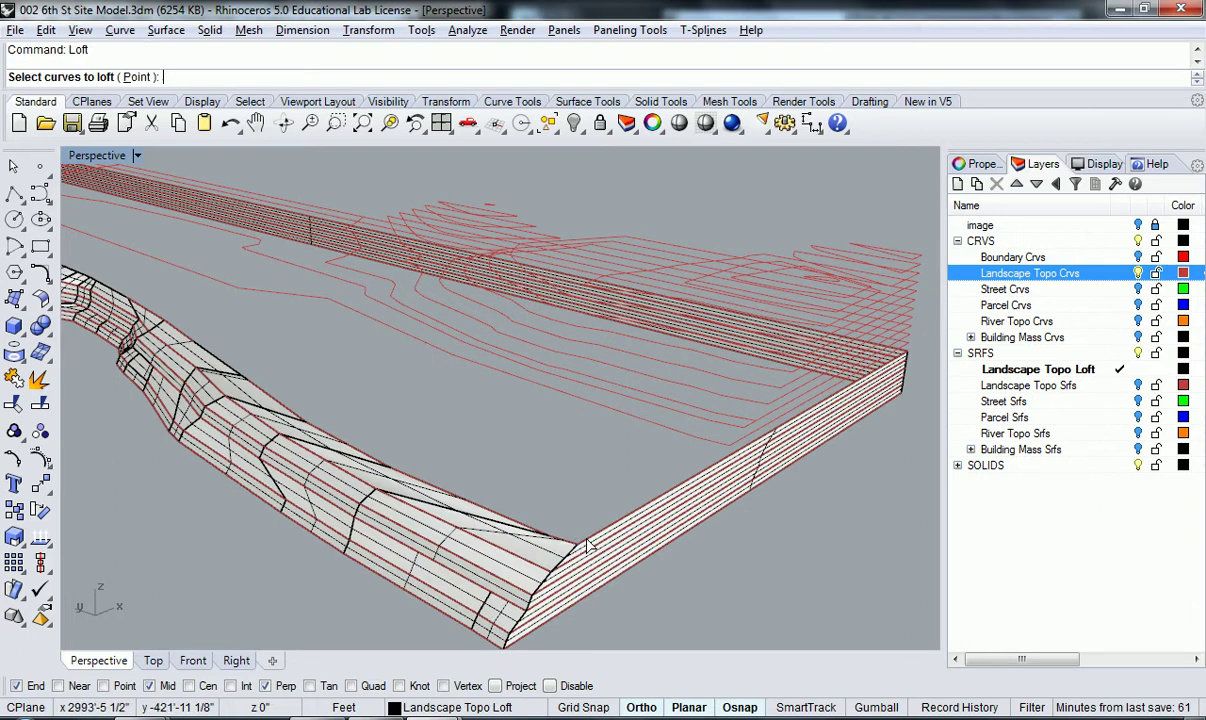
{"action": "left_click", "coordinate": [588, 545]}
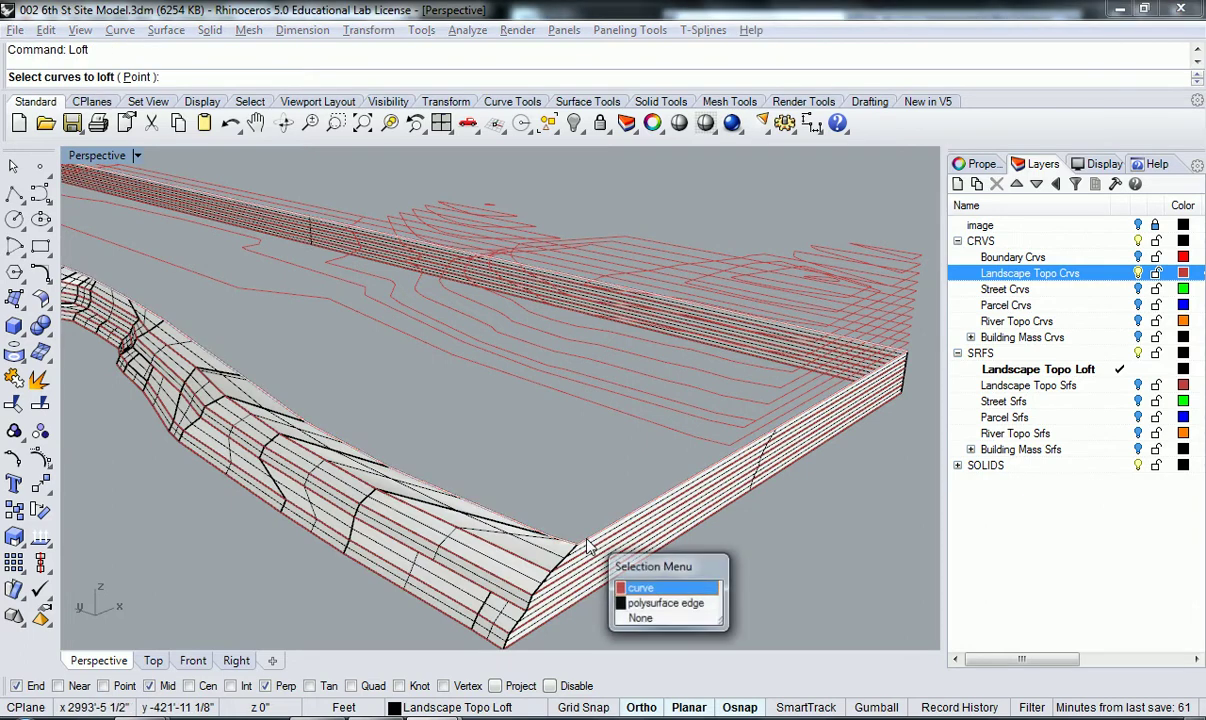
{"action": "left_click", "coordinate": [622, 577]}
{"action": "left_click", "coordinate": [688, 437]}
{"action": "key", "text": "Return"}
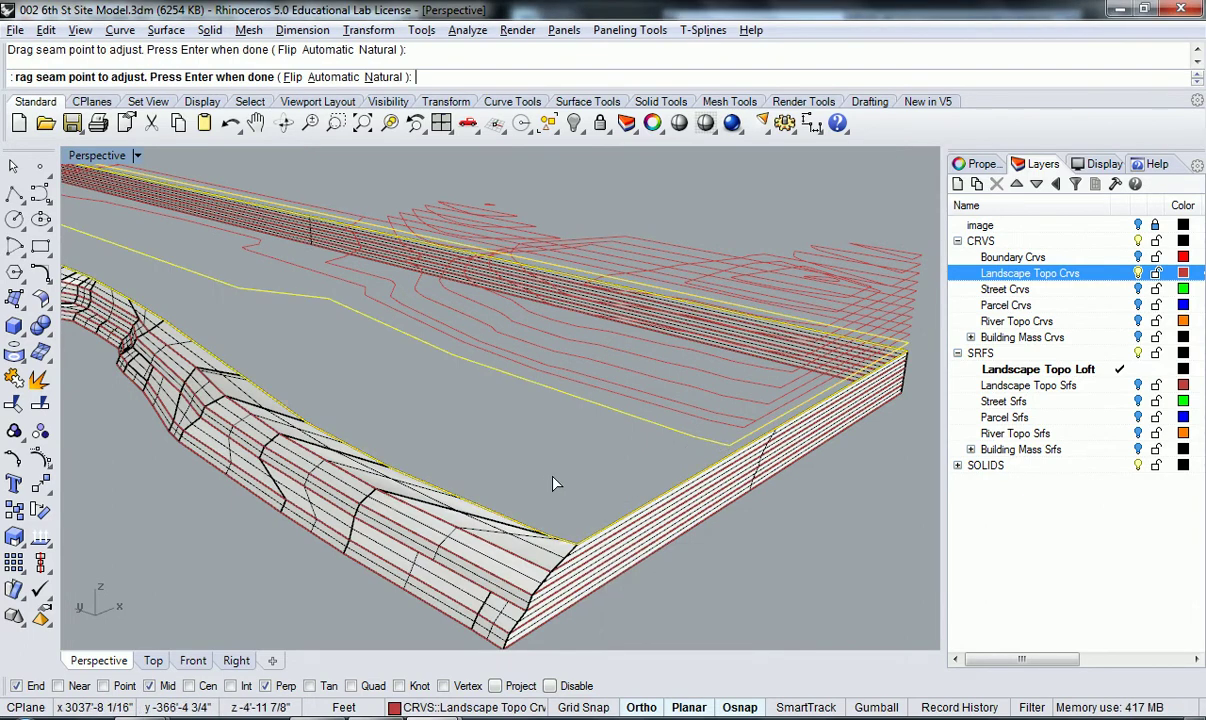
{"action": "key", "text": "Return"}
{"action": "key", "text": "Return"}
{"action": "right_click_drag", "start_coordinate": [745, 508], "coordinate": [525, 503]}
{"action": "key", "text": "ctrl+z"}
Hide the lofted strip between the fifth and sixth lowest contour curves
{"action": "left_click", "coordinate": [524, 500]}
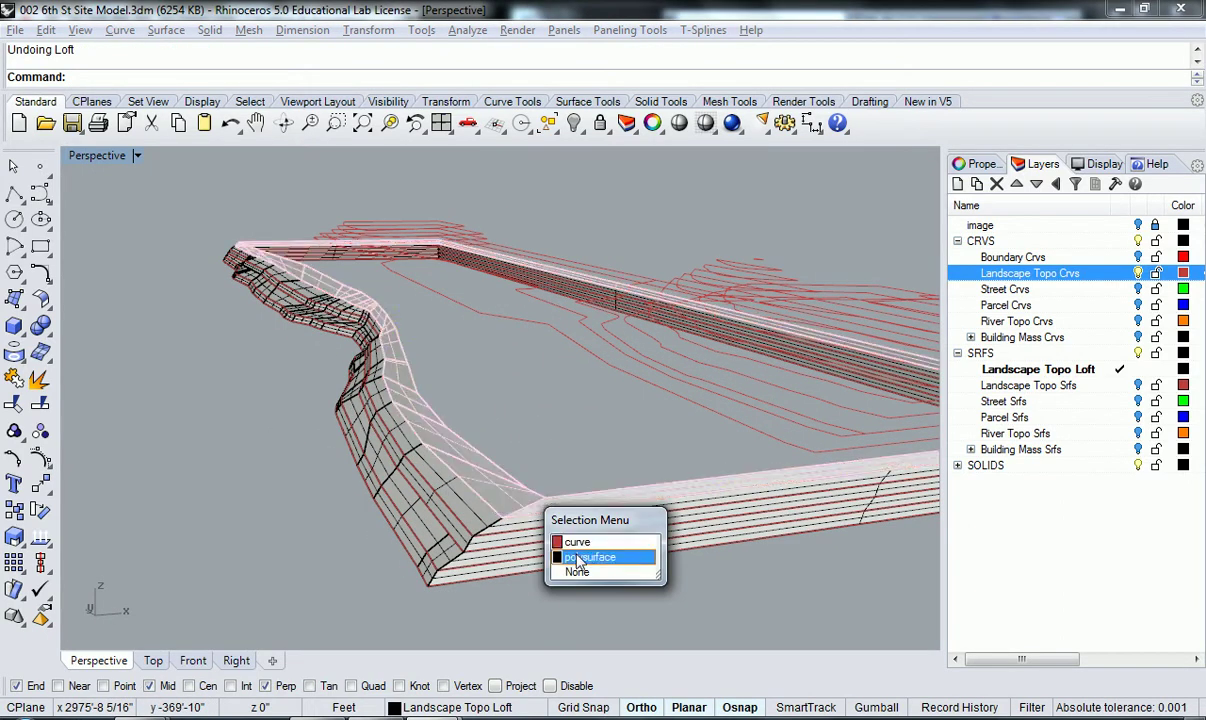
{"action": "left_click", "coordinate": [578, 556]}
{"action": "type", "text": "H"}
{"action": "key", "text": "Return"}
Try lofting the sixth and seventh lowest contour curves with the sixth curve's seam point moved to its nearby corner
{"action": "left_click", "coordinate": [537, 498]}
{"action": "left_click", "coordinate": [754, 443], "text": "shift"}
{"action": "type", "text": "Lo"}
{"action": "key", "text": "Return"}
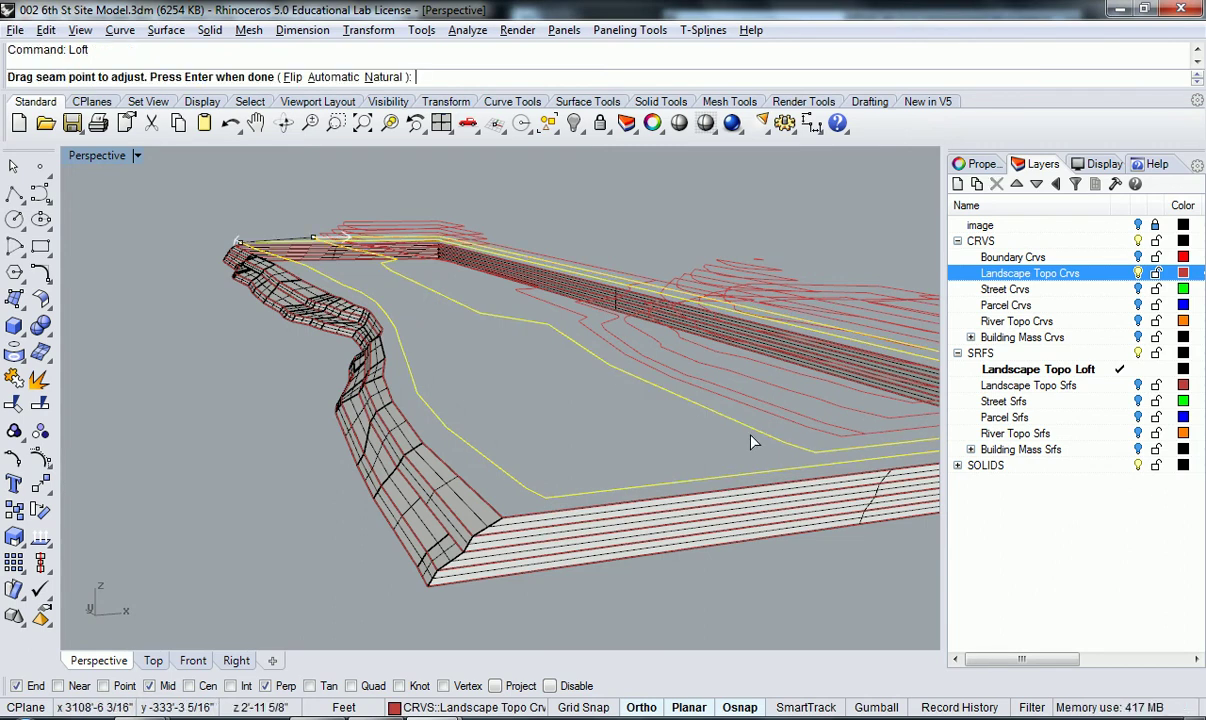
{"action": "scroll", "coordinate": [295, 270], "scroll_direction": "down", "scroll_amount": 3}
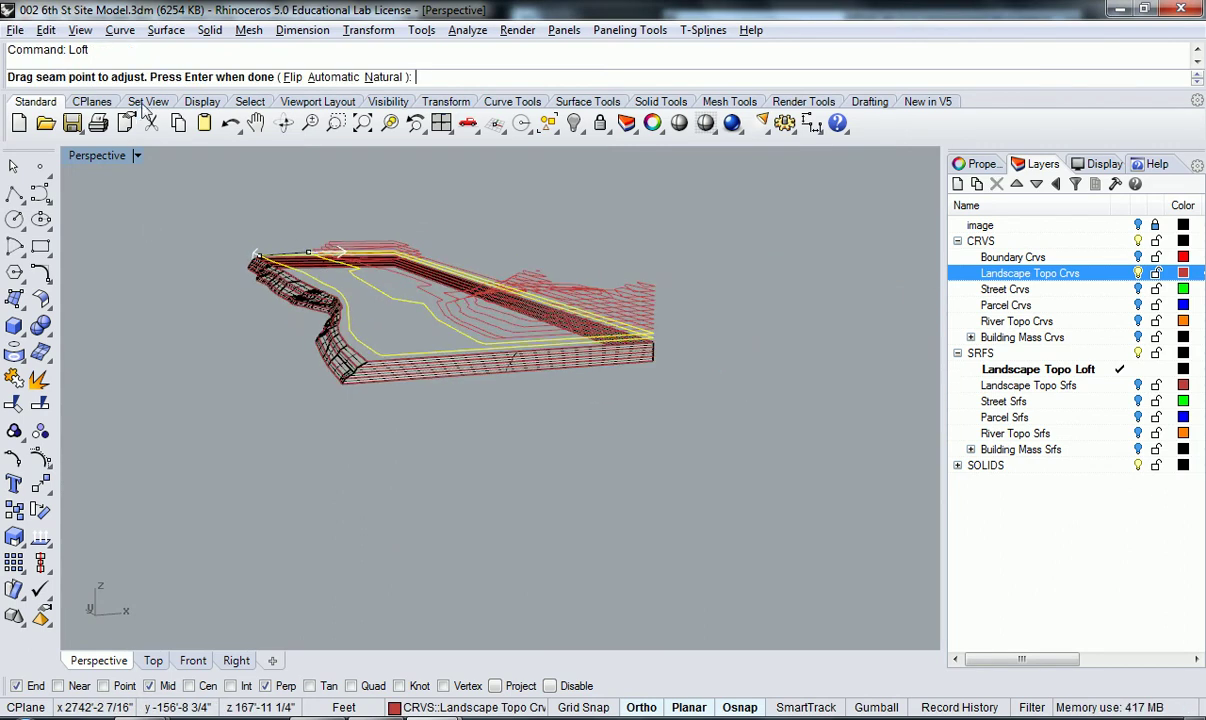
{"action": "left_click", "coordinate": [336, 123]}
{"action": "left_click_drag", "start_coordinate": [363, 289], "coordinate": [360, 285]}
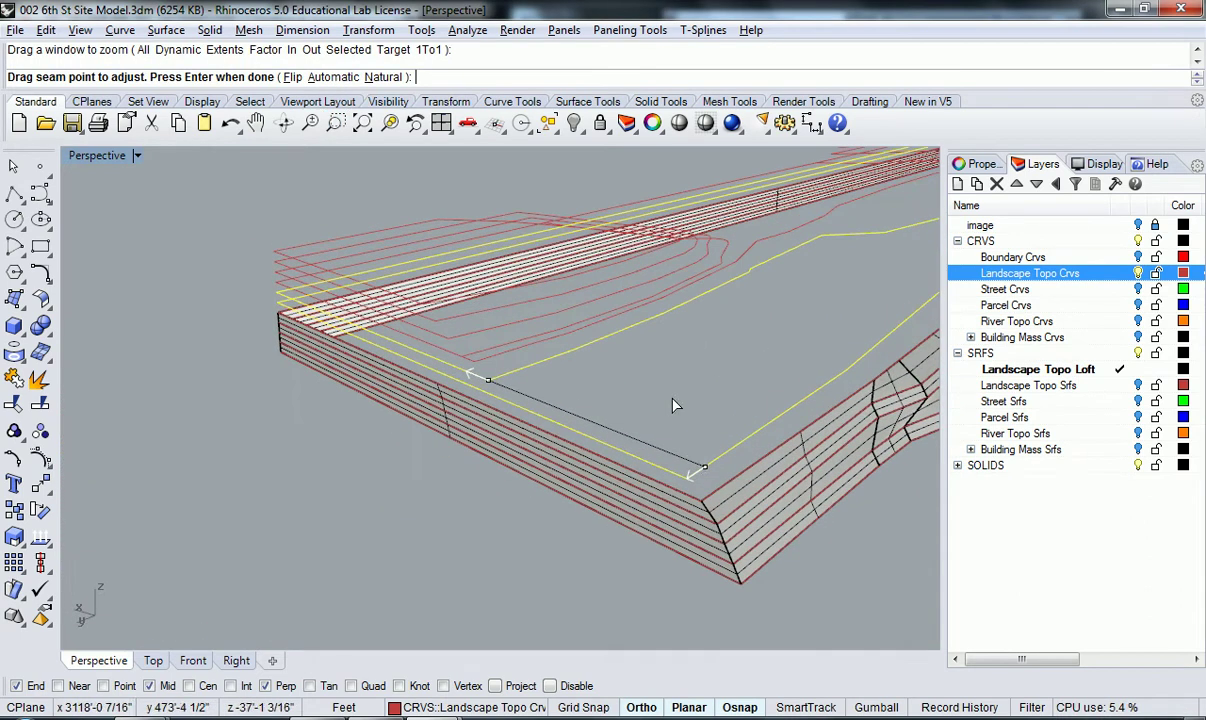
{"action": "scroll", "coordinate": [708, 485], "scroll_direction": "up", "scroll_amount": 5}
{"action": "left_click", "coordinate": [705, 446]}
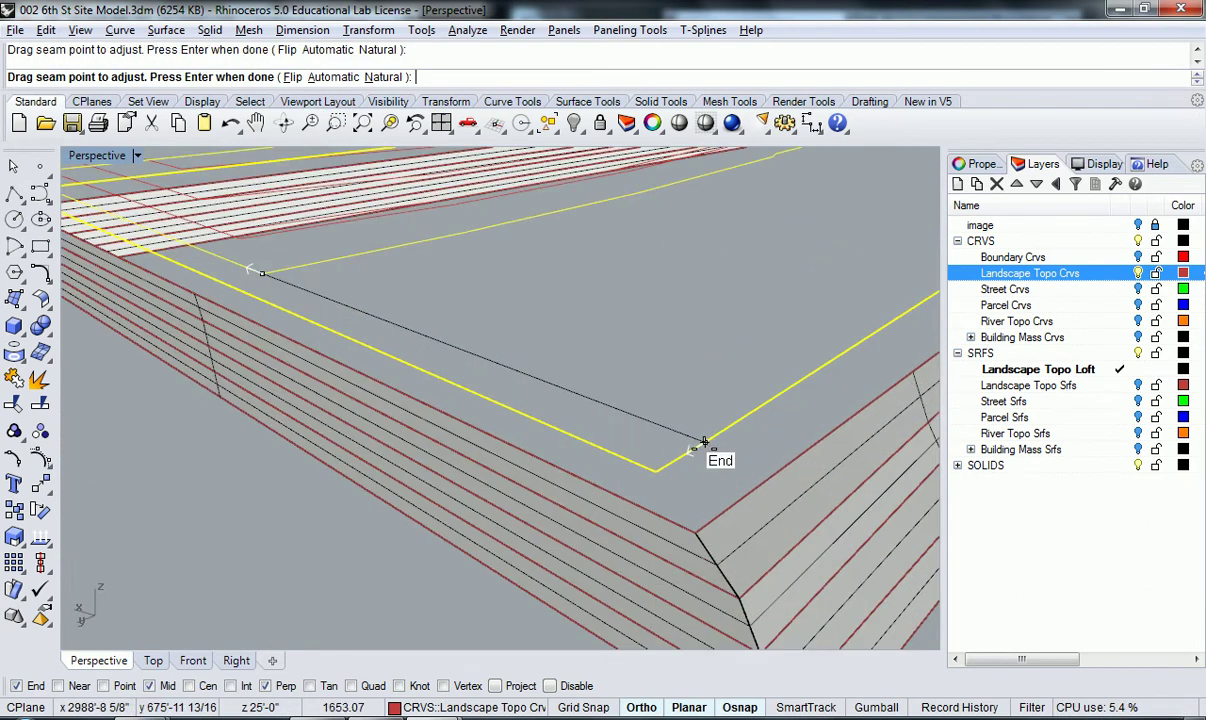
{"action": "left_click", "coordinate": [655, 470]}
{"action": "key", "text": "Return"}
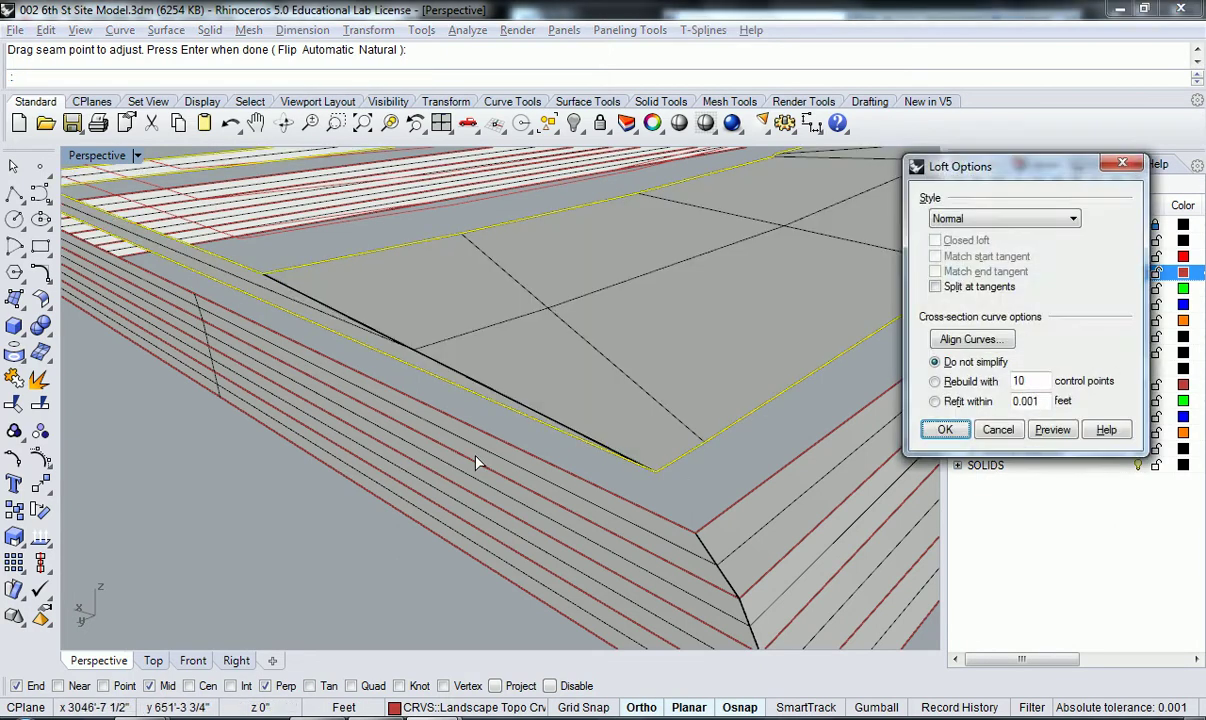
{"action": "key", "text": "Return"}
Check the new strip between the sixth and seventh contours from several sides, and undo its loft
{"action": "scroll", "coordinate": [477, 460], "scroll_direction": "down", "scroll_amount": 8}
{"action": "right_click_drag", "start_coordinate": [511, 401], "coordinate": [533, 417]}
{"action": "scroll", "coordinate": [600, 408], "scroll_direction": "down", "scroll_amount": 6}
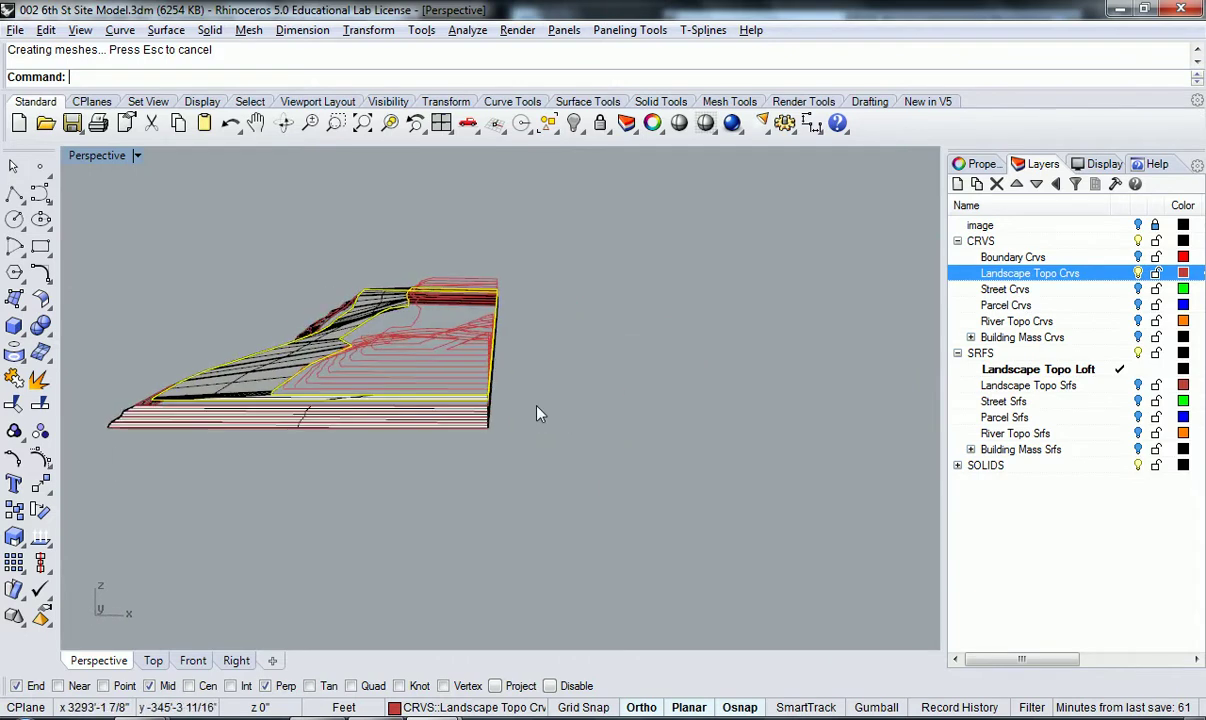
{"action": "scroll", "coordinate": [452, 411], "scroll_direction": "up", "scroll_amount": 6}
{"action": "right_click_drag", "start_coordinate": [452, 411], "coordinate": [700, 442]}
{"action": "key", "text": "ctrl+z"}
Repeat the loft of the sixth and seventh contour curves, aligning the sixth curve's seam point with its corner
{"action": "scroll", "coordinate": [482, 424], "scroll_direction": "down", "scroll_amount": 3}
{"action": "right_click_drag", "start_coordinate": [482, 424], "coordinate": [587, 419]}
{"action": "right_click", "coordinate": [585, 420]}
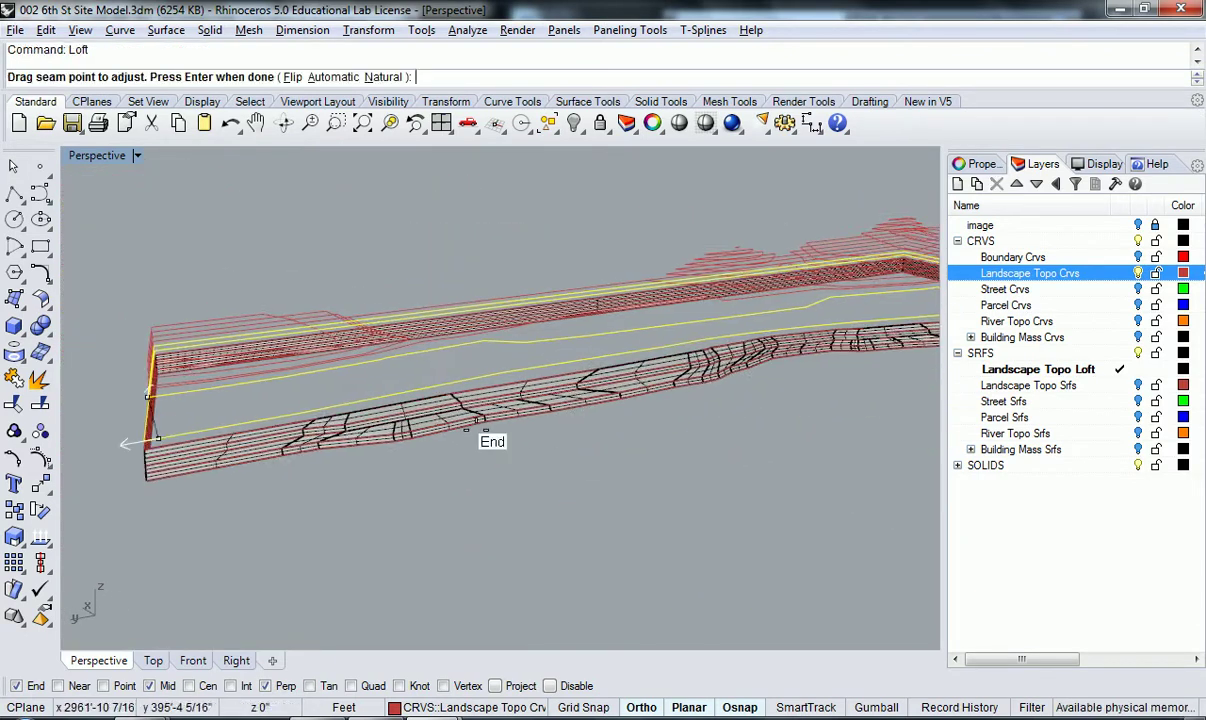
{"action": "right_click_drag", "start_coordinate": [446, 438], "coordinate": [592, 428], "text": "shift"}
{"action": "scroll", "coordinate": [403, 436], "scroll_direction": "up", "scroll_amount": 4}
{"action": "scroll", "coordinate": [325, 403], "scroll_direction": "up", "scroll_amount": 5}
{"action": "mouse_move", "coordinate": [385, 398]}
{"action": "right_mouse_down"}
{"action": "mouse_move", "coordinate": [397, 403]}
{"action": "mouse_move", "coordinate": [383, 399]}
{"action": "right_mouse_up"}
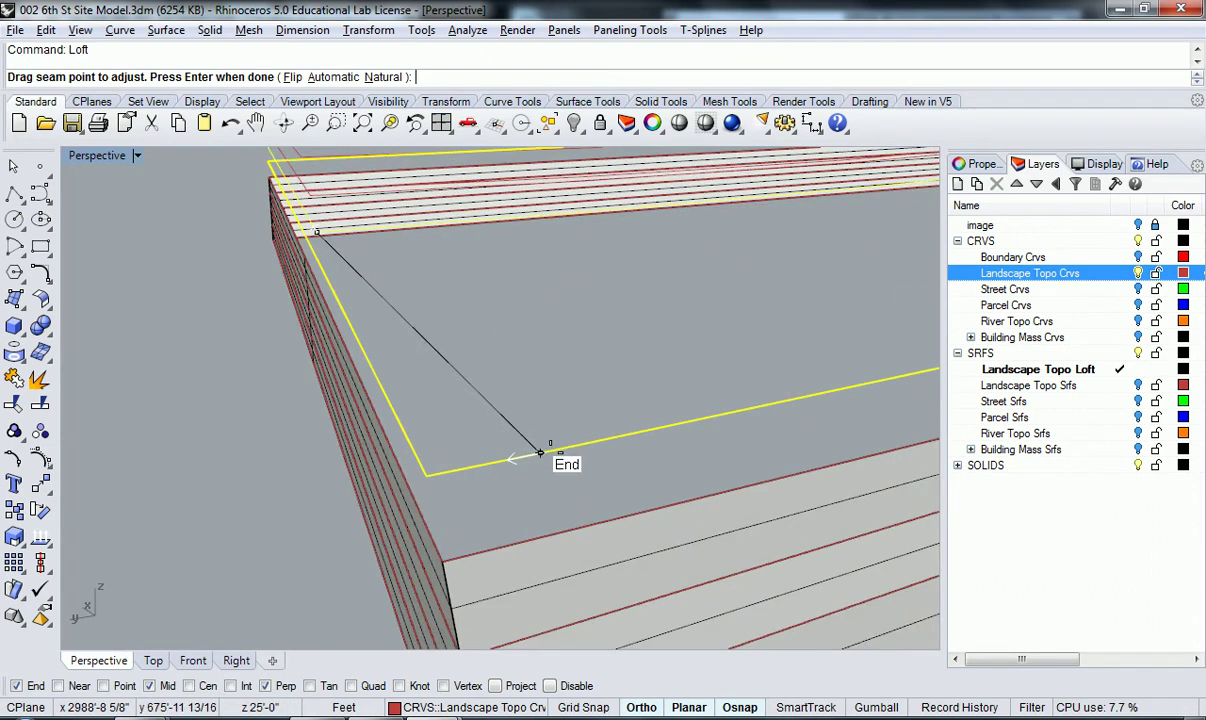
{"action": "left_click_drag", "start_coordinate": [540, 453], "coordinate": [425, 477]}
{"action": "right_click_drag", "start_coordinate": [428, 475], "coordinate": [509, 456]}
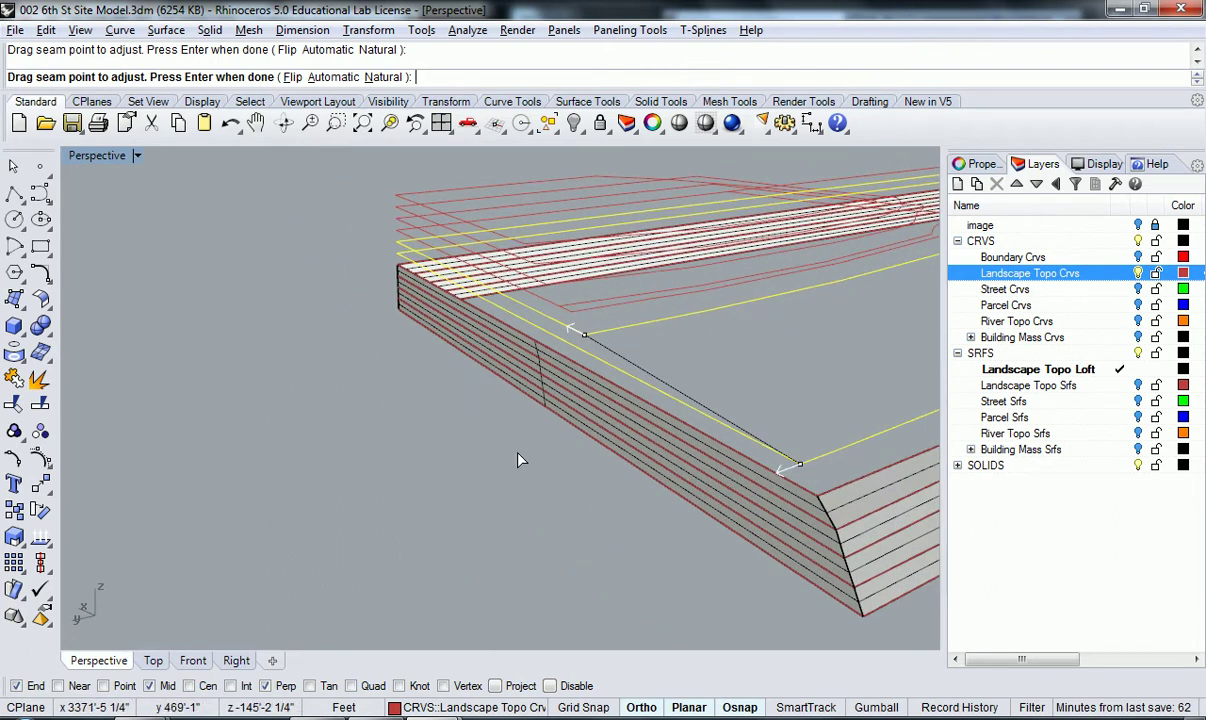
{"action": "key", "text": "Return"}
{"action": "key", "text": "Return"}
Show the hidden lofted strip again
{"action": "right_click_drag", "start_coordinate": [463, 363], "coordinate": [578, 407]}
{"action": "type", "text": "Show"}
{"action": "key", "text": "Return"}
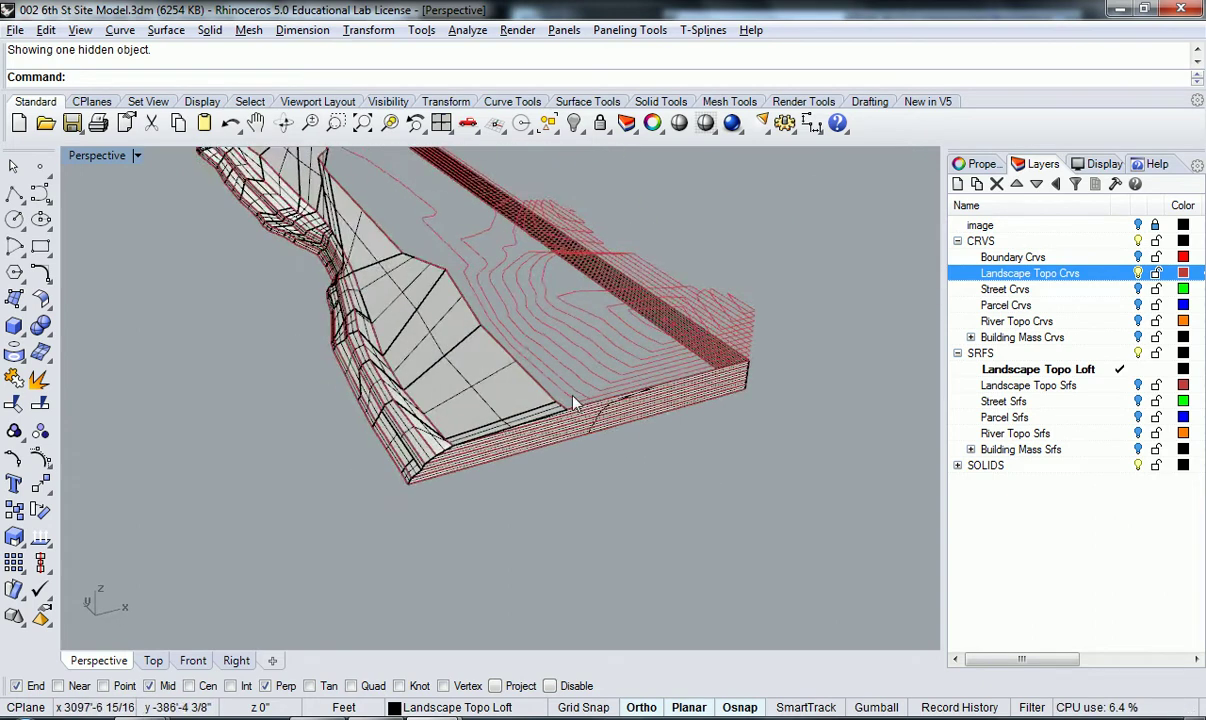
Loft the seventh and eighth lowest contour curves, keeping the default seam points and loft options
{"action": "scroll", "coordinate": [578, 407], "scroll_direction": "up", "scroll_amount": 3}
{"action": "left_click", "coordinate": [541, 409]}
{"action": "left_click", "coordinate": [557, 425]}
{"action": "left_click", "coordinate": [615, 466]}
{"action": "right_click_drag", "start_coordinate": [530, 373], "coordinate": [475, 460]}
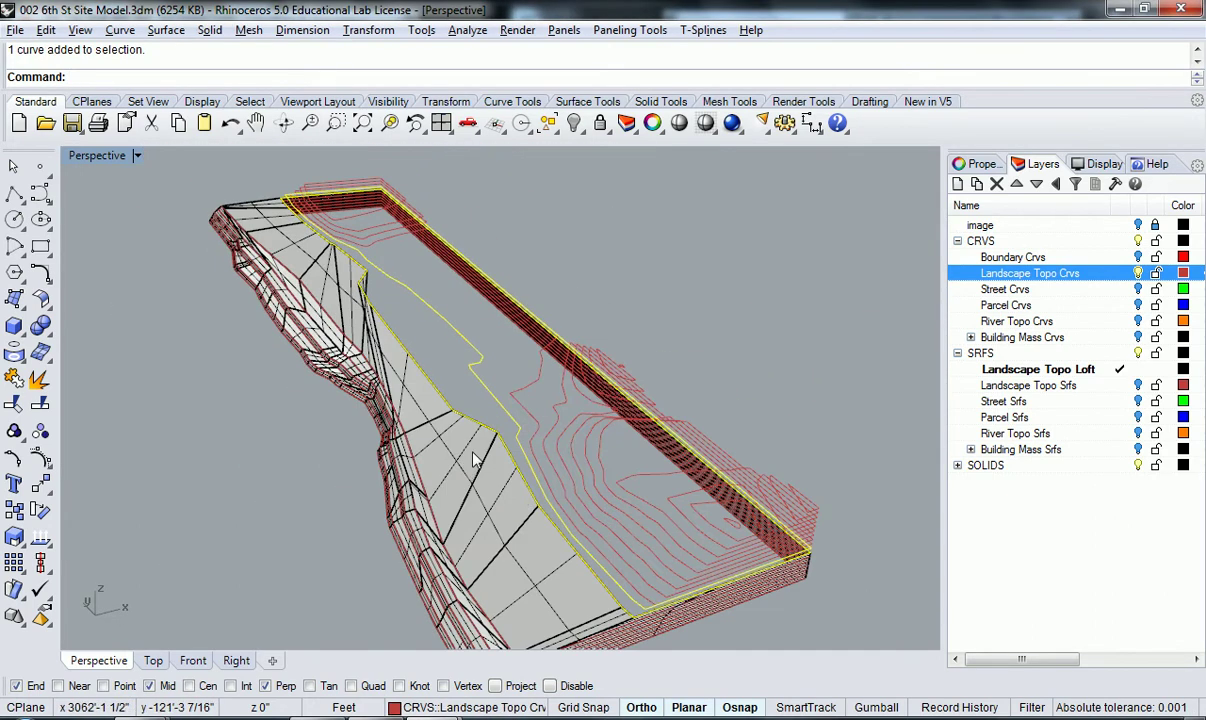
{"action": "type", "text": "Loft"}
{"action": "key", "text": "Return"}
{"action": "right_click_drag", "start_coordinate": [290, 274], "coordinate": [510, 285]}
{"action": "right_click_drag", "start_coordinate": [291, 423], "coordinate": [535, 398], "text": "shift"}
{"action": "scroll", "coordinate": [530, 396], "scroll_direction": "up", "scroll_amount": 4}
{"action": "scroll", "coordinate": [430, 426], "scroll_direction": "up", "scroll_amount": 4}
{"action": "right_click_drag", "start_coordinate": [428, 421], "coordinate": [559, 406]}
{"action": "key", "text": "Return"}
{"action": "key", "text": "Return"}
Try to loft the eighth lowest contour curve together with the two separate contour curves above it
{"action": "scroll", "coordinate": [566, 404], "scroll_direction": "down", "scroll_amount": 7}
{"action": "right_click_drag", "start_coordinate": [668, 303], "coordinate": [711, 538]}
{"action": "scroll", "coordinate": [717, 525], "scroll_direction": "up", "scroll_amount": 5}
{"action": "left_click", "coordinate": [722, 529]}
{"action": "left_click", "coordinate": [770, 558]}
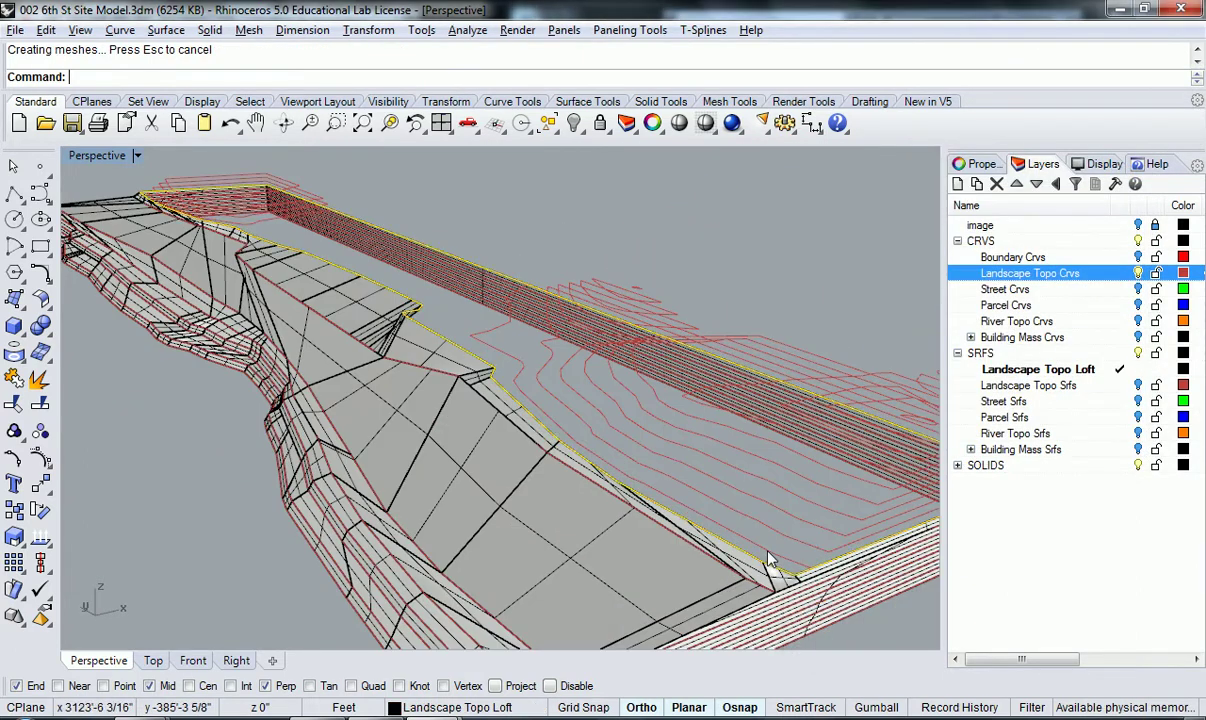
{"action": "left_click", "coordinate": [770, 558], "text": "shift"}
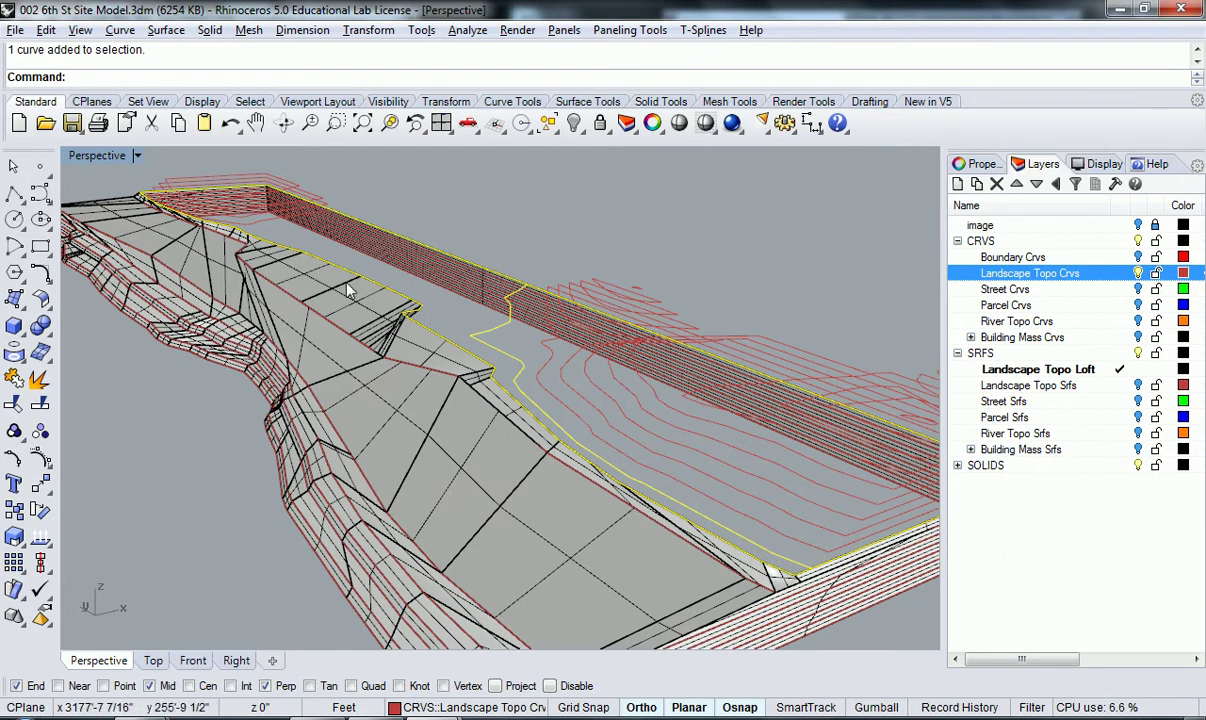
{"action": "right_click_drag", "start_coordinate": [388, 283], "coordinate": [487, 353]}
{"action": "left_click", "coordinate": [380, 373], "text": "shift"}
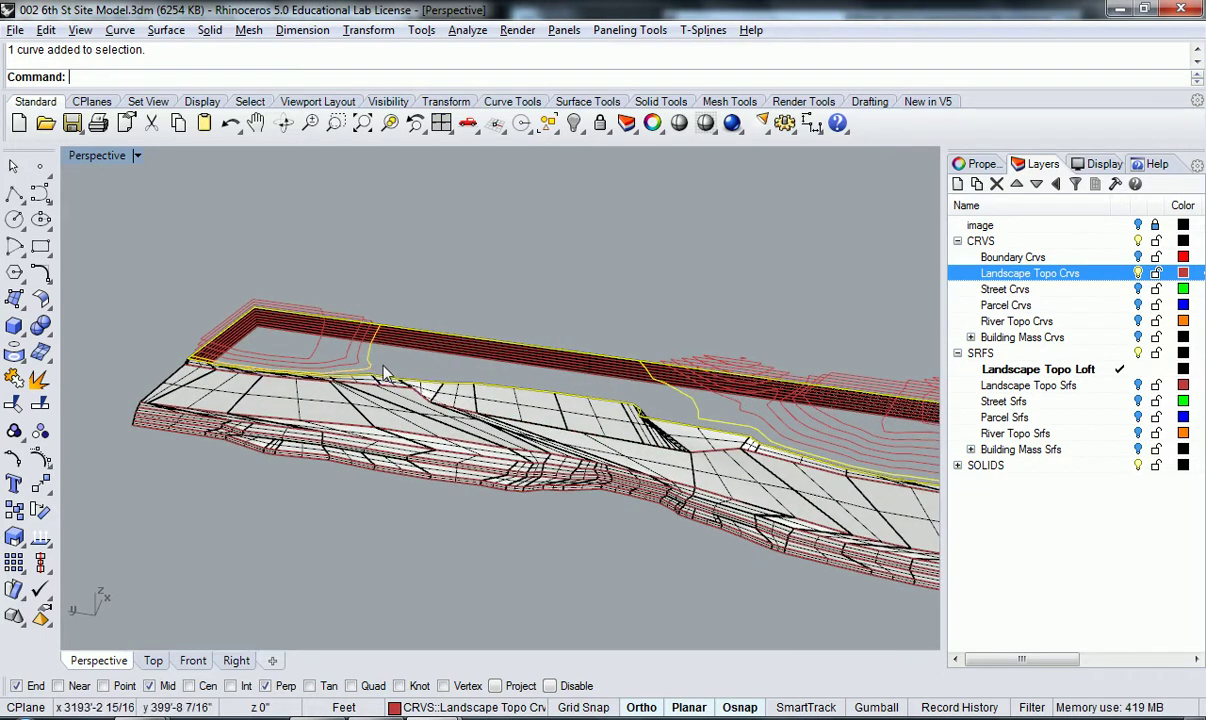
{"action": "key", "text": "Return"}
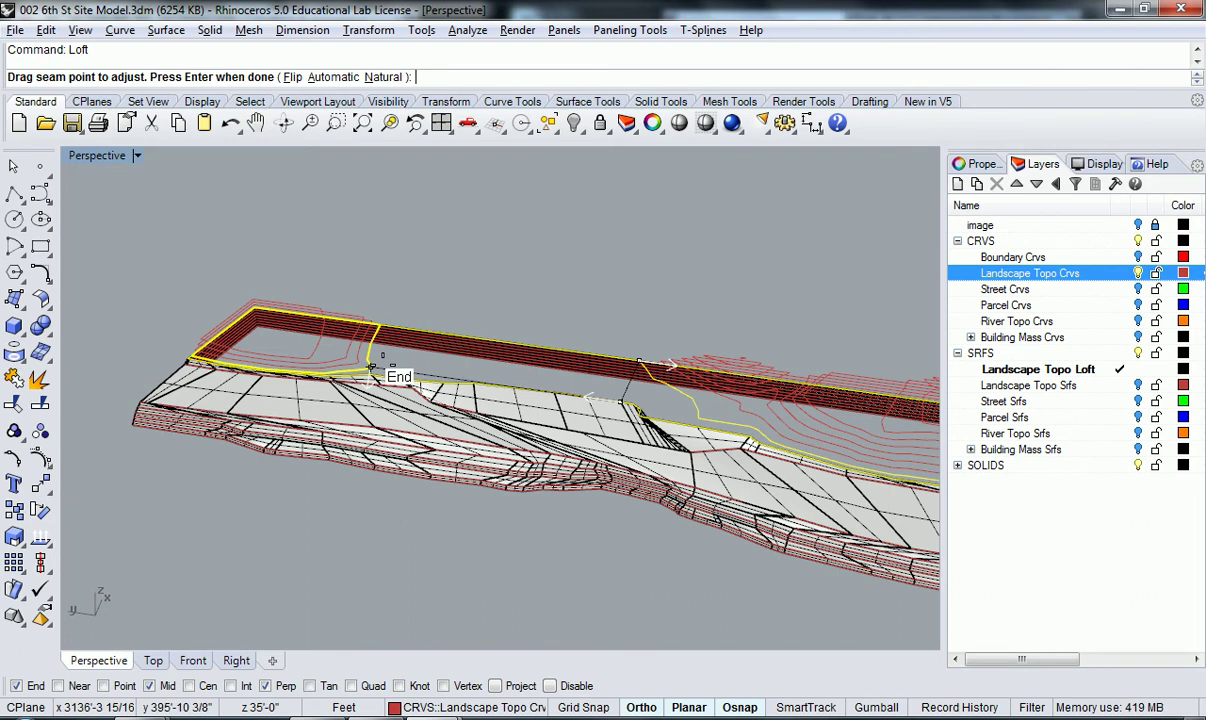
{"action": "key", "text": "Return"}
{"action": "key", "text": "Return"}
{"action": "right_click_drag", "start_coordinate": [390, 373], "coordinate": [522, 392]}
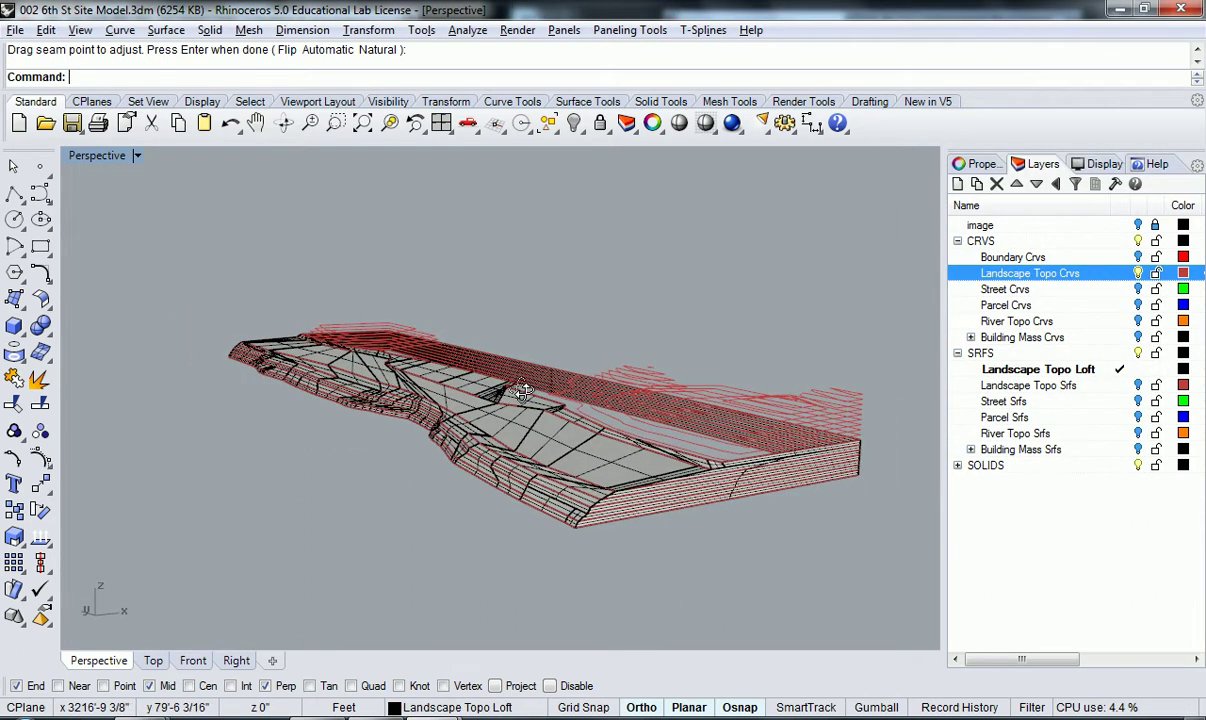
Turn off the Landscape Topo Crvs layer and turn on the Landscape Topo Solid layer to examine the loft against the steps
{"action": "left_click", "coordinate": [1137, 273]}
{"action": "right_click_drag", "start_coordinate": [818, 342], "coordinate": [483, 452]}
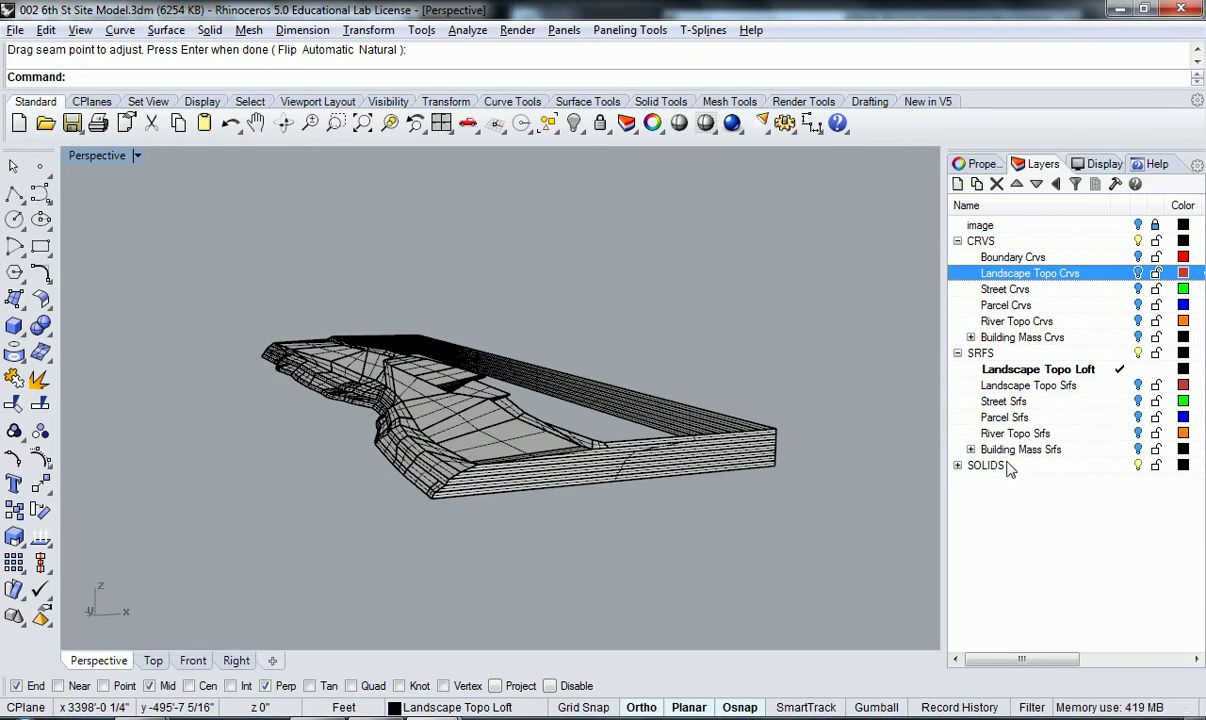
{"action": "left_click", "coordinate": [964, 467]}
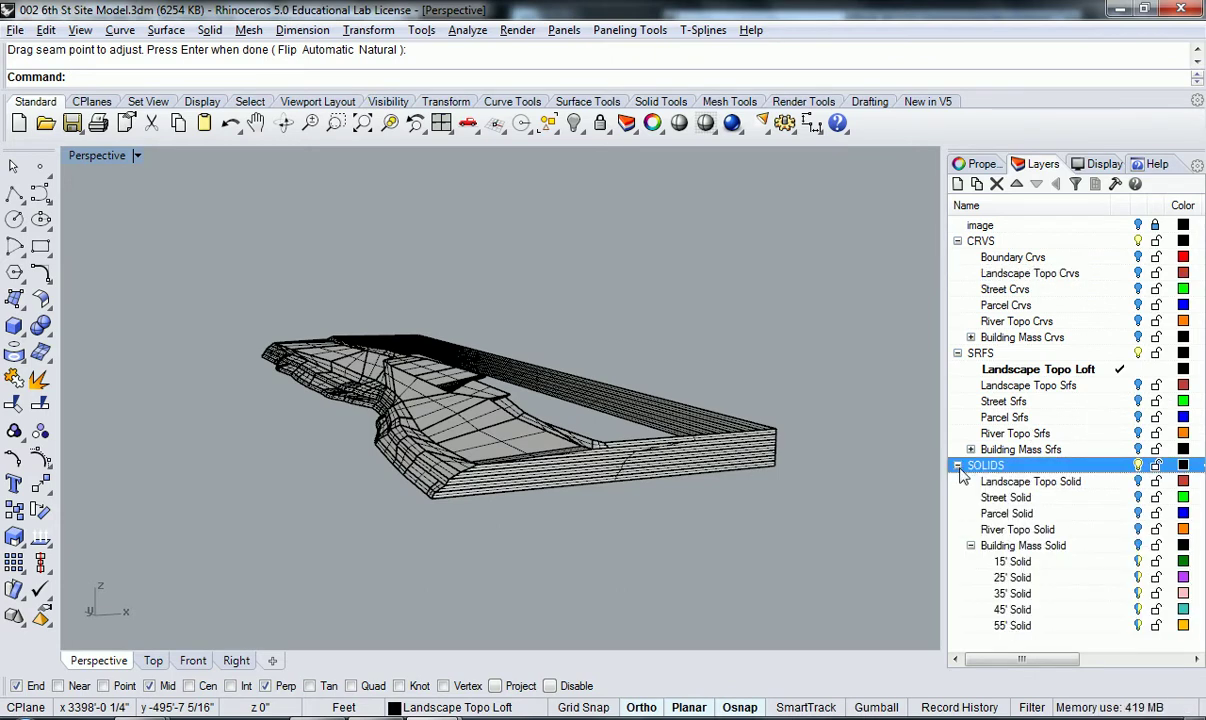
{"action": "left_click", "coordinate": [1138, 482]}
{"action": "scroll", "coordinate": [447, 482], "scroll_direction": "up", "scroll_amount": 3}
{"action": "scroll", "coordinate": [441, 509], "scroll_direction": "up", "scroll_amount": 3}
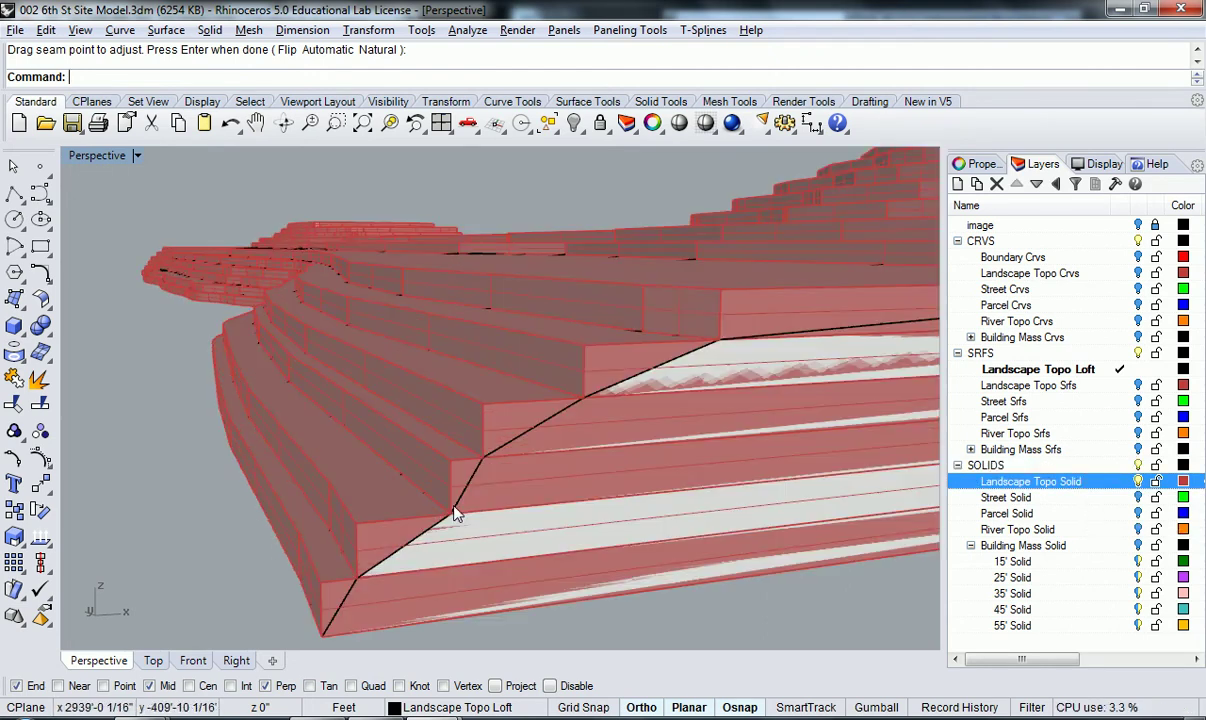
{"action": "right_click_drag", "start_coordinate": [491, 441], "coordinate": [536, 461]}
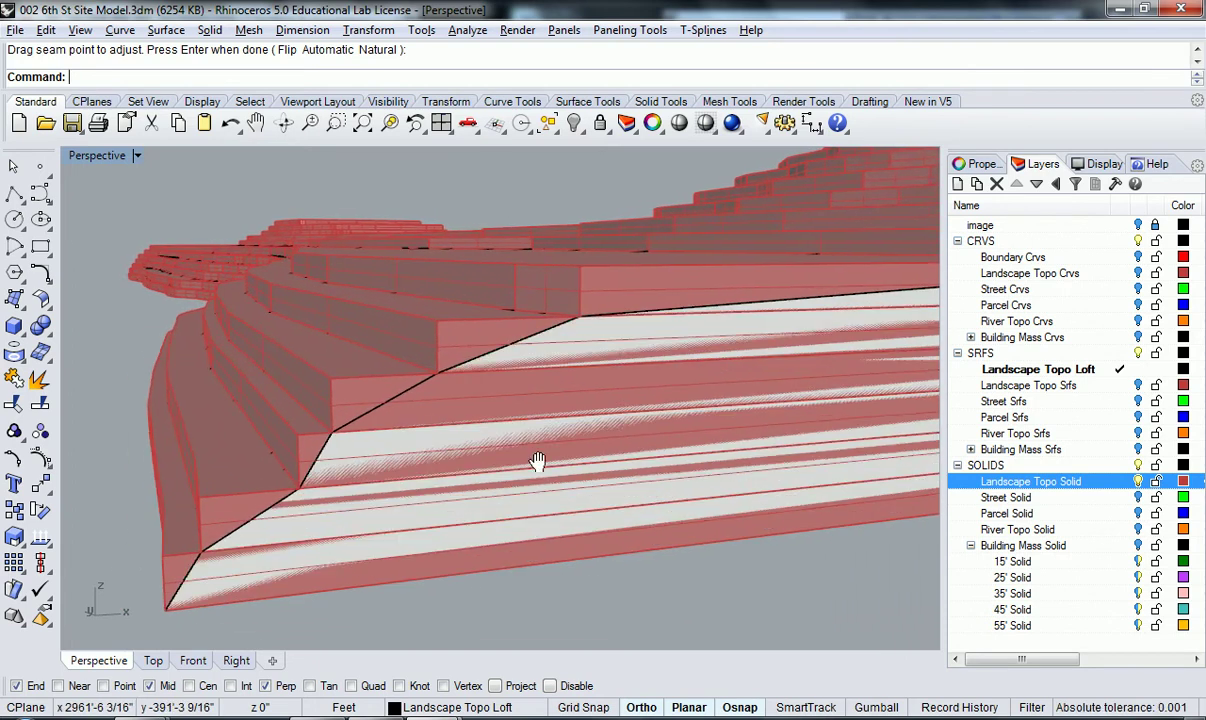
Toggle the Landscape Topo Solid layer off and on to compare the lofted slope with the stepped solids
{"action": "left_click", "coordinate": [1138, 483]}
{"action": "left_click", "coordinate": [1138, 483]}
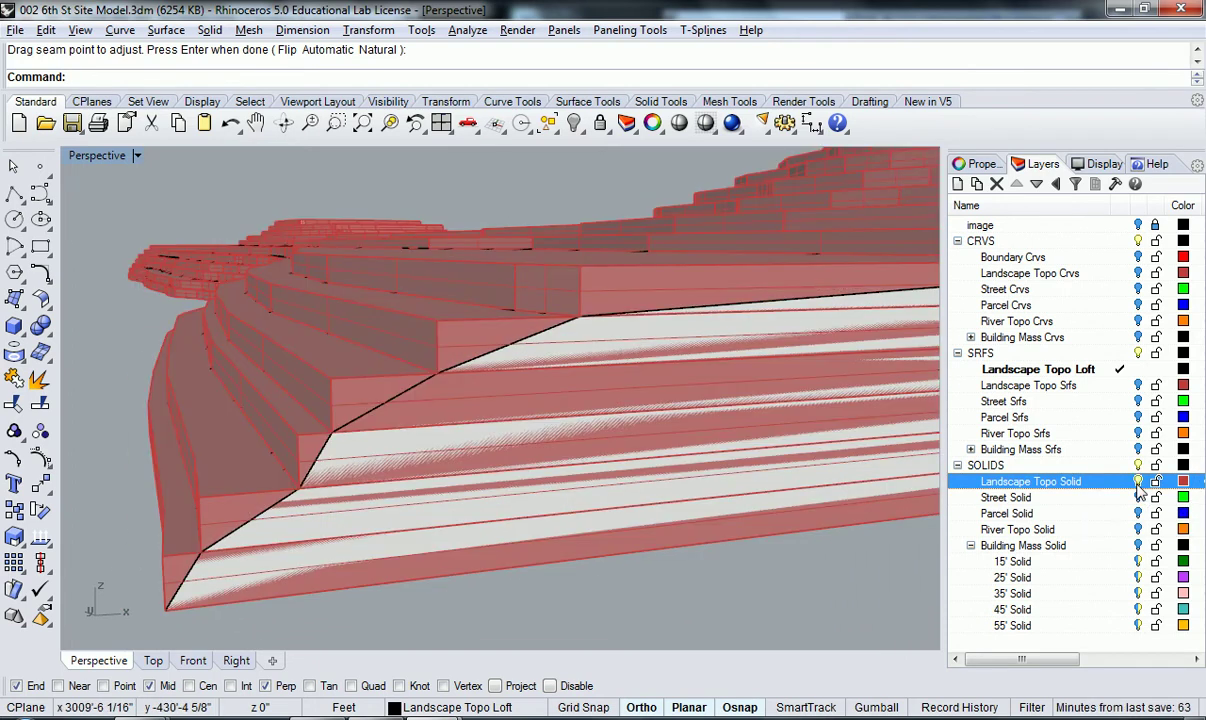
{"action": "left_click", "coordinate": [1138, 483]}
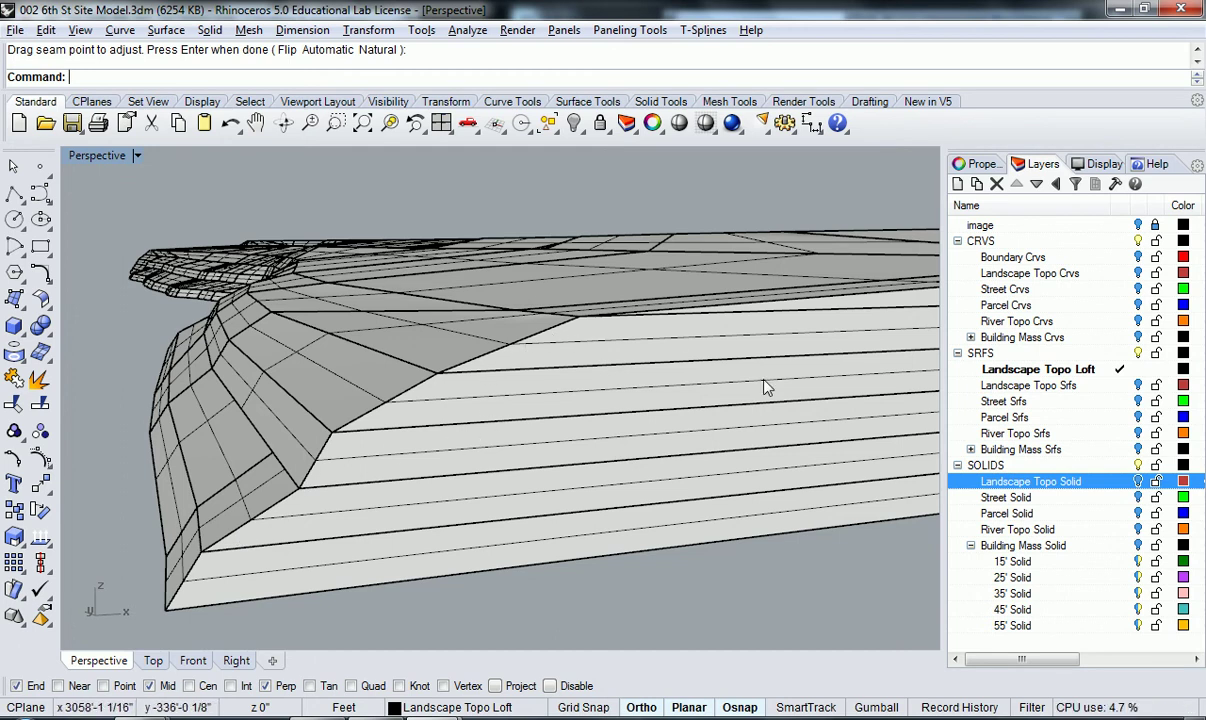
{"action": "left_click", "coordinate": [1137, 481]}
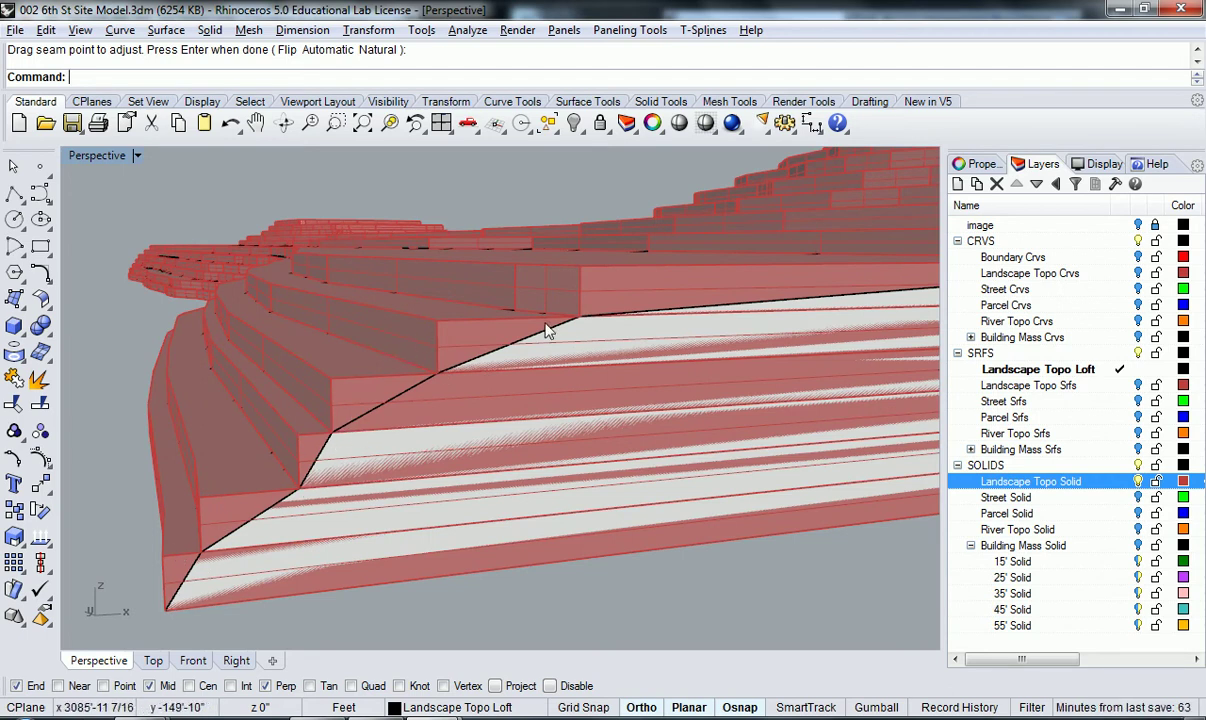
{"action": "scroll", "coordinate": [500, 370], "scroll_direction": "down", "scroll_amount": 5}
{"action": "right_click_drag", "start_coordinate": [487, 406], "coordinate": [530, 455]}
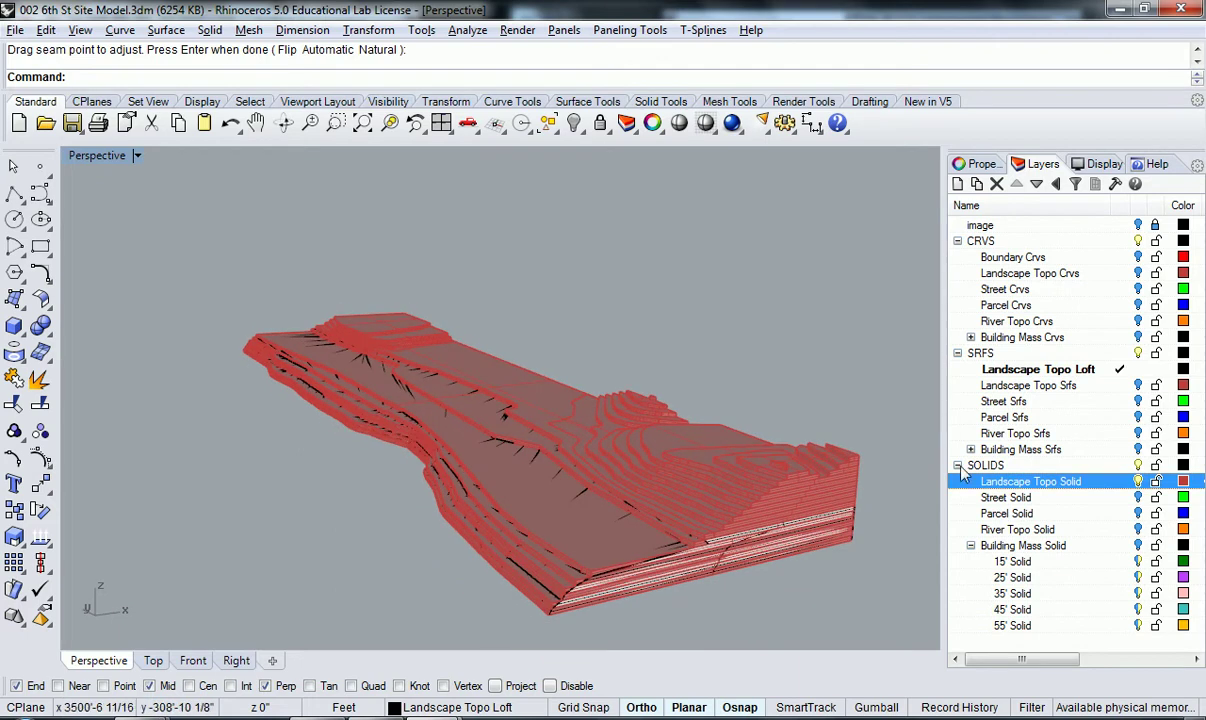
Turn off the Landscape Topo Solid layer and set the Perspective viewport to Rendered display
{"action": "left_click", "coordinate": [1135, 482]}
{"action": "right_click_drag", "start_coordinate": [475, 490], "coordinate": [659, 524]}
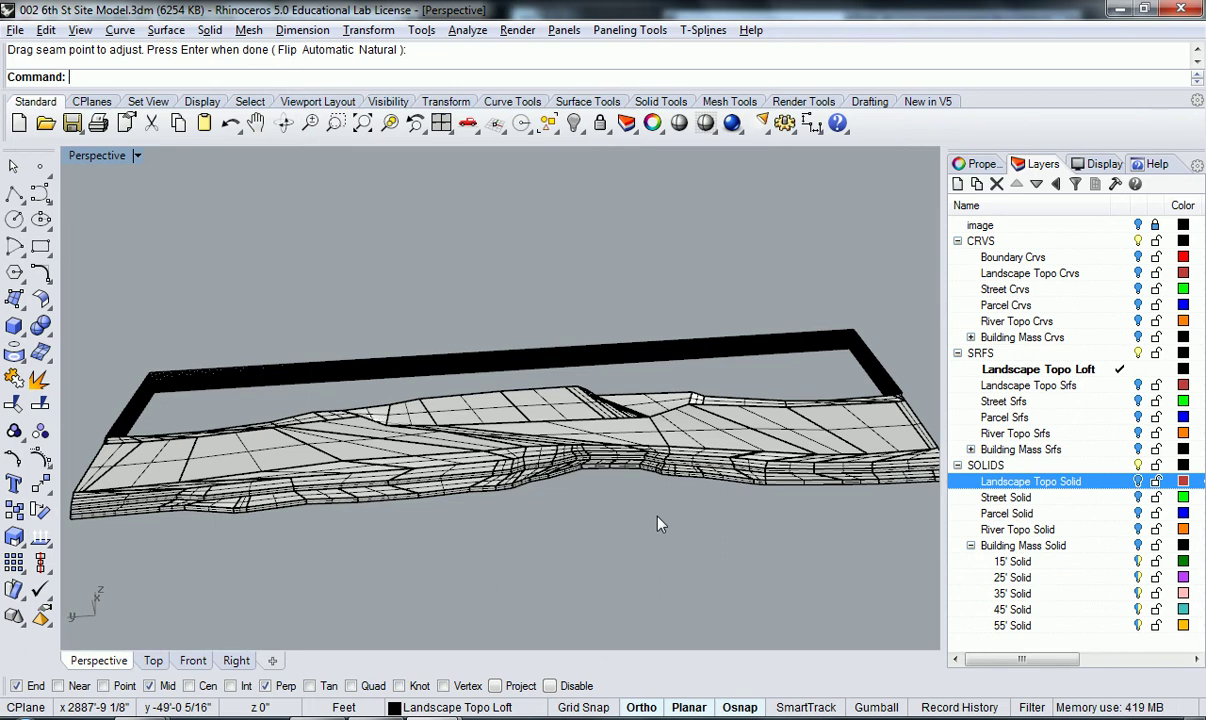
{"action": "right_click_drag", "start_coordinate": [655, 522], "coordinate": [420, 482]}
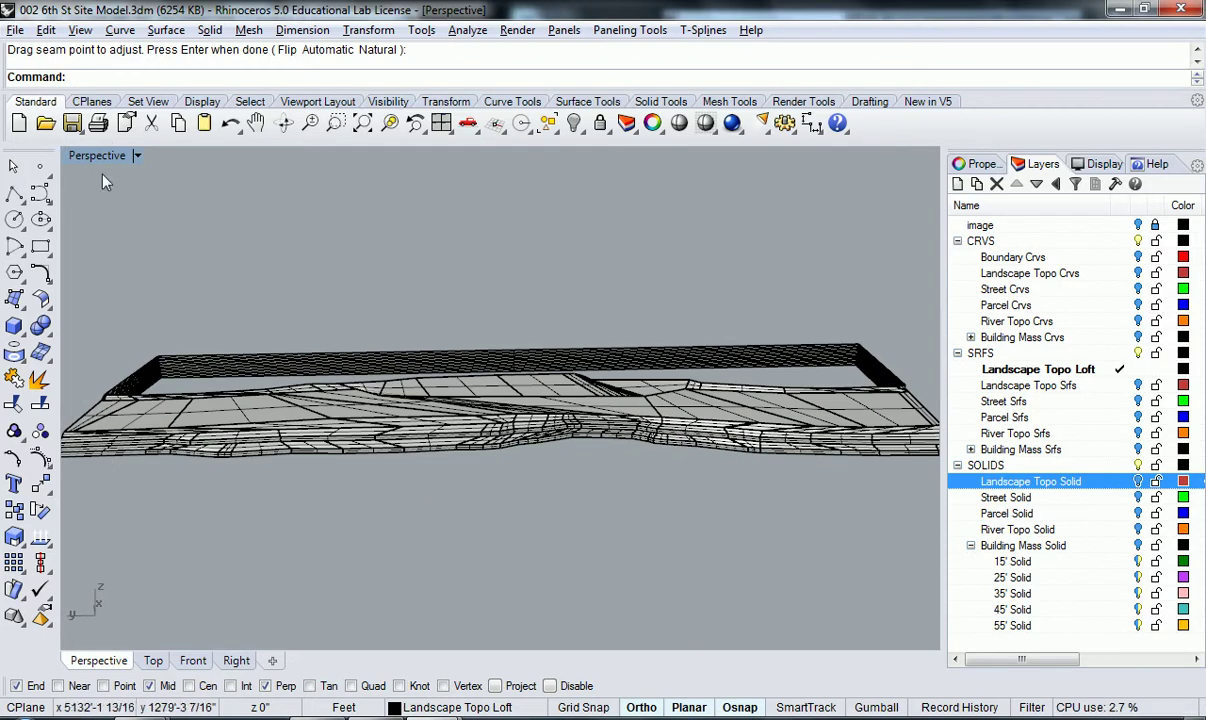
{"action": "left_click", "coordinate": [100, 152]}
{"action": "left_click", "coordinate": [195, 172]}
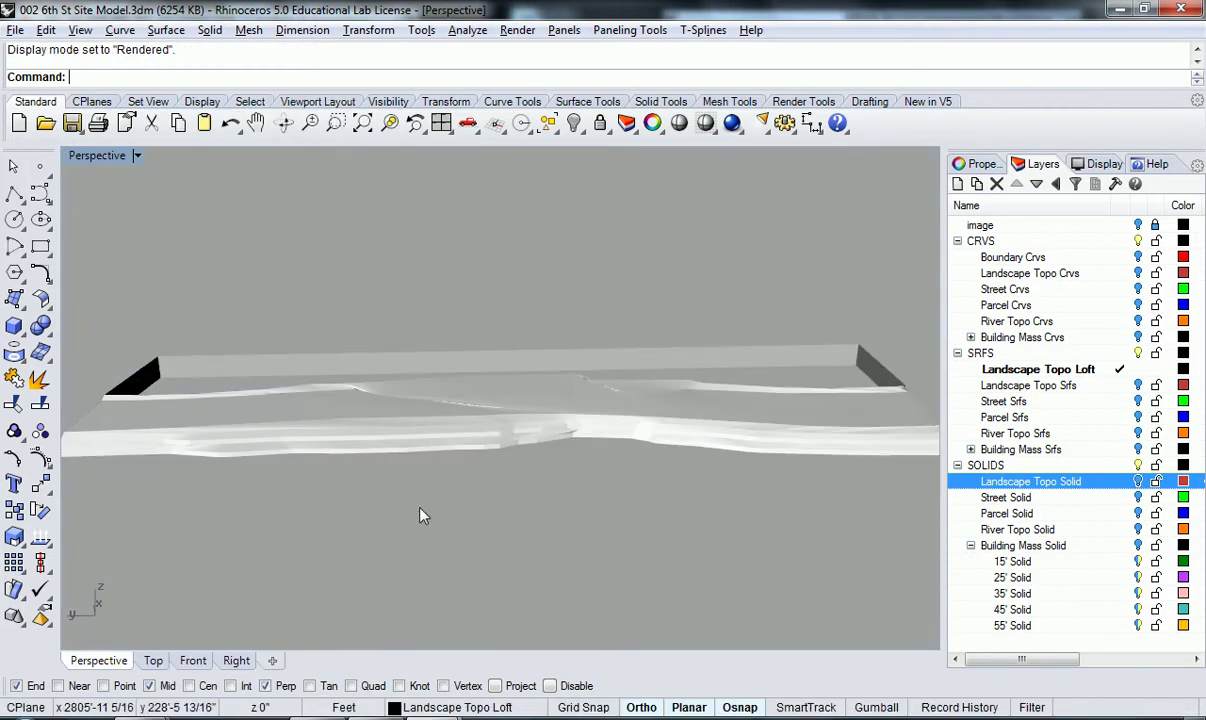
Set the Perspective viewport to Shaded display and bring the whole lofted slope into view
{"action": "mouse_move", "coordinate": [450, 545]}
{"action": "right_mouse_down"}
{"action": "mouse_move", "coordinate": [622, 522]}
{"action": "mouse_move", "coordinate": [568, 474]}
{"action": "mouse_move", "coordinate": [633, 493]}
{"action": "mouse_move", "coordinate": [412, 463]}
{"action": "mouse_move", "coordinate": [603, 506]}
{"action": "mouse_move", "coordinate": [471, 530]}
{"action": "mouse_move", "coordinate": [301, 511]}
{"action": "mouse_move", "coordinate": [233, 498]}
{"action": "mouse_move", "coordinate": [236, 487]}
{"action": "right_mouse_up"}
{"action": "left_click", "coordinate": [137, 155]}
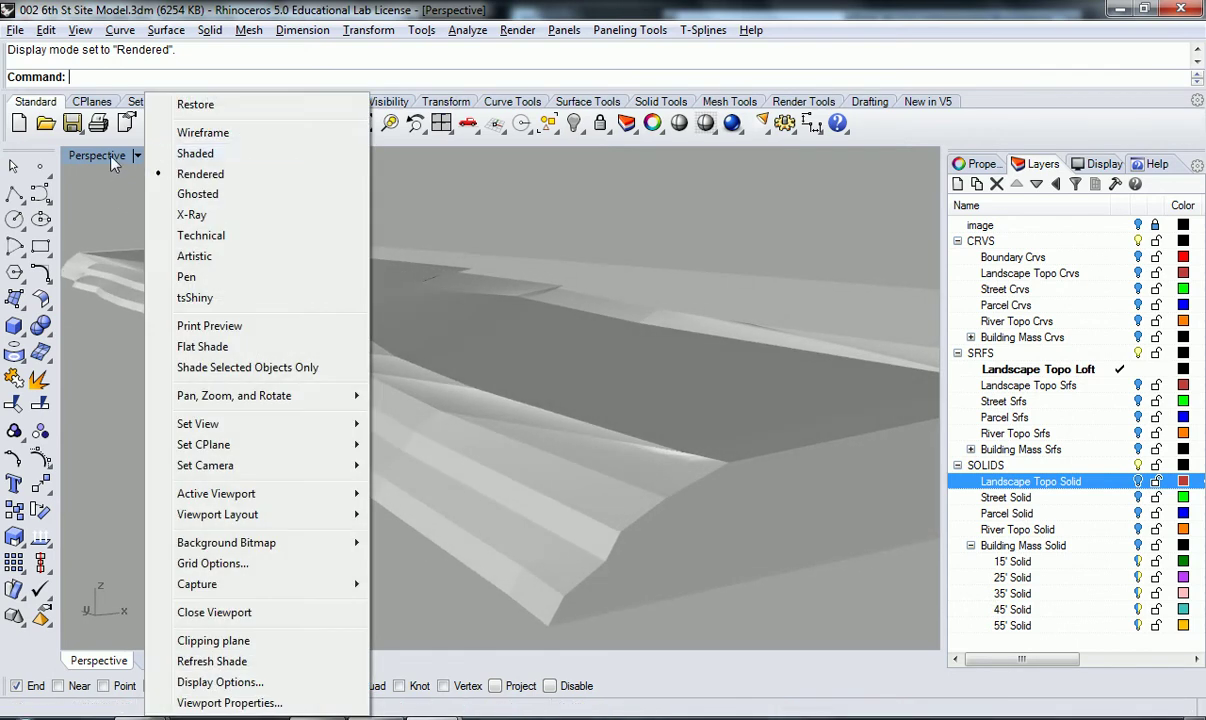
{"action": "left_click", "coordinate": [193, 154]}
{"action": "right_click_drag", "start_coordinate": [398, 540], "coordinate": [713, 537]}
{"action": "scroll", "coordinate": [530, 467], "scroll_direction": "down", "scroll_amount": 7}
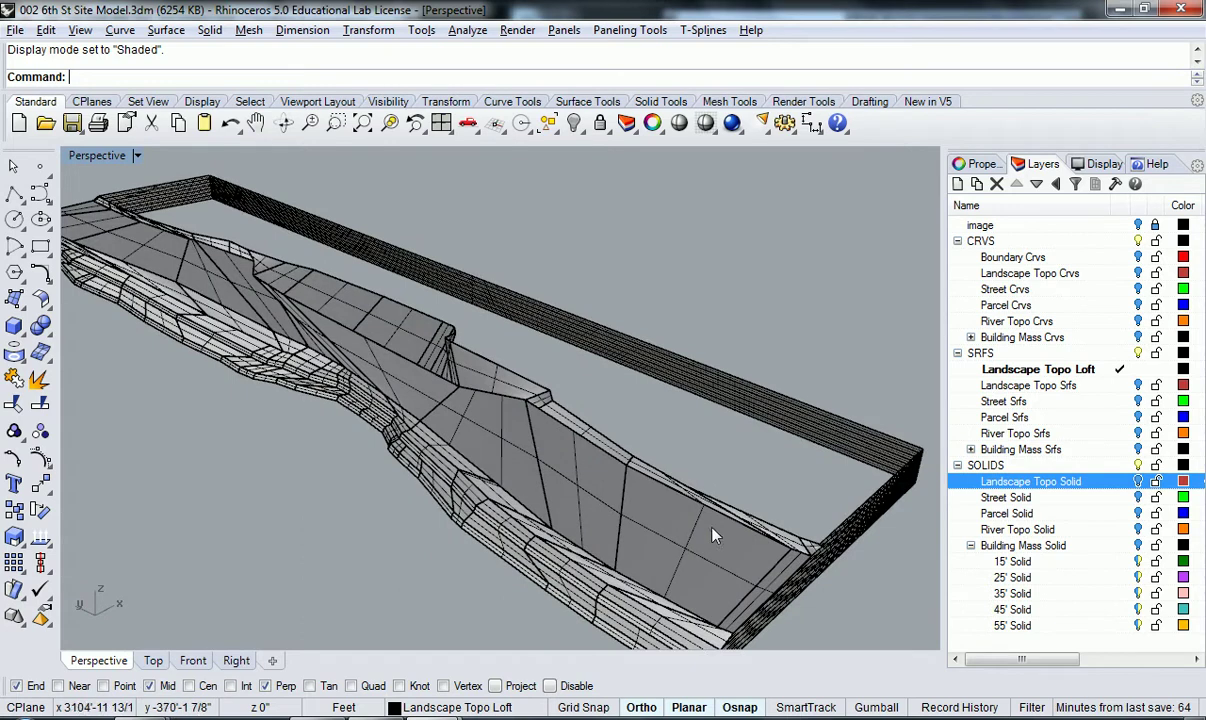
Show and hide the Landscape Topo Solid layer to compare it with the loft, and turn on the Landscape Topo Crvs layer
{"action": "left_click", "coordinate": [1137, 481]}
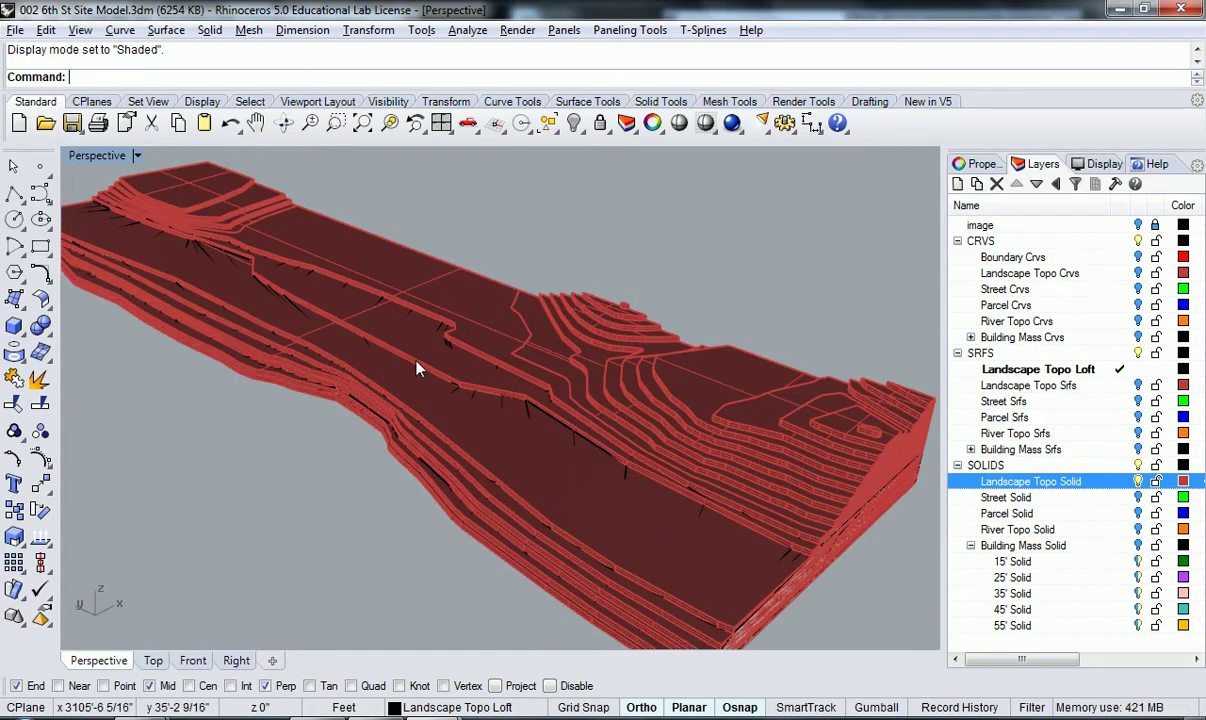
{"action": "left_click", "coordinate": [1139, 481]}
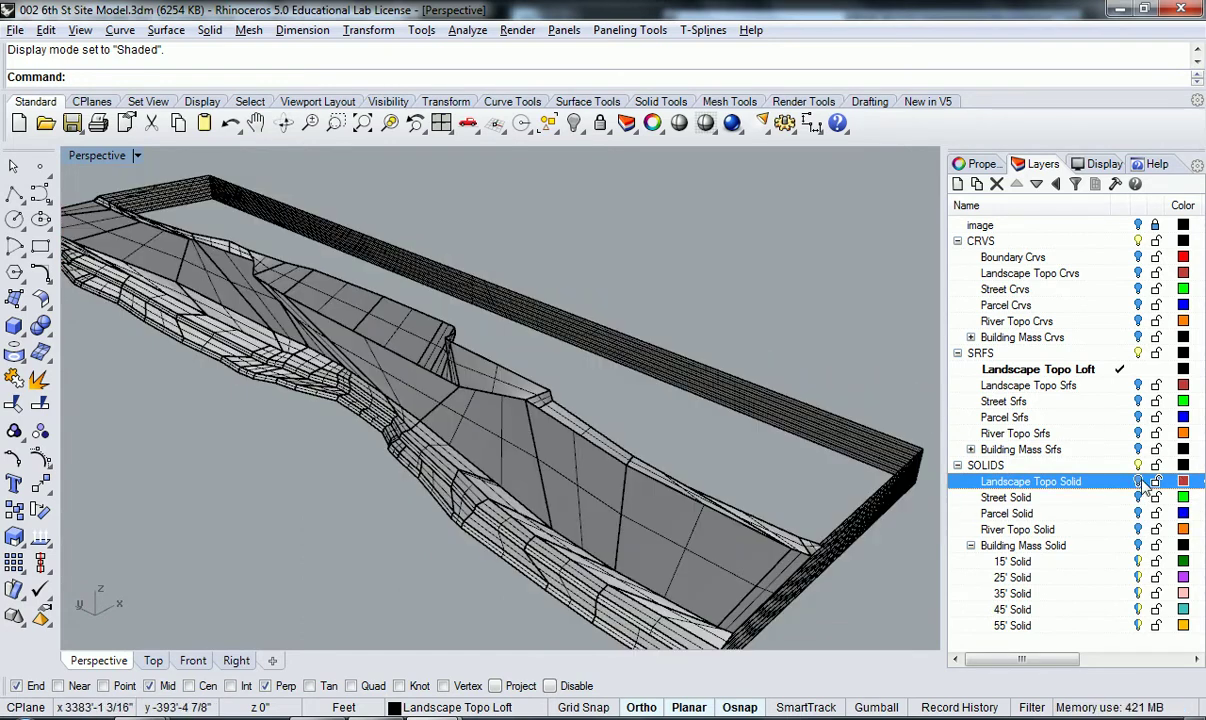
{"action": "left_click", "coordinate": [958, 465]}
{"action": "left_click", "coordinate": [1137, 273]}
Try a Normal-style loft, without simplifying, between the loft's uppermost contour curve and the two separate contour curves above it
{"action": "right_click_drag", "start_coordinate": [560, 480], "coordinate": [575, 398]}
{"action": "left_click", "coordinate": [570, 392]}
{"action": "left_click", "coordinate": [580, 388]}
{"action": "right_click_drag", "start_coordinate": [268, 332], "coordinate": [393, 396]}
{"action": "scroll", "coordinate": [263, 364], "scroll_direction": "down", "scroll_amount": 3}
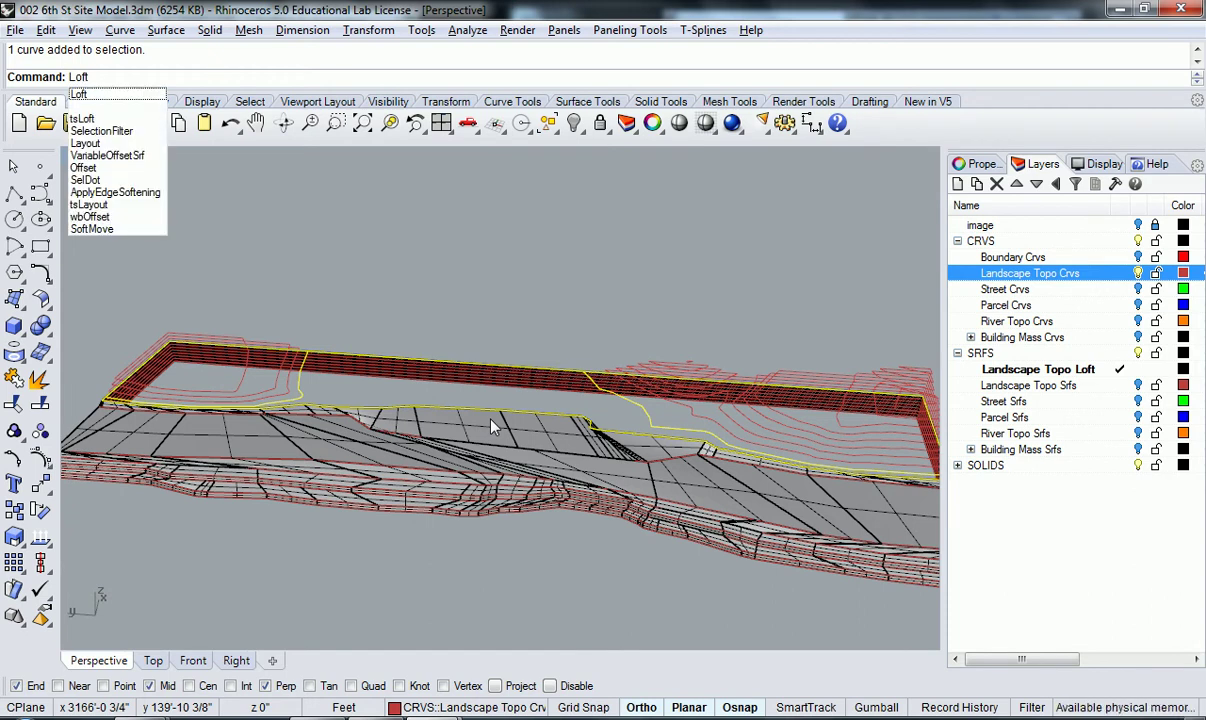
{"action": "key", "text": "Return"}
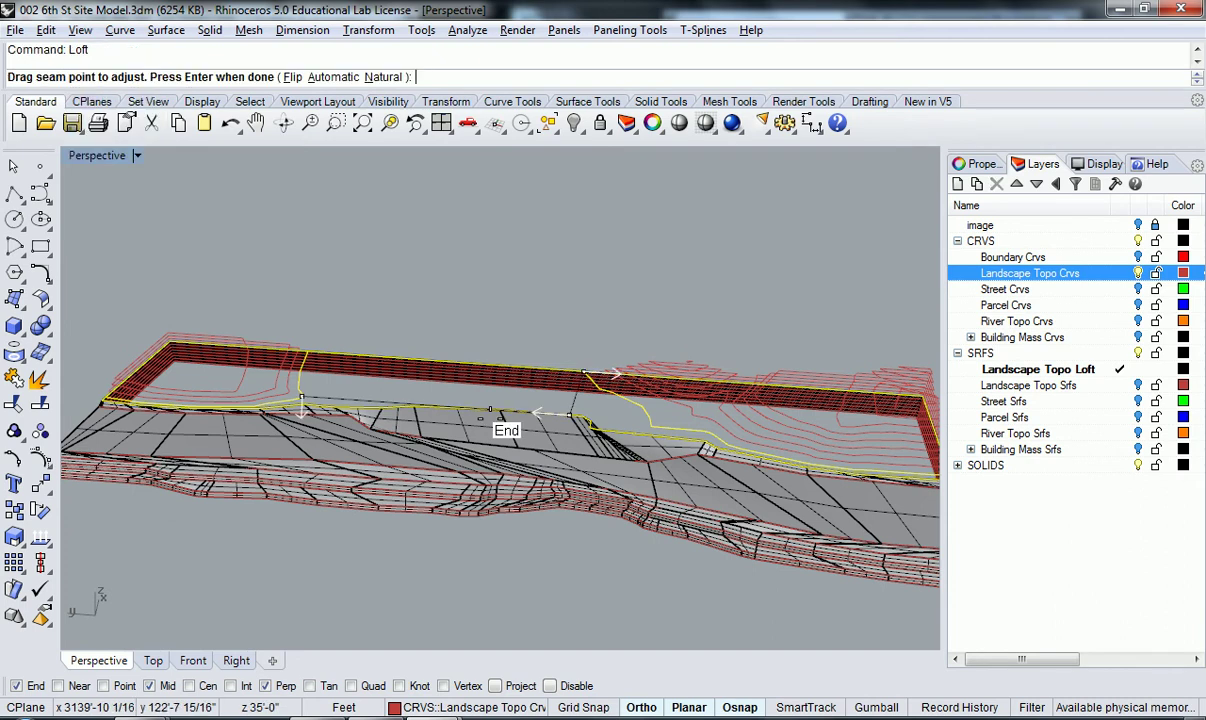
{"action": "scroll", "coordinate": [395, 392], "scroll_direction": "up", "scroll_amount": 2}
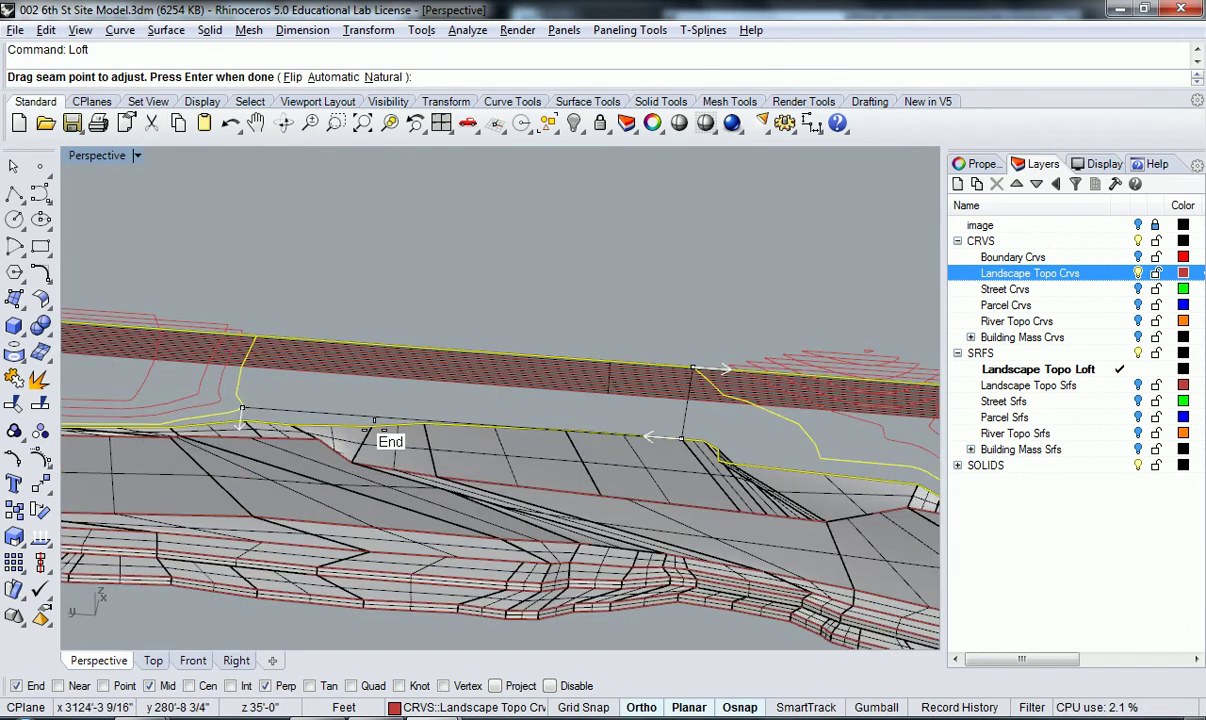
{"action": "key", "text": "Return"}
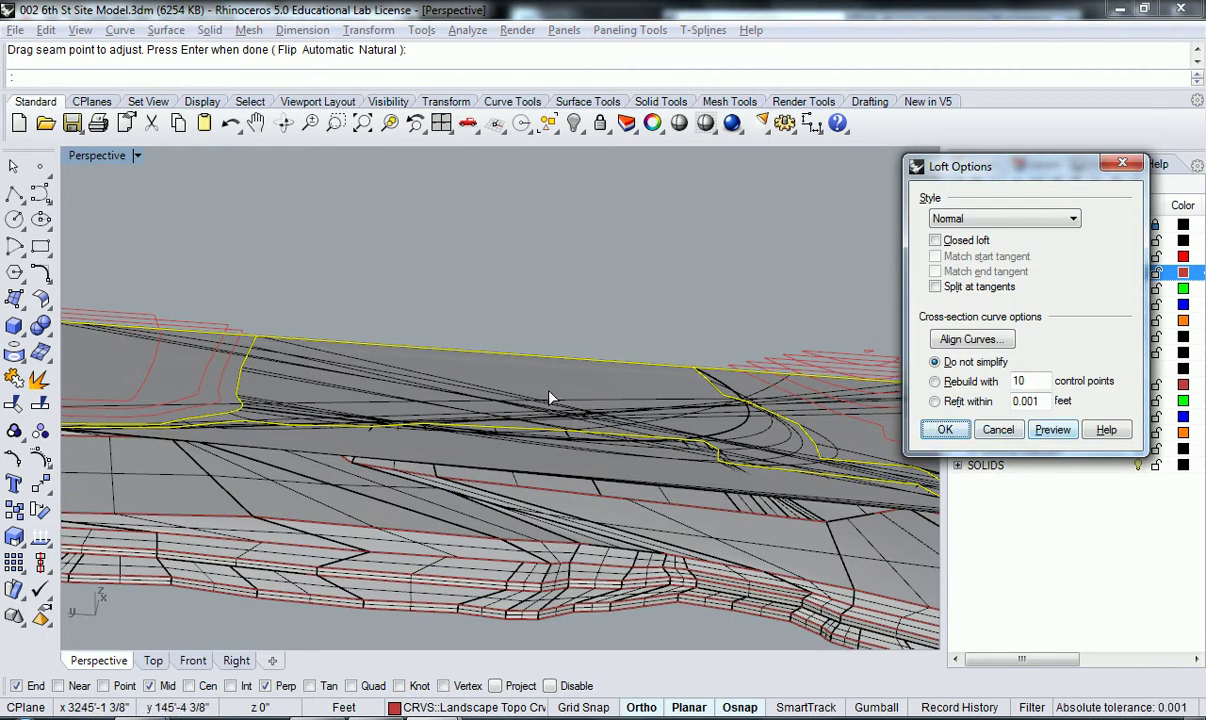
{"action": "left_click", "coordinate": [1053, 432]}
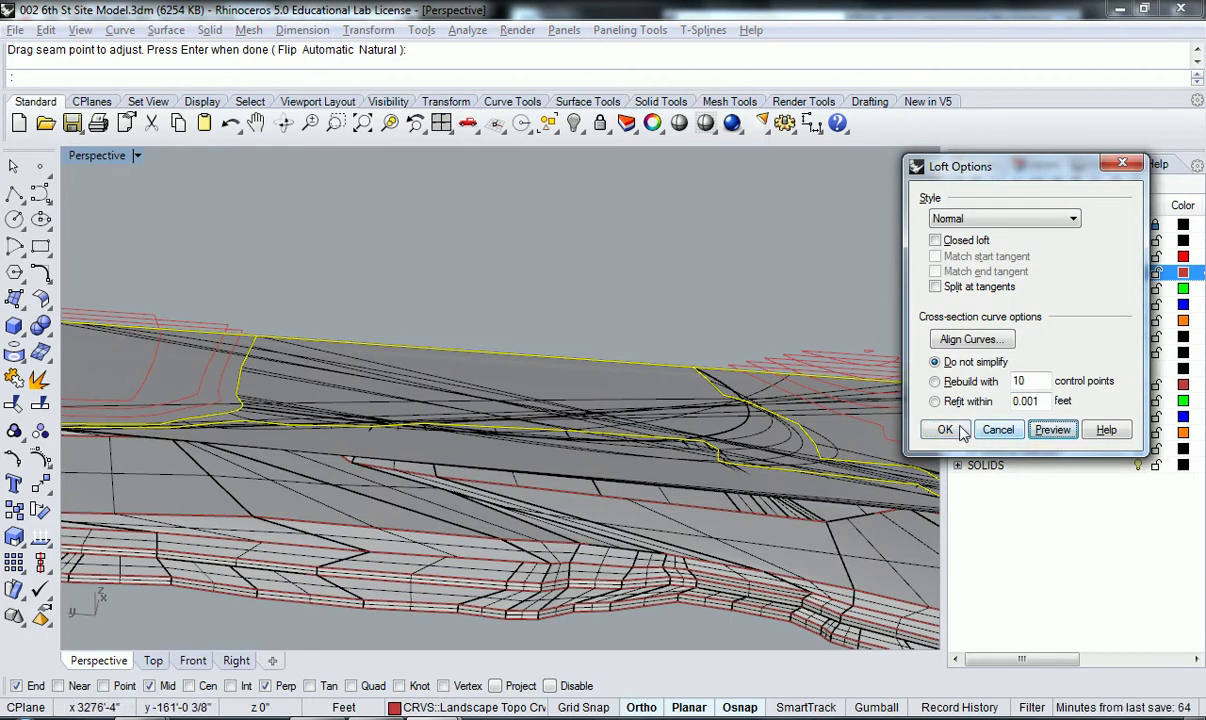
{"action": "key", "text": "Return"}
{"action": "scroll", "coordinate": [550, 409], "scroll_direction": "down", "scroll_amount": 5}
{"action": "scroll", "coordinate": [503, 387], "scroll_direction": "up", "scroll_amount": 5}
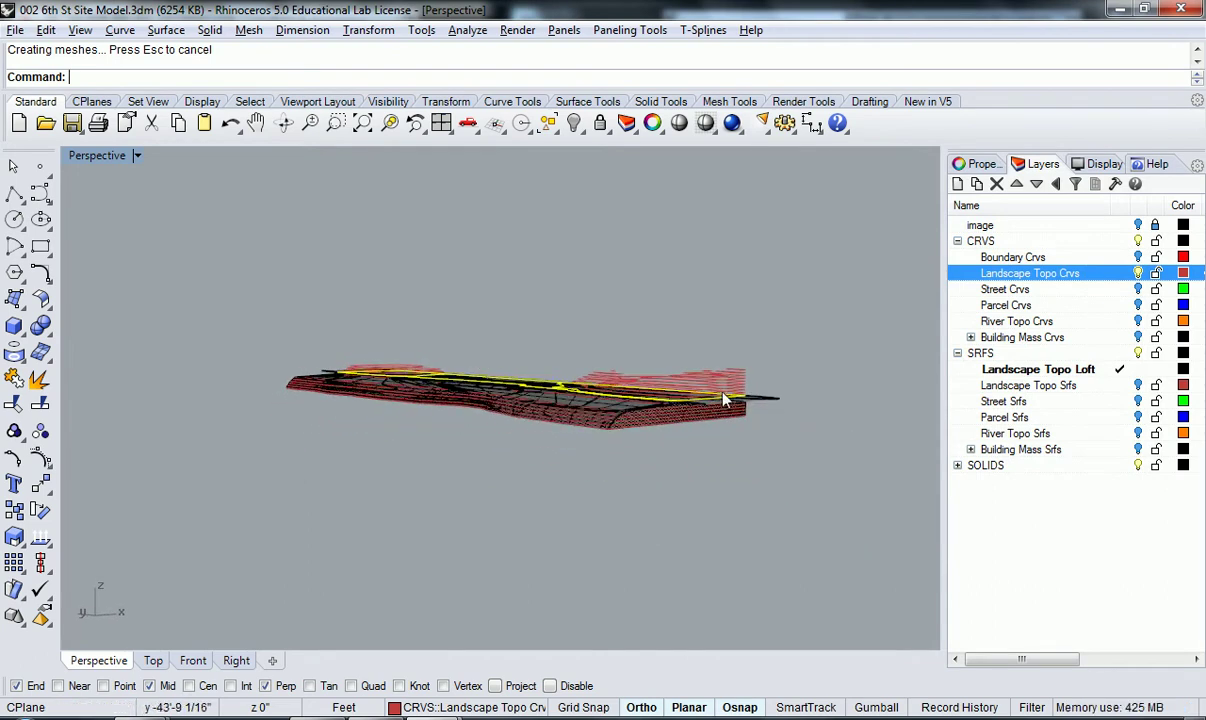
Undo the last loft and clear the selection
{"action": "key", "text": "ctrl+z"}
{"action": "right_click_drag", "start_coordinate": [292, 462], "coordinate": [400, 480]}
{"action": "scroll", "coordinate": [404, 486], "scroll_direction": "up", "scroll_amount": 3}
{"action": "key", "text": "Escape"}
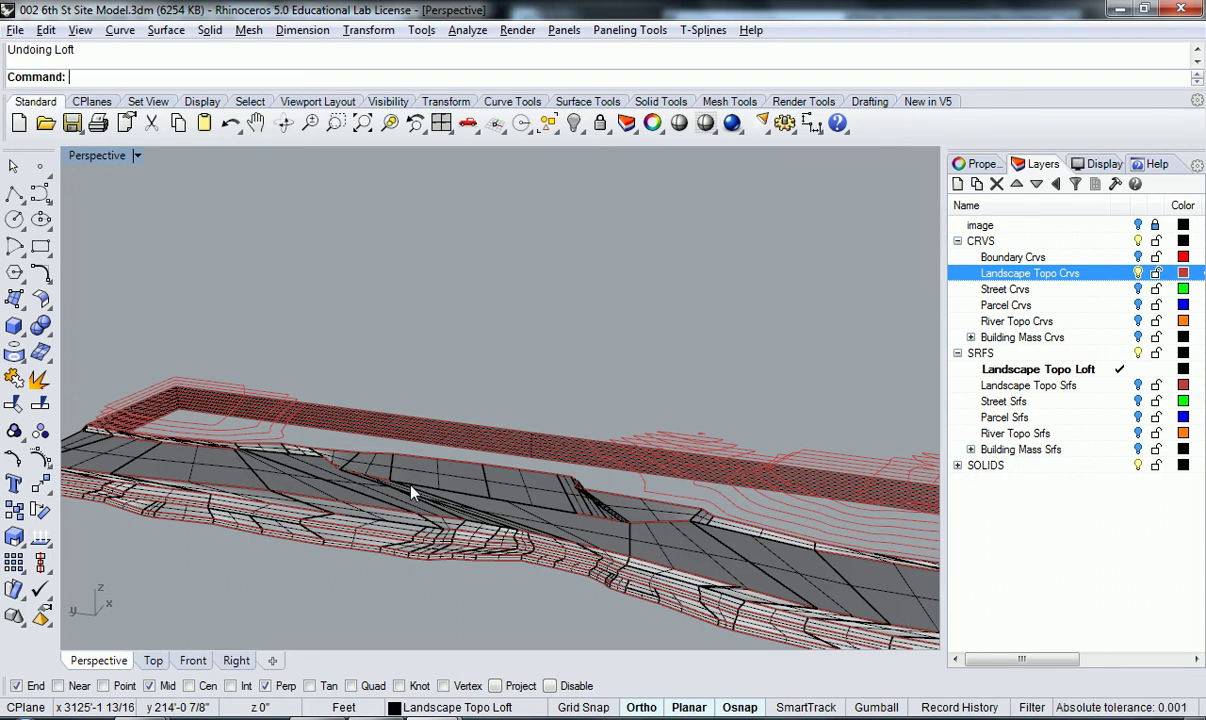
Patch the loft's uppermost contour curve and the two separate curves above it with 10 U and 10 V spans, point spacing 1 and stiffness 1
{"action": "right_click_drag", "start_coordinate": [447, 466], "coordinate": [660, 498]}
{"action": "left_click", "coordinate": [660, 498]}
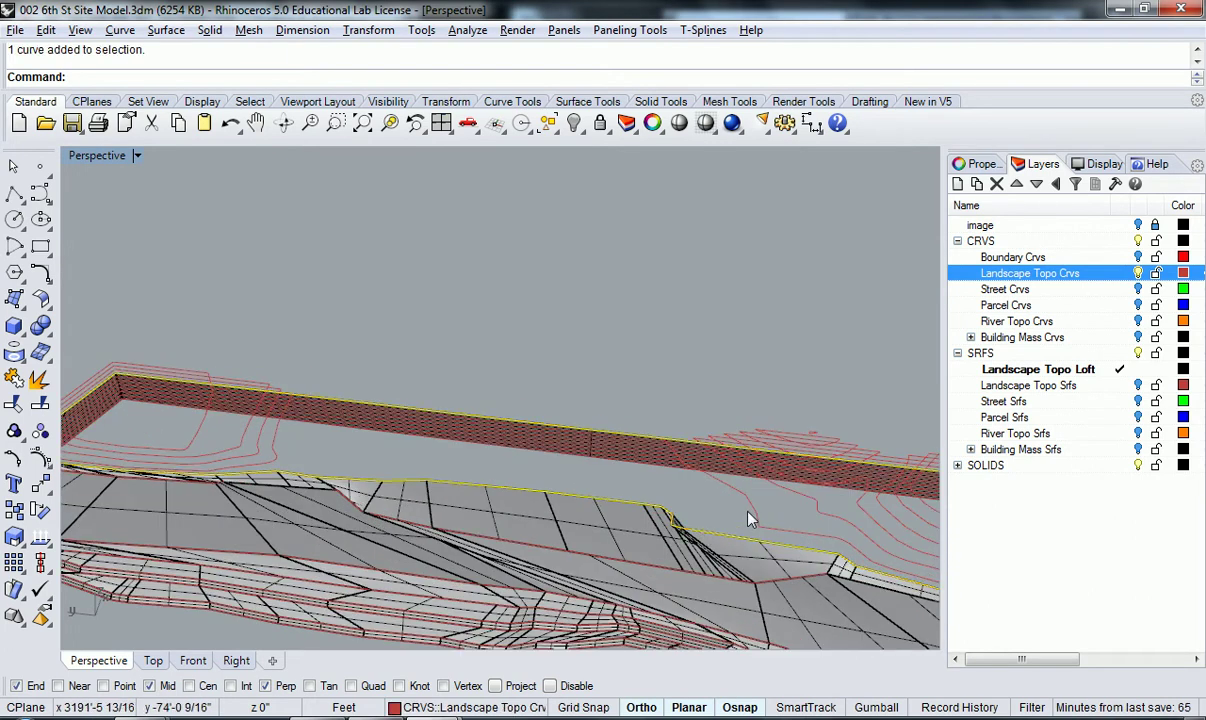
{"action": "left_click", "coordinate": [276, 465], "text": "shift"}
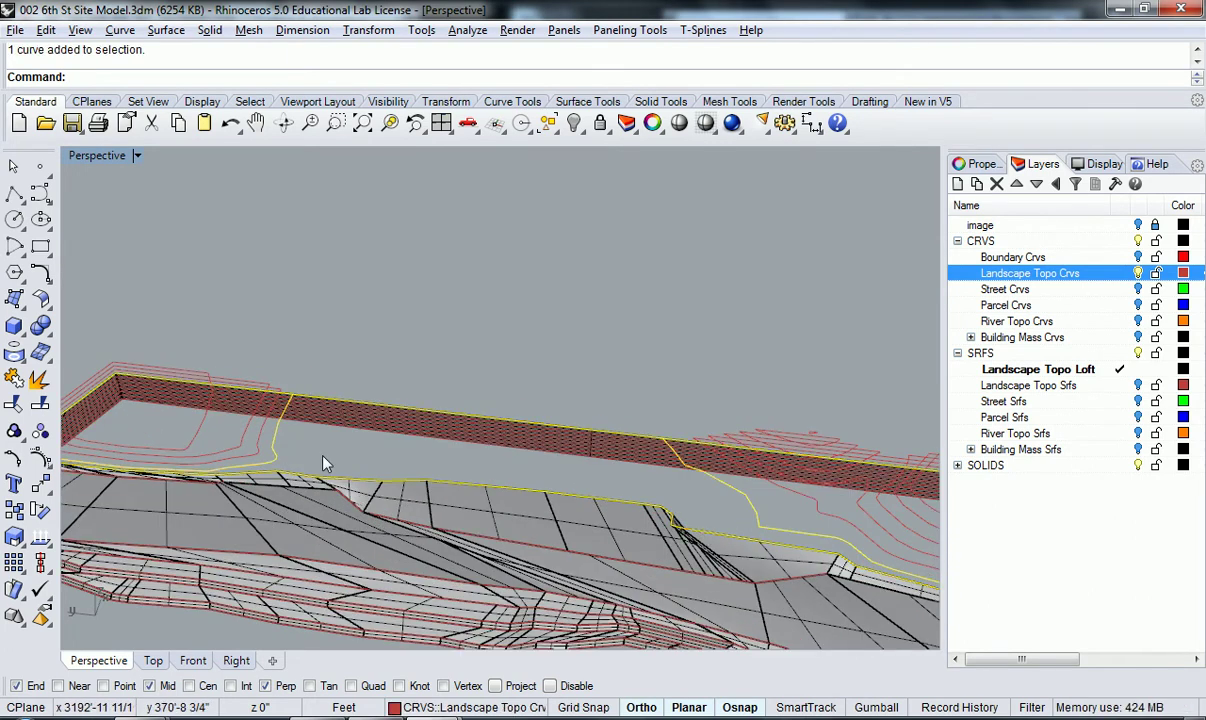
{"action": "type", "text": "Patch"}
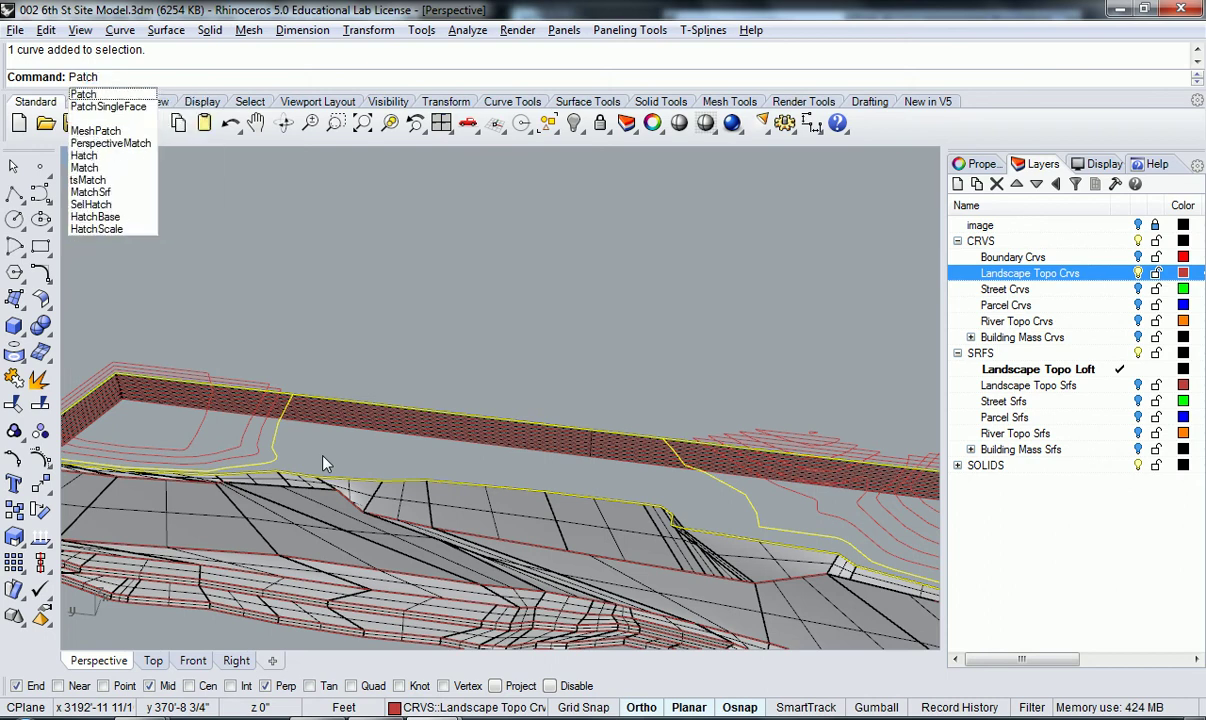
{"action": "key", "text": "Return"}
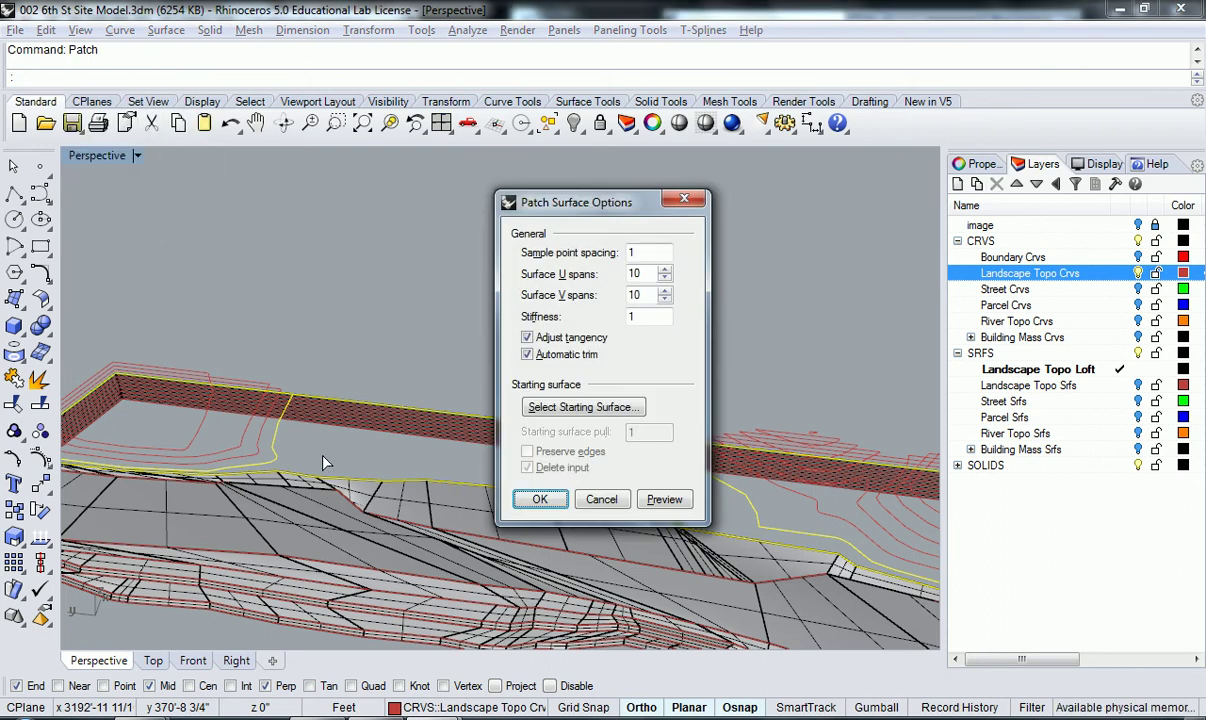
{"action": "left_click", "coordinate": [655, 500]}
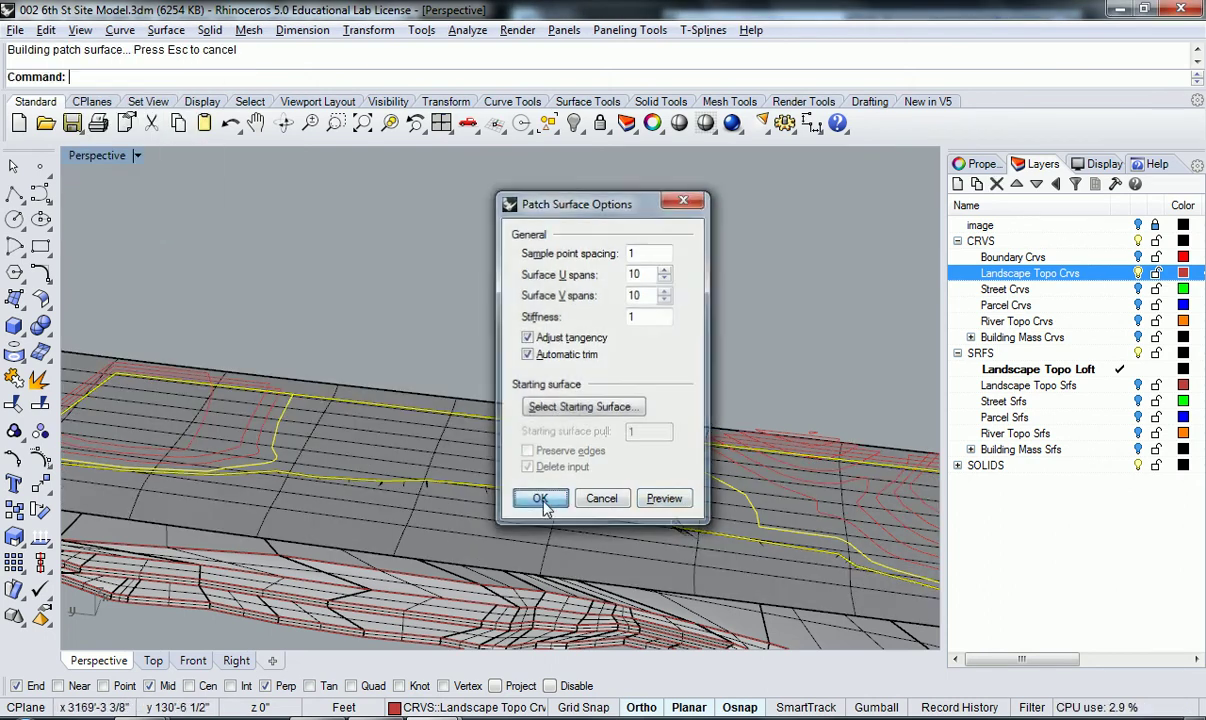
{"action": "left_click", "coordinate": [540, 499]}
Hide everything except the patch surface and the three contour curves it was built from
{"action": "right_click_drag", "start_coordinate": [443, 425], "coordinate": [638, 512]}
{"action": "left_click", "coordinate": [805, 577]}
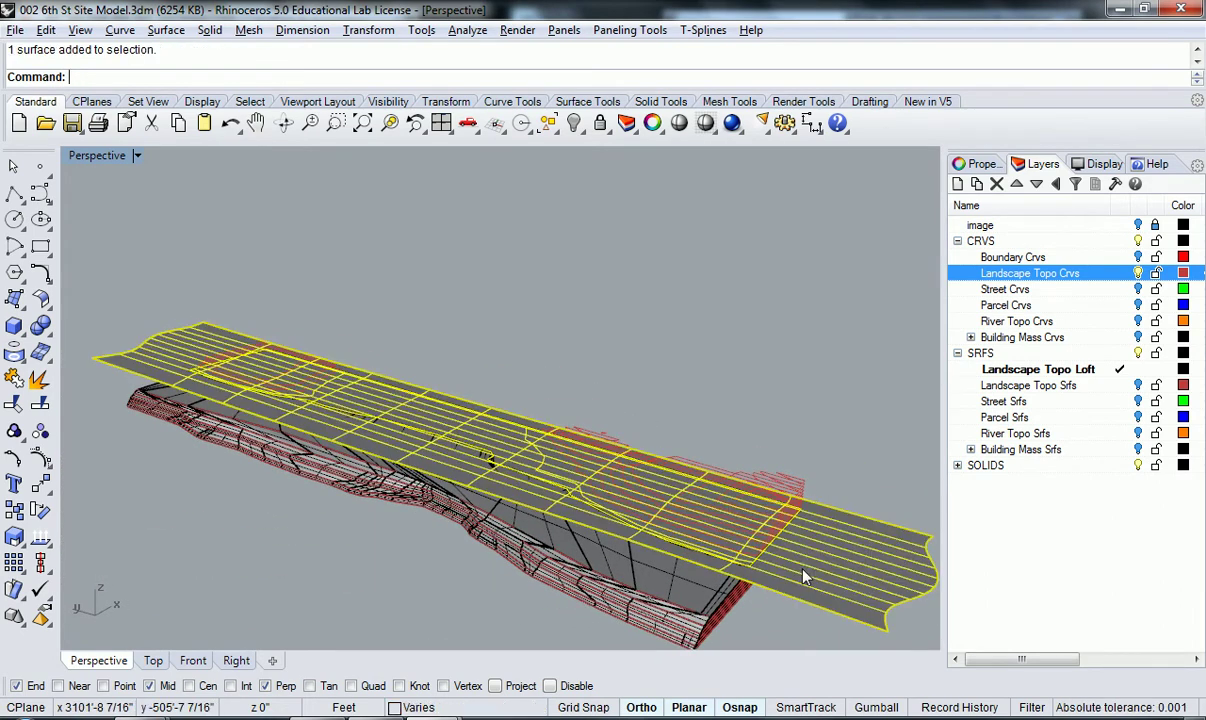
{"action": "type", "text": "Inver"}
{"action": "key", "text": "Return"}
{"action": "type", "text": "Hide"}
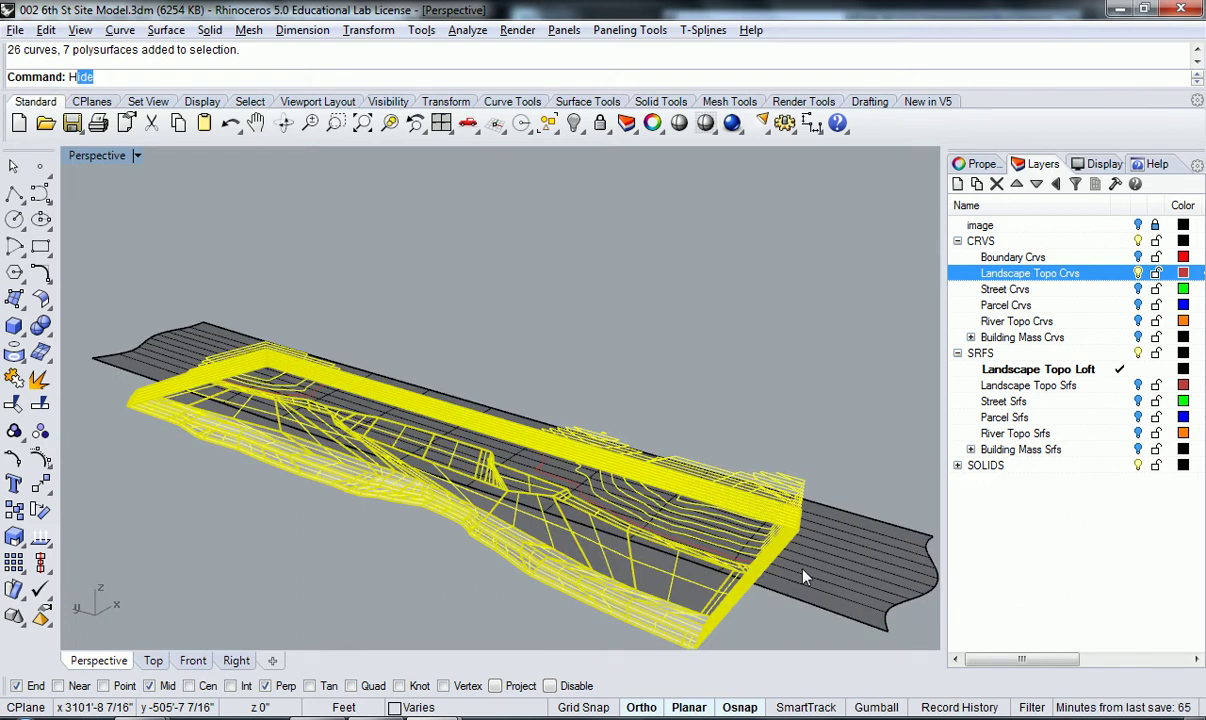
{"action": "key", "text": "Return"}
Split the patch surface with the three contour curves
{"action": "type", "text": "Spl"}
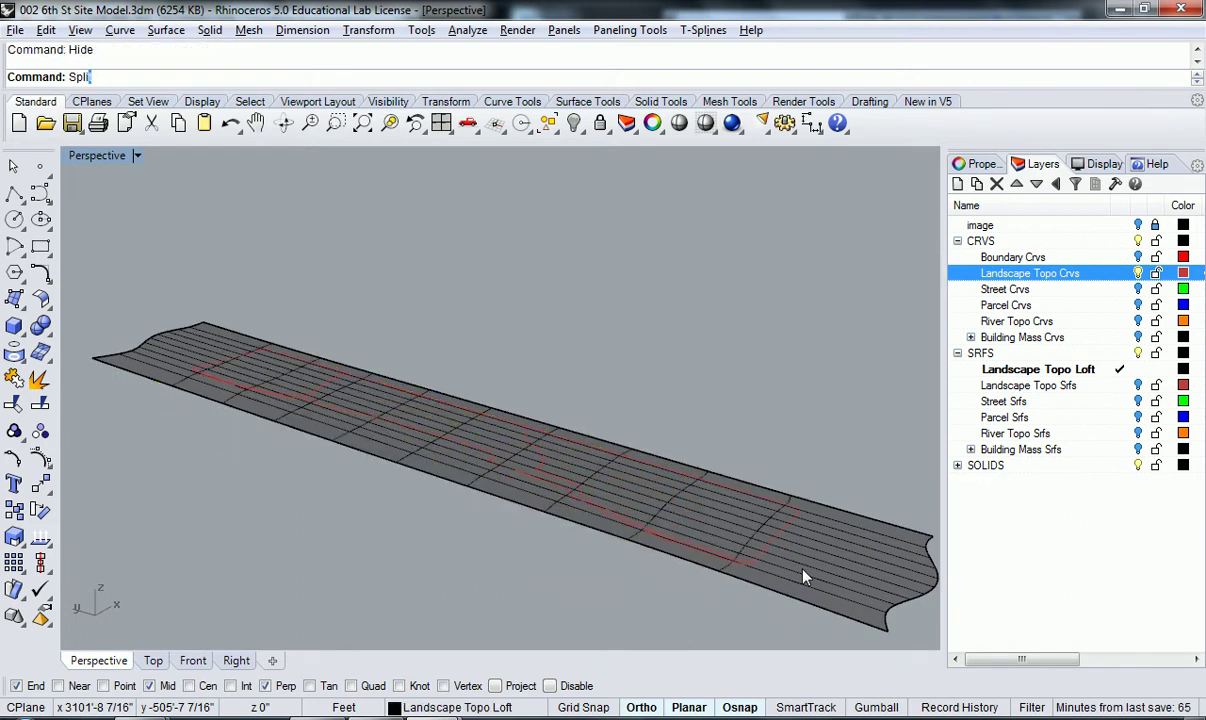
{"action": "type", "text": "it"}
{"action": "key", "text": "Return"}
{"action": "left_click", "coordinate": [802, 572]}
{"action": "right_click_drag", "start_coordinate": [622, 548], "coordinate": [851, 604]}
{"action": "key", "text": "Return"}
{"action": "left_click_drag", "start_coordinate": [861, 606], "coordinate": [316, 389]}
{"action": "key", "text": "Return"}
Delete the outer piece of the split patch and examine the remaining surface up close
{"action": "left_click", "coordinate": [548, 497]}
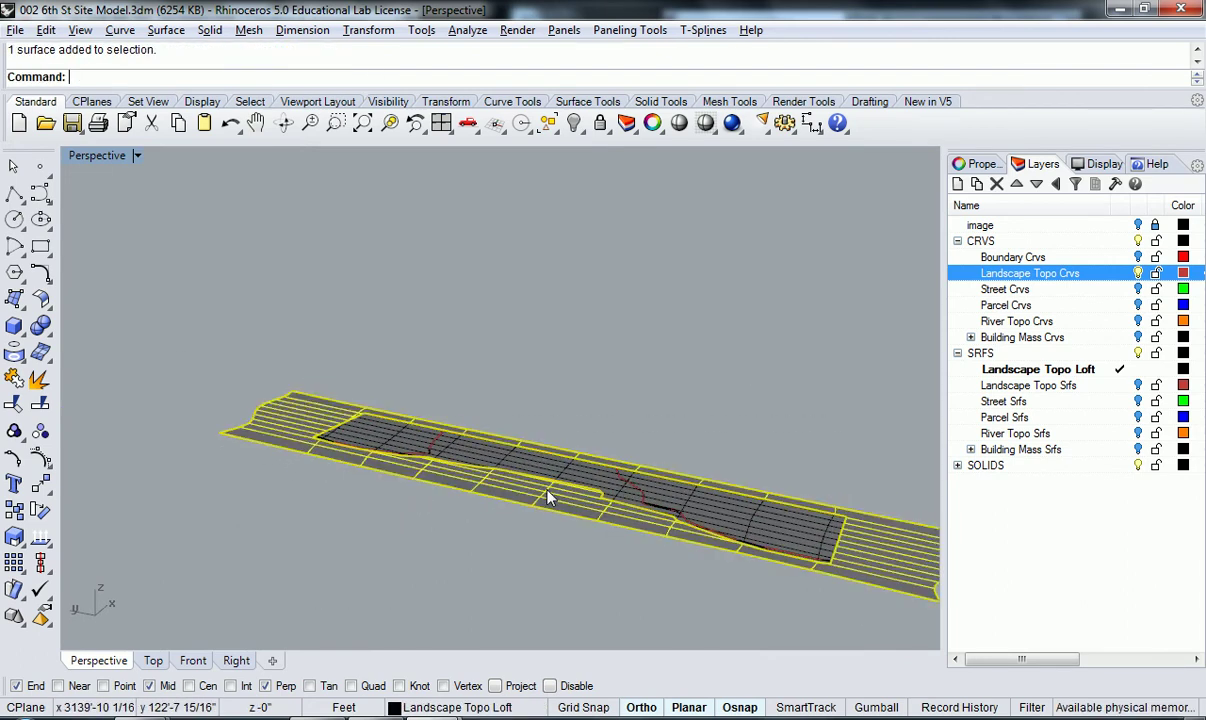
{"action": "key", "text": "Delete"}
{"action": "right_click_drag", "start_coordinate": [576, 502], "coordinate": [237, 482]}
{"action": "scroll", "coordinate": [331, 427], "scroll_direction": "up", "scroll_amount": 5}
Undo the deletion, the split, the hiding and the patch
{"action": "key", "text": "ctrl+z"}
{"action": "key", "text": "ctrl+z"}
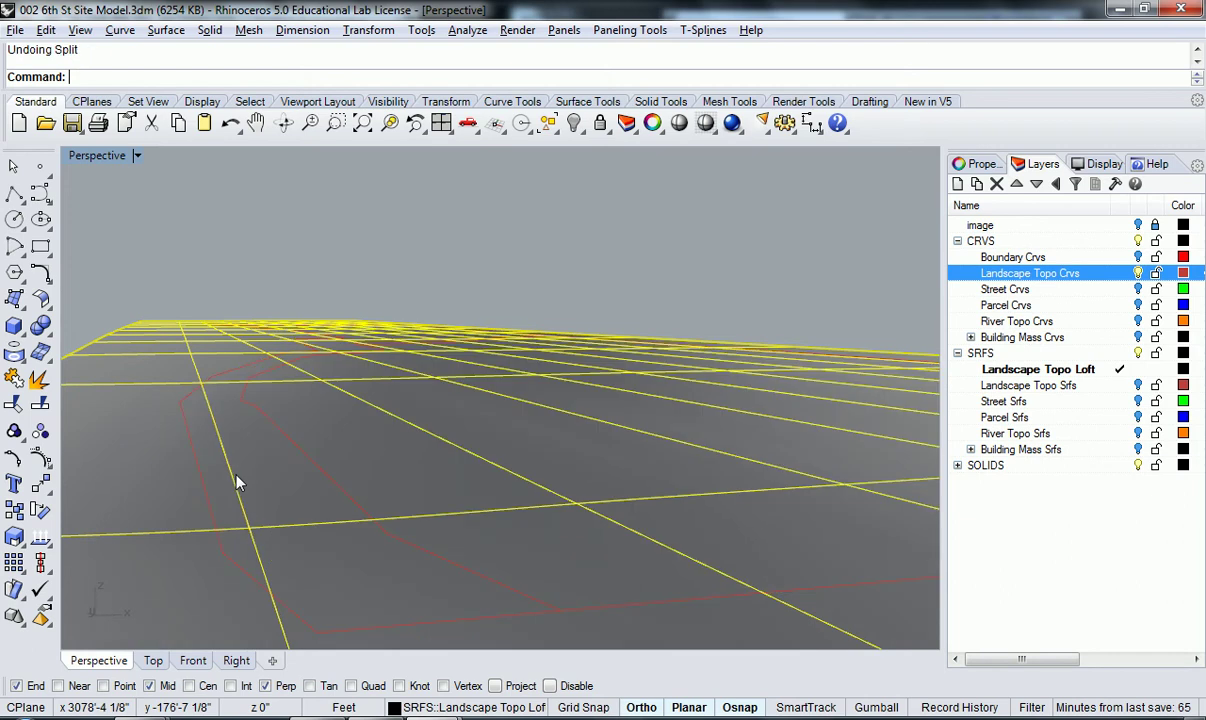
{"action": "key", "text": "ctrl+z"}
{"action": "scroll", "coordinate": [237, 482], "scroll_direction": "down", "scroll_amount": 5}
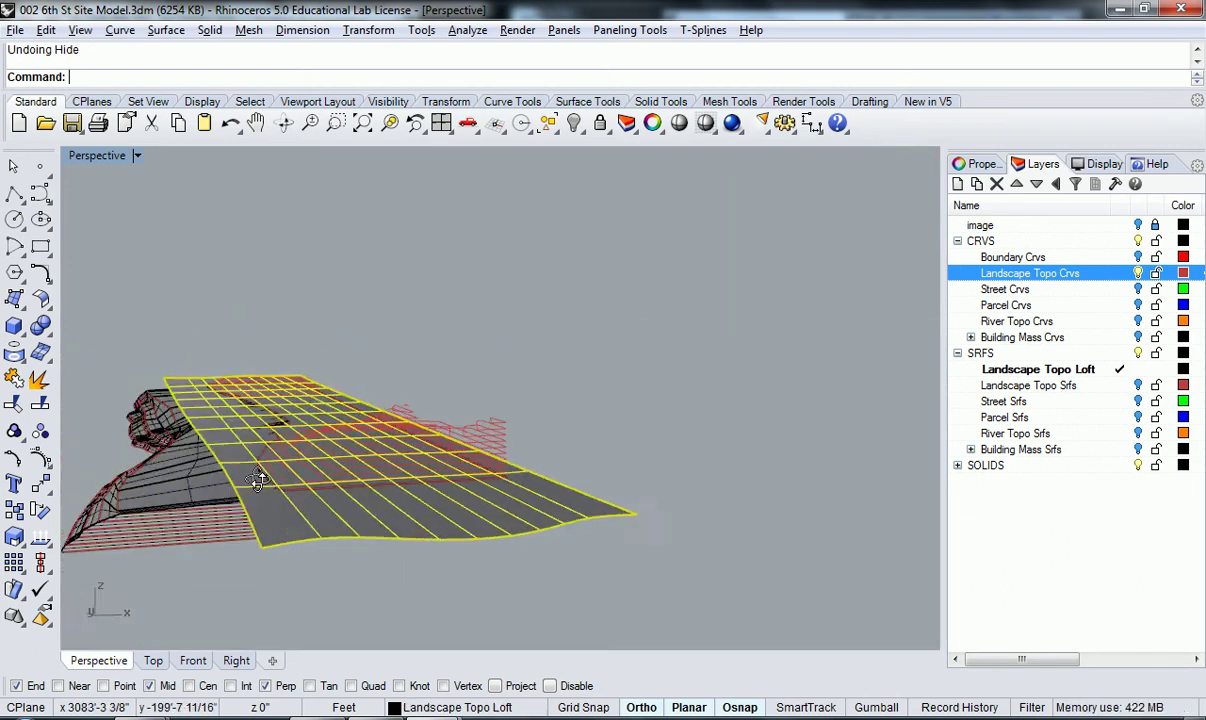
{"action": "key", "text": "ctrl+z"}
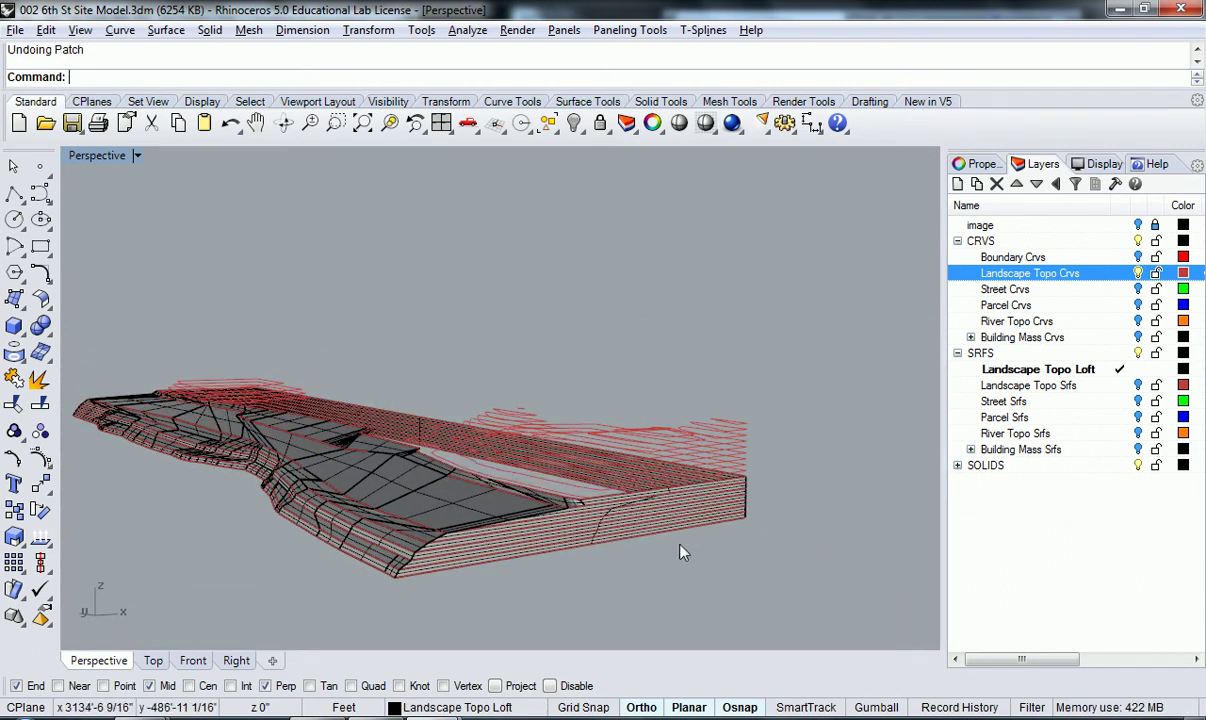
Hide everything except the loft's uppermost contour curve and the two separate contour curves above it
{"action": "right_click_drag", "start_coordinate": [588, 552], "coordinate": [617, 575]}
{"action": "scroll", "coordinate": [600, 560], "scroll_direction": "up", "scroll_amount": 4}
{"action": "left_click", "coordinate": [520, 510]}
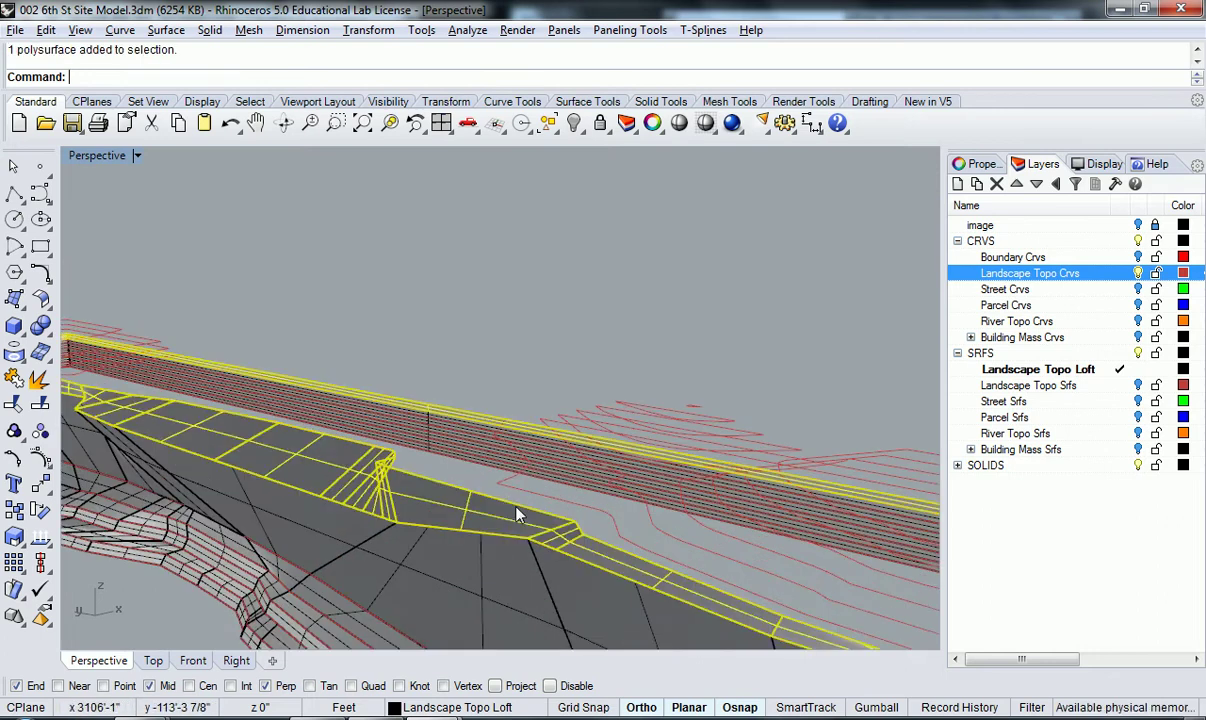
{"action": "key", "text": "Escape"}
{"action": "left_click", "coordinate": [457, 484]}
{"action": "left_click", "coordinate": [506, 530]}
{"action": "left_click", "coordinate": [514, 490], "text": "shift"}
{"action": "right_click_drag", "start_coordinate": [514, 494], "coordinate": [385, 485]}
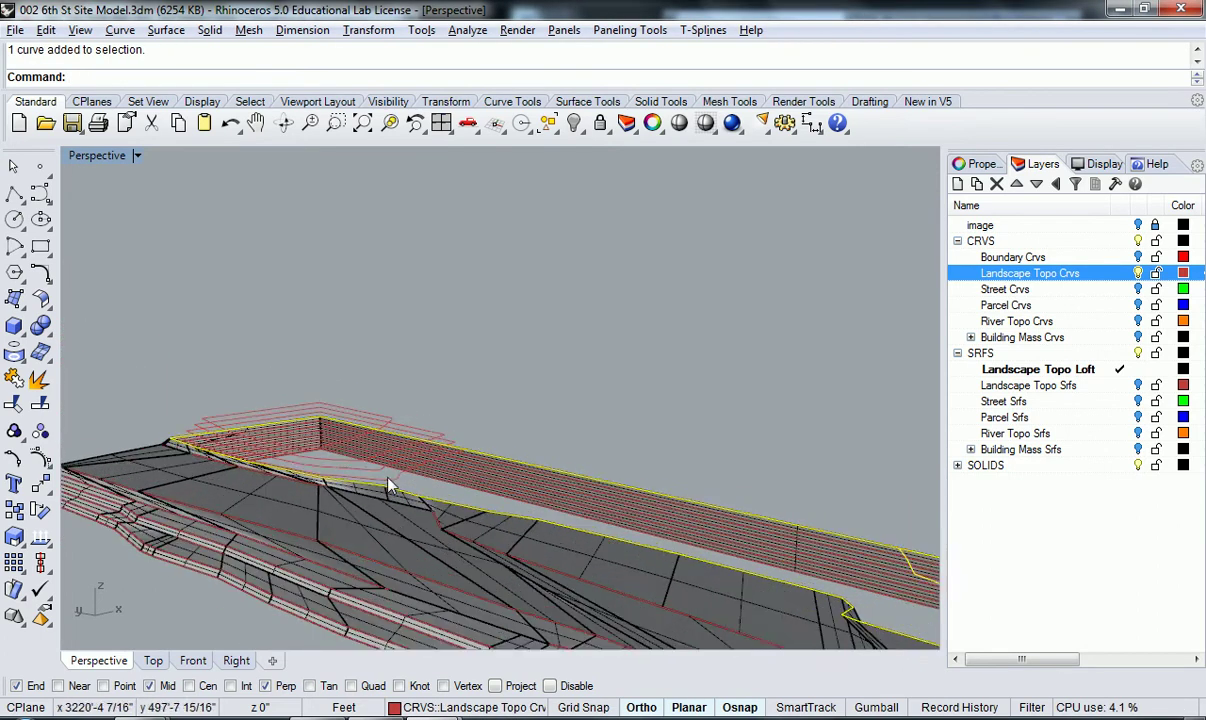
{"action": "key", "text": "ctrl+a"}
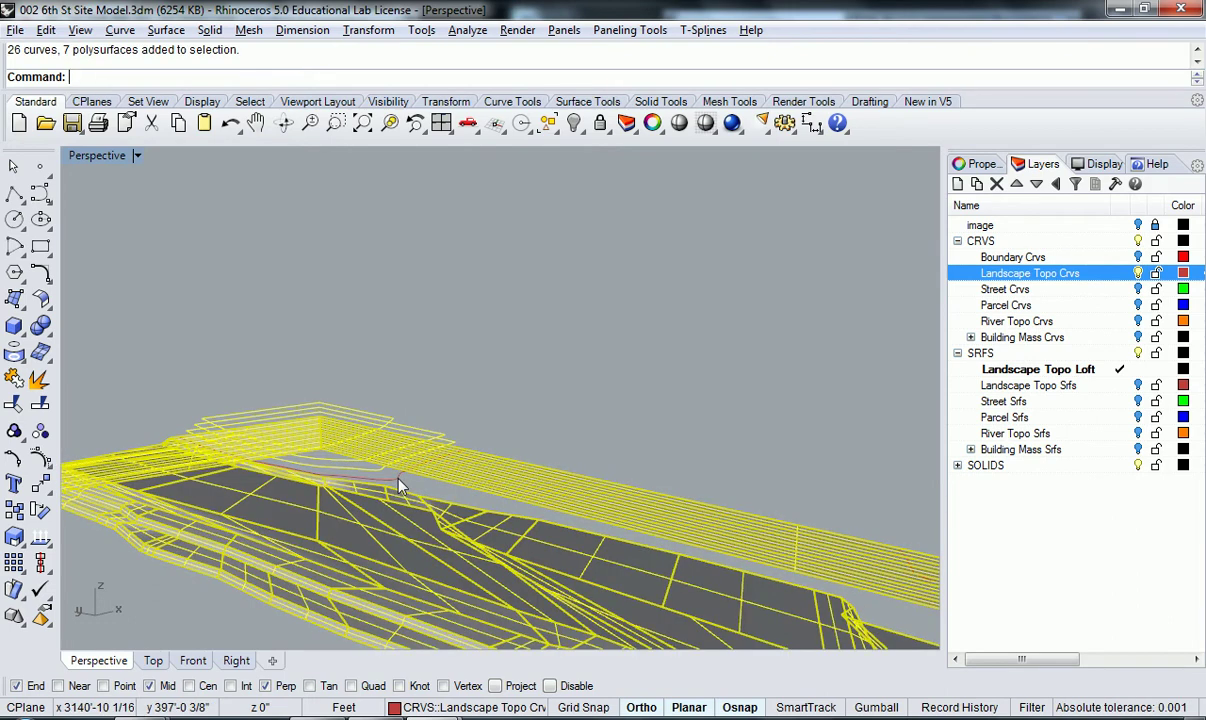
{"action": "type", "text": "jhid"}
{"action": "key", "text": "Return"}
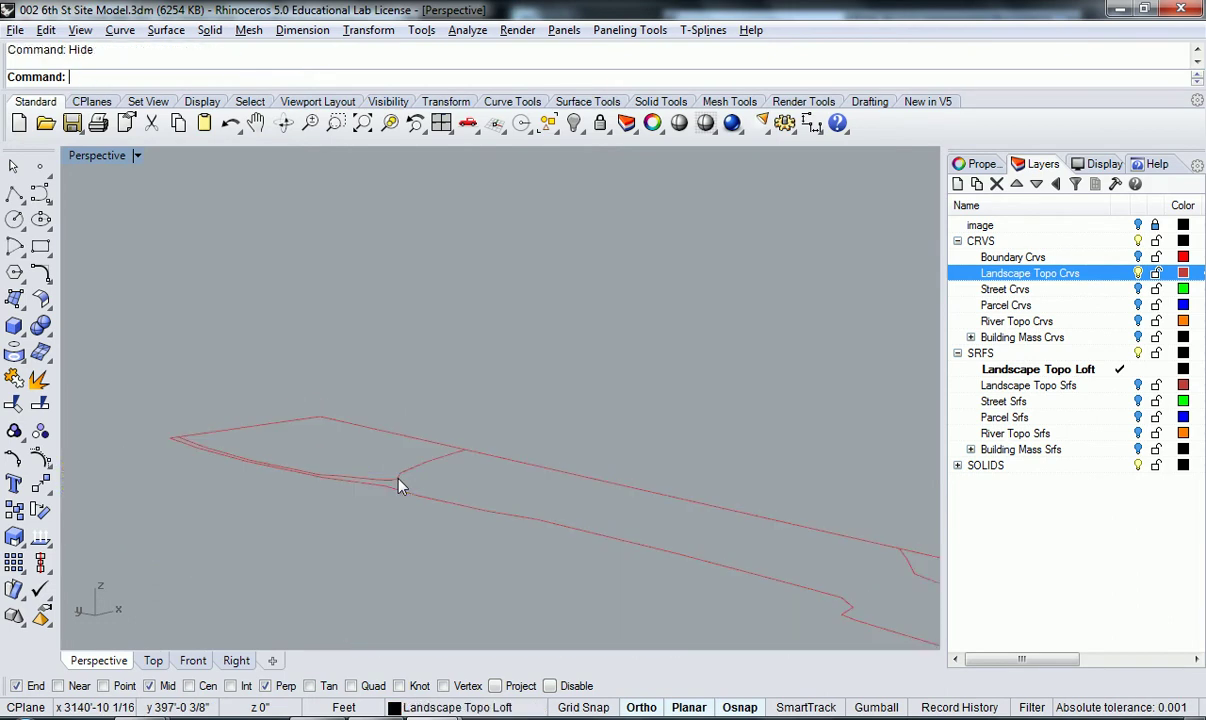
{"action": "right_click_drag", "start_coordinate": [414, 447], "coordinate": [645, 486]}
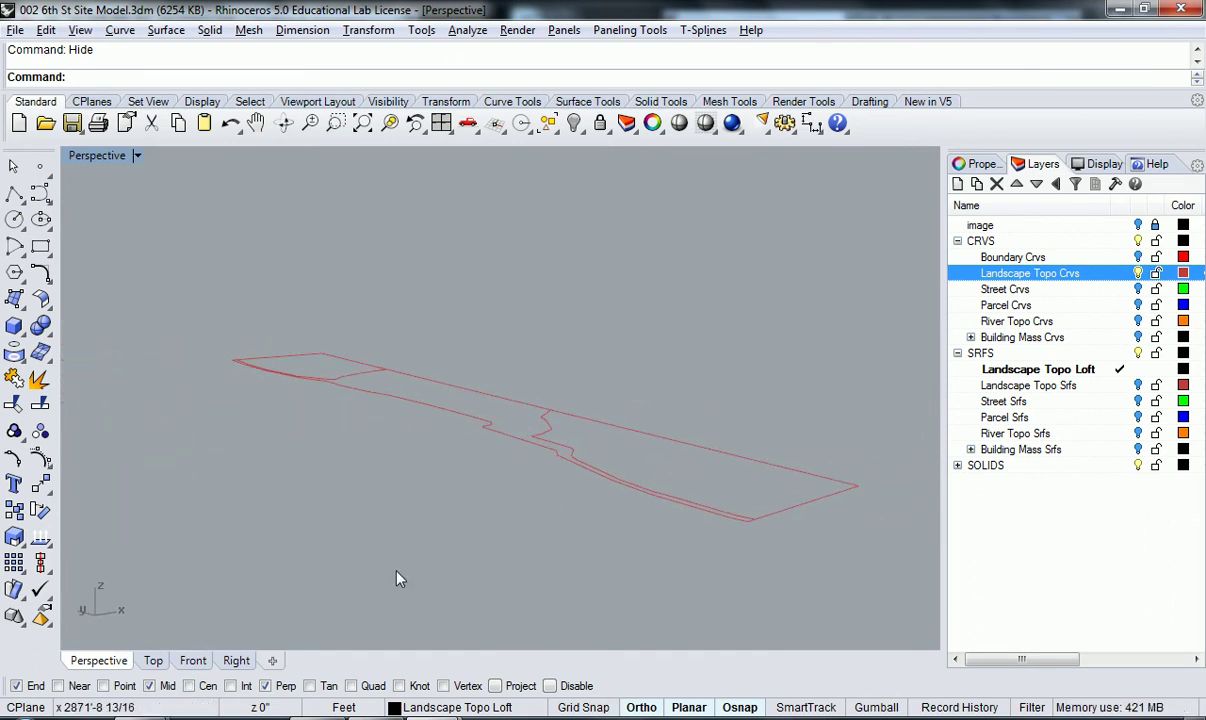
{"action": "key", "text": "alt+Tab"}
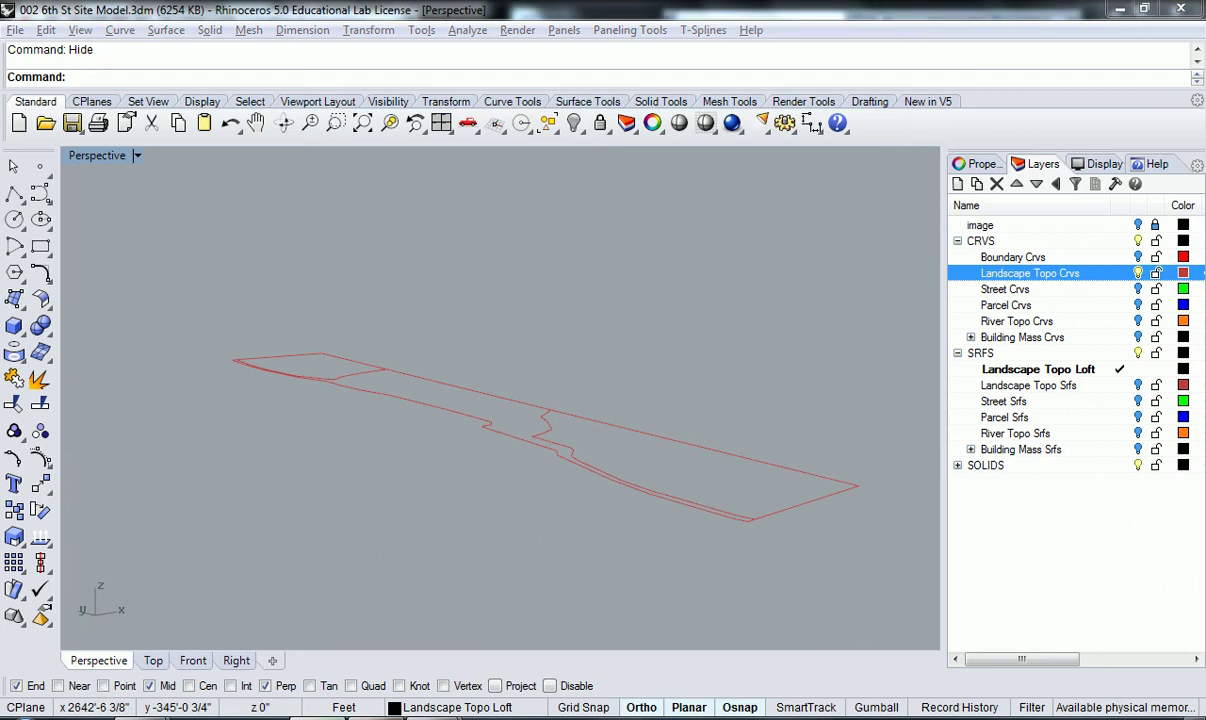
{"action": "key", "text": "Escape"}
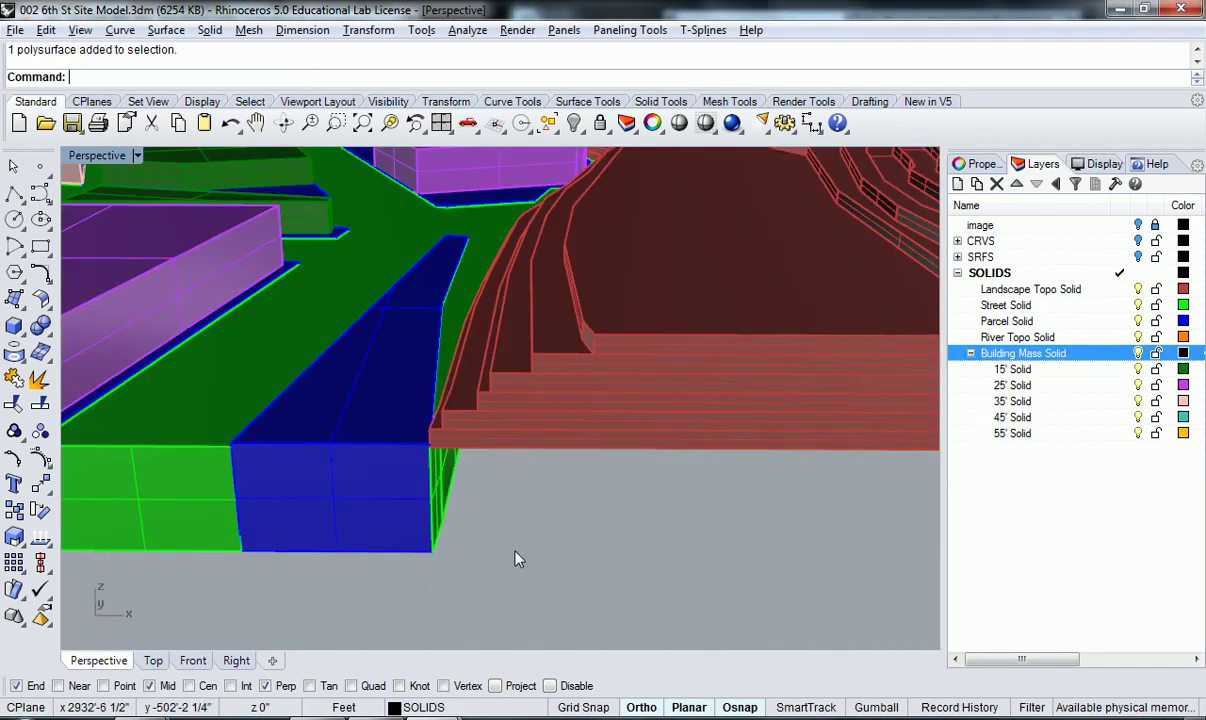
{"action": "right_click_drag", "start_coordinate": [512, 569], "coordinate": [615, 457]}
{"action": "scroll", "coordinate": [615, 457], "scroll_direction": "up", "scroll_amount": 3}
{"action": "left_click", "coordinate": [566, 438]}
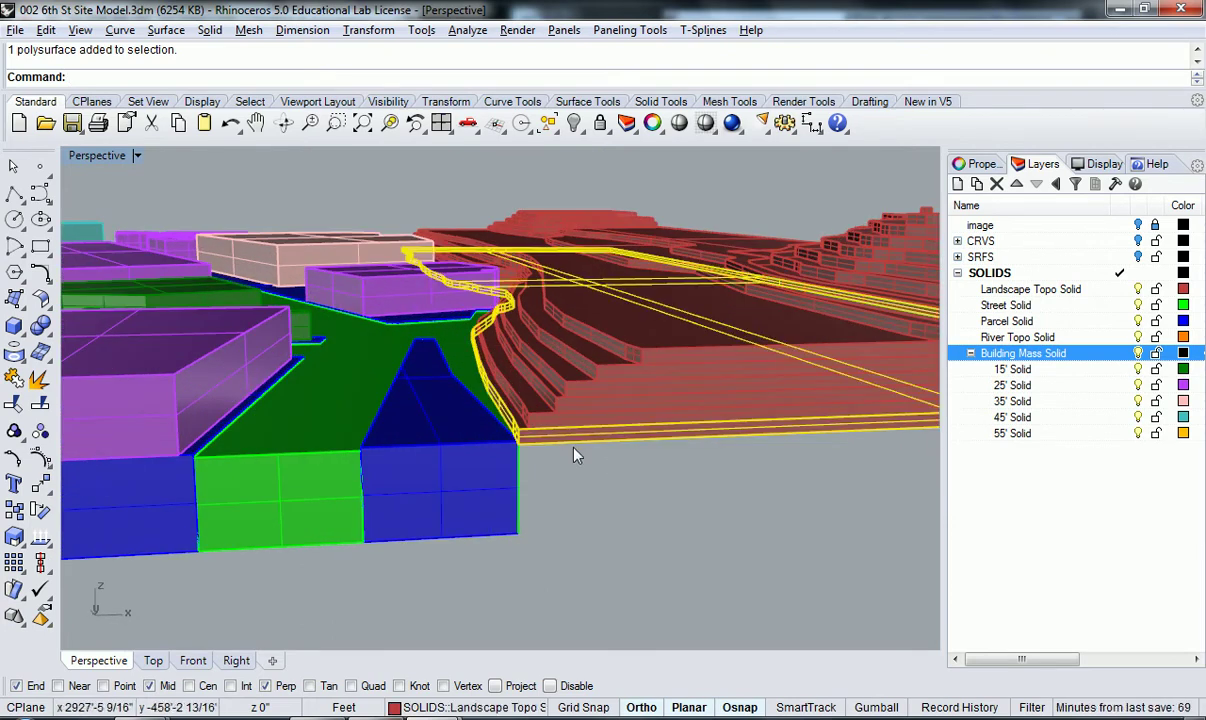
{"action": "scroll", "coordinate": [587, 471], "scroll_direction": "up", "scroll_amount": 5}
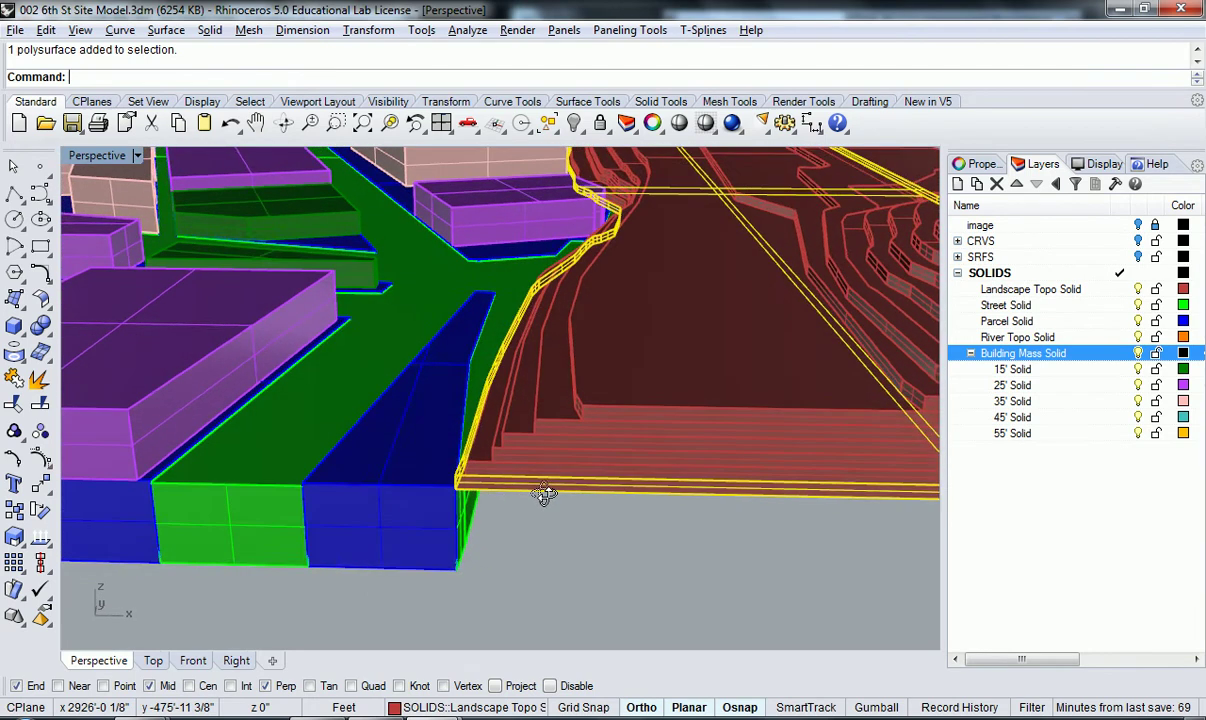
{"action": "right_click_drag", "start_coordinate": [550, 497], "coordinate": [562, 494]}
{"action": "type", "text": "le1D"}
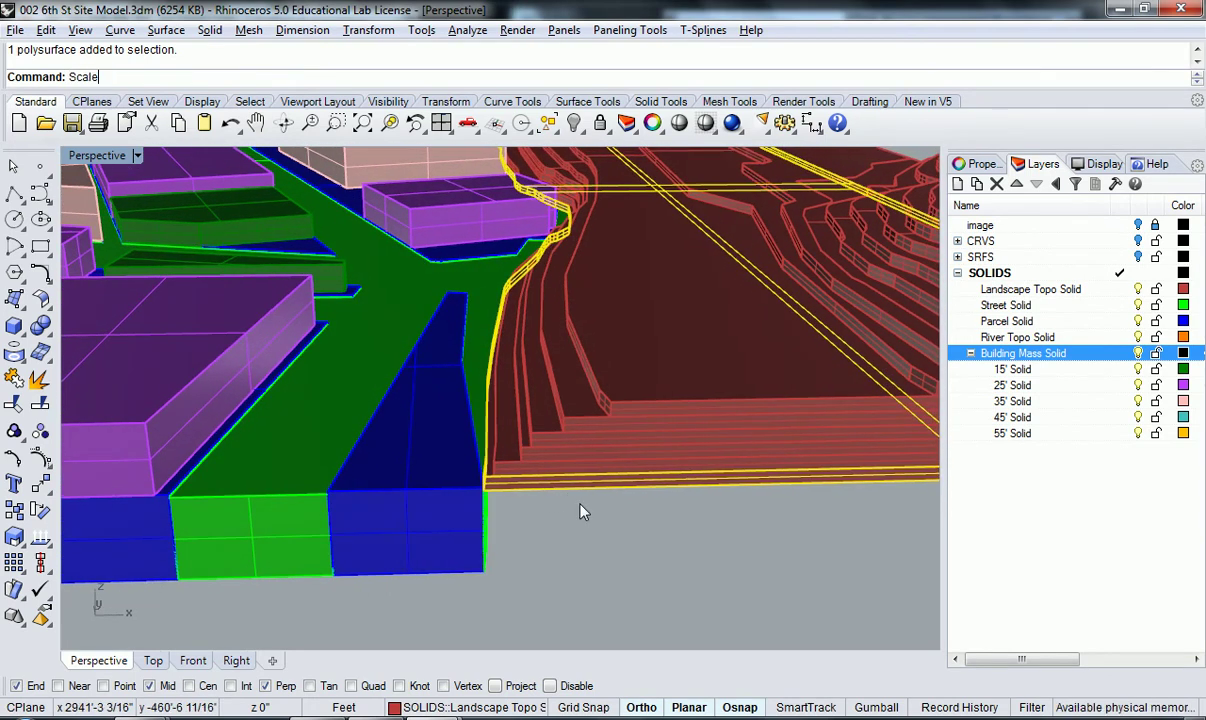
{"action": "key", "text": "Return"}
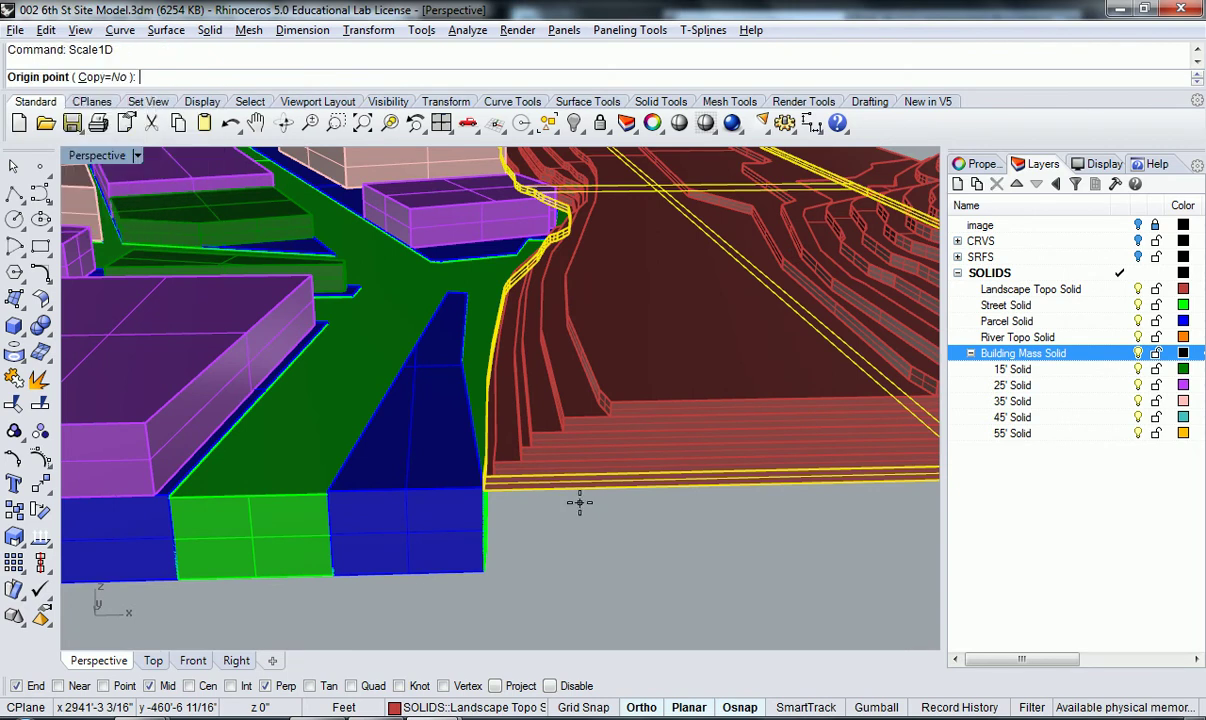
{"action": "scroll", "coordinate": [487, 495], "scroll_direction": "up", "scroll_amount": 3}
{"action": "right_click_drag", "start_coordinate": [487, 493], "coordinate": [571, 482]}
{"action": "scroll", "coordinate": [571, 482], "scroll_direction": "up", "scroll_amount": 5}
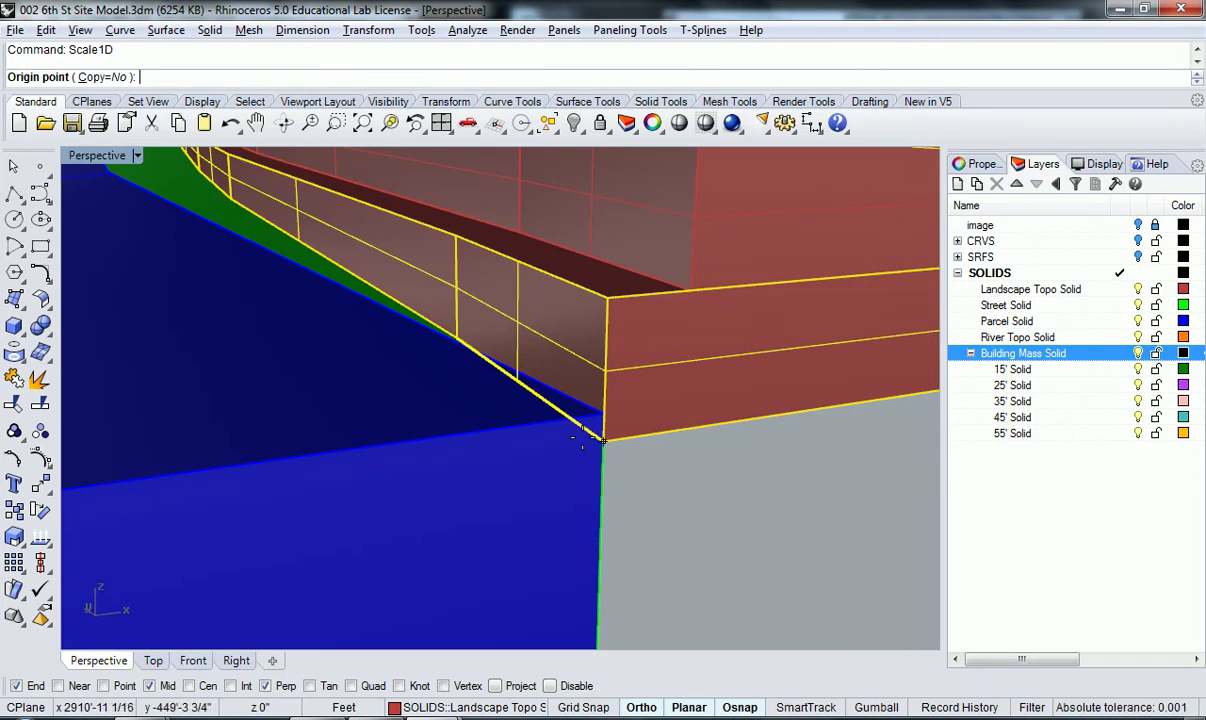
{"action": "scroll", "coordinate": [510, 427], "scroll_direction": "up", "scroll_amount": 5}
{"action": "right_click_drag", "start_coordinate": [494, 418], "coordinate": [498, 422]}
{"action": "key", "text": "Escape"}
{"action": "key", "text": "Escape"}
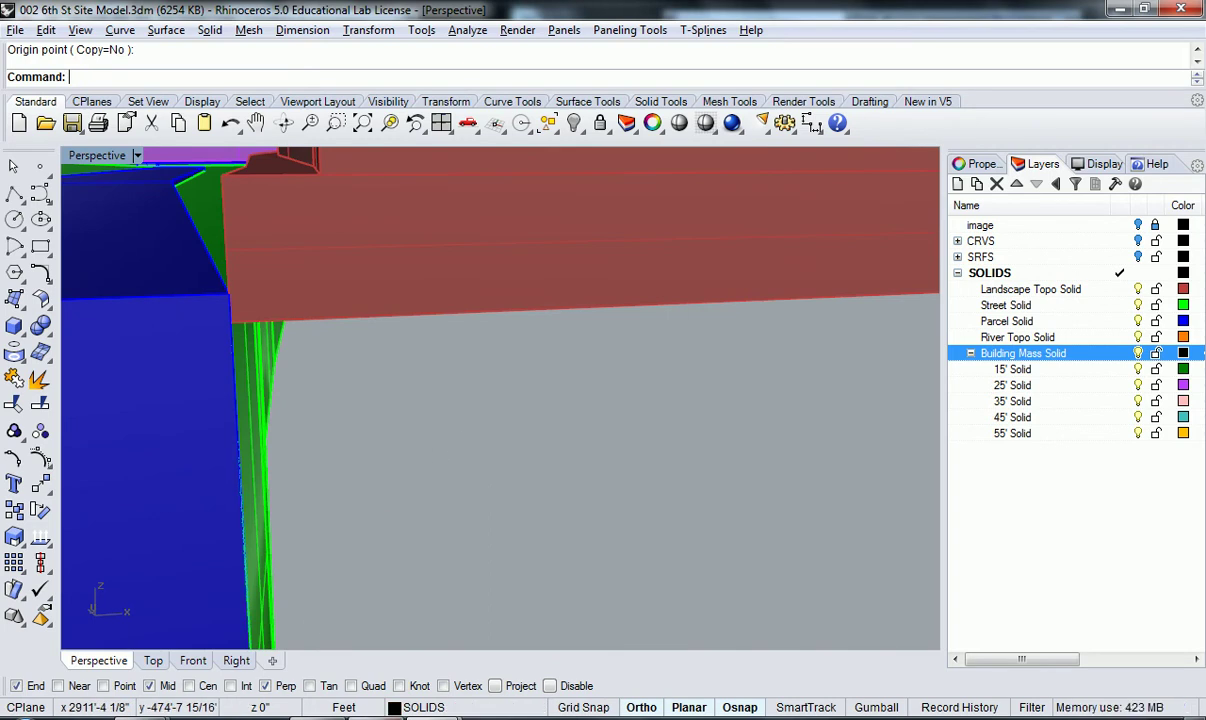
{"action": "key", "text": "alt+Tab"}
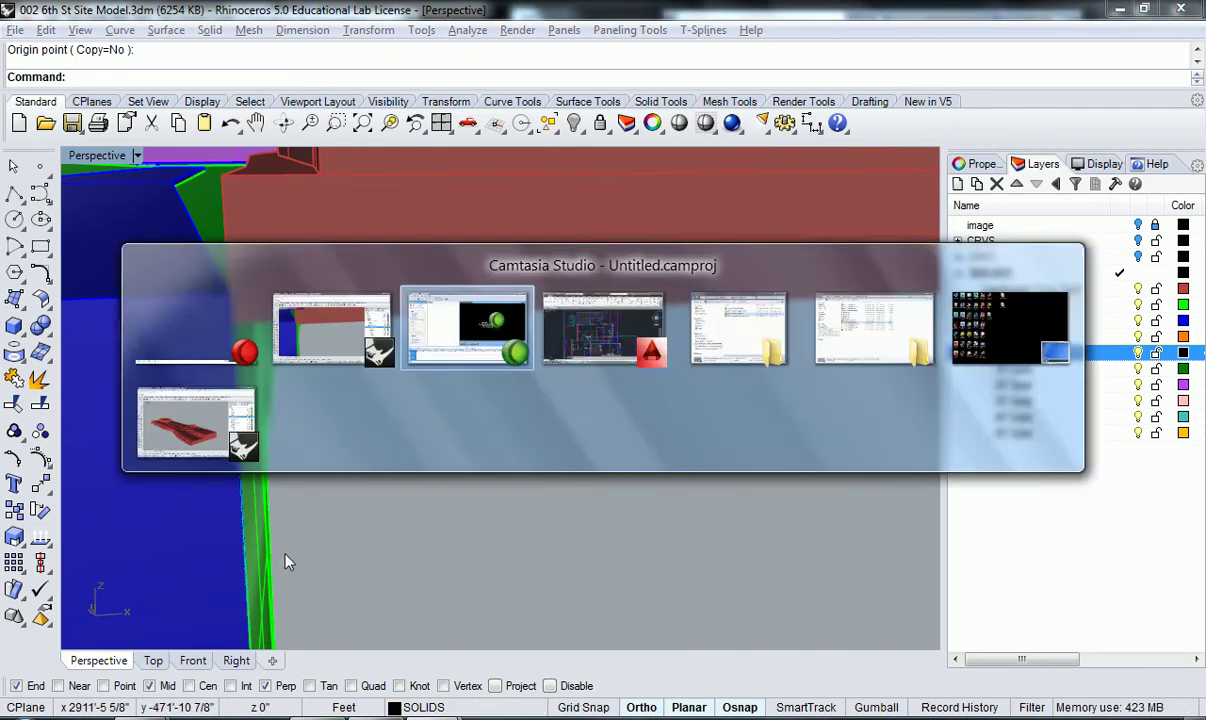
{"action": "left_click", "coordinate": [180, 330]}
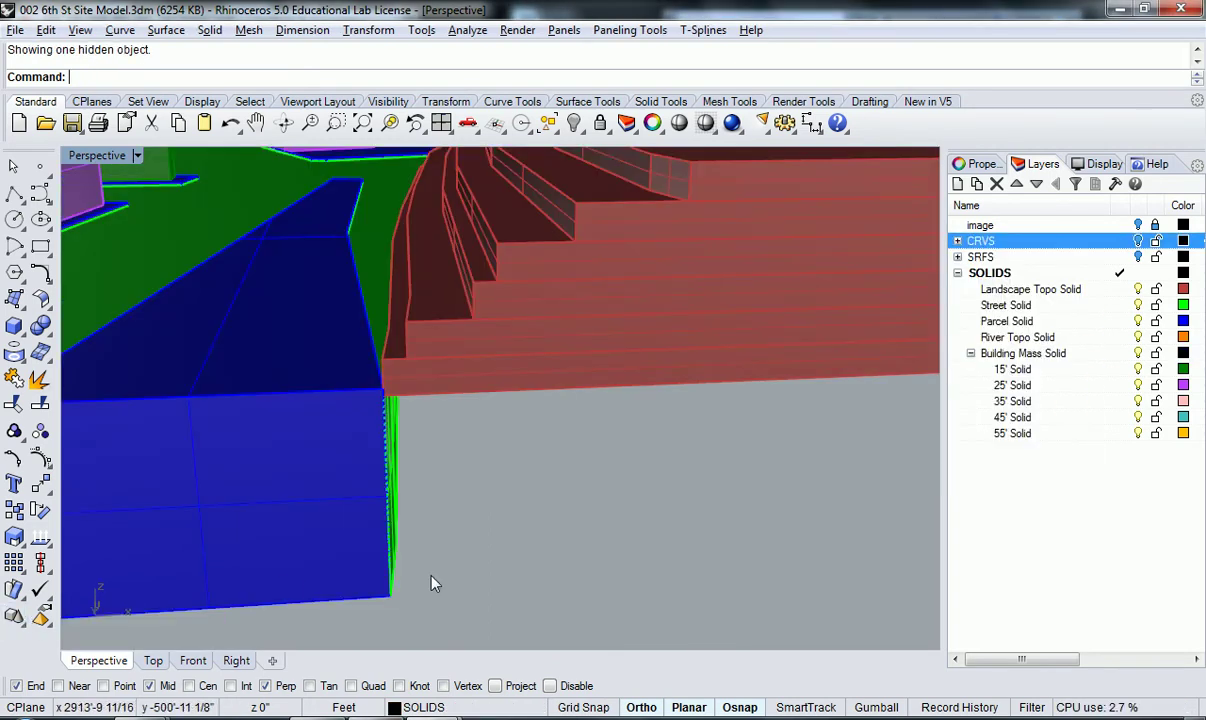
Stretch the lowest landscape topo solid vertically with Scale1D from its upper corner, extending its underside to the base of the adjoining parcel solid
{"action": "right_click_drag", "start_coordinate": [468, 487], "coordinate": [501, 405]}
{"action": "scroll", "coordinate": [501, 405], "scroll_direction": "up", "scroll_amount": 3}
{"action": "left_click", "coordinate": [475, 408]}
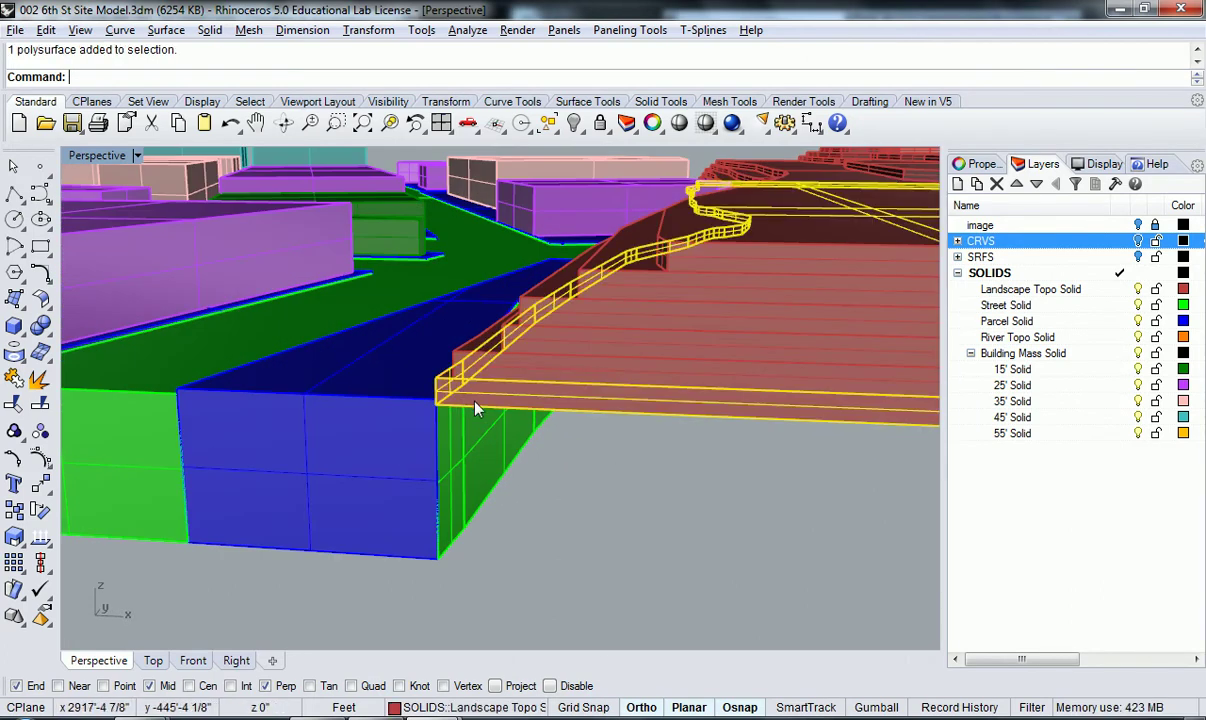
{"action": "type", "text": "Scale1D"}
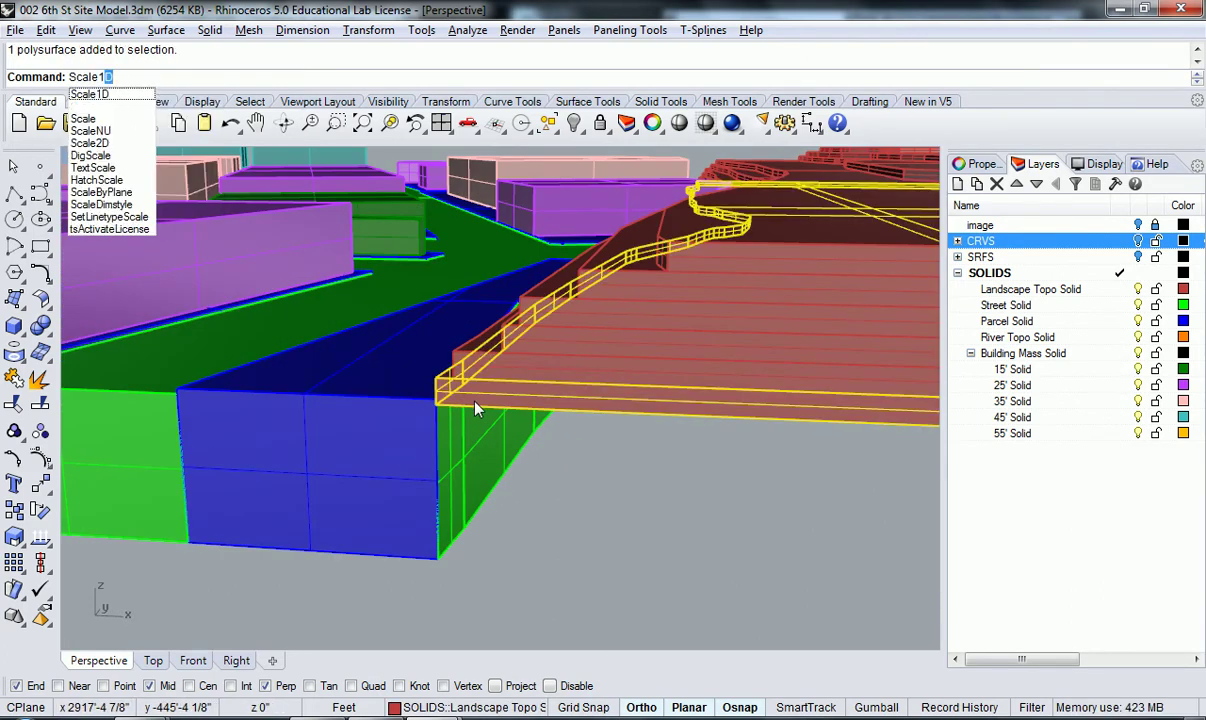
{"action": "key", "text": "Return"}
{"action": "scroll", "coordinate": [441, 383], "scroll_direction": "up", "scroll_amount": 2}
{"action": "scroll", "coordinate": [441, 383], "scroll_direction": "up", "scroll_amount": 4}
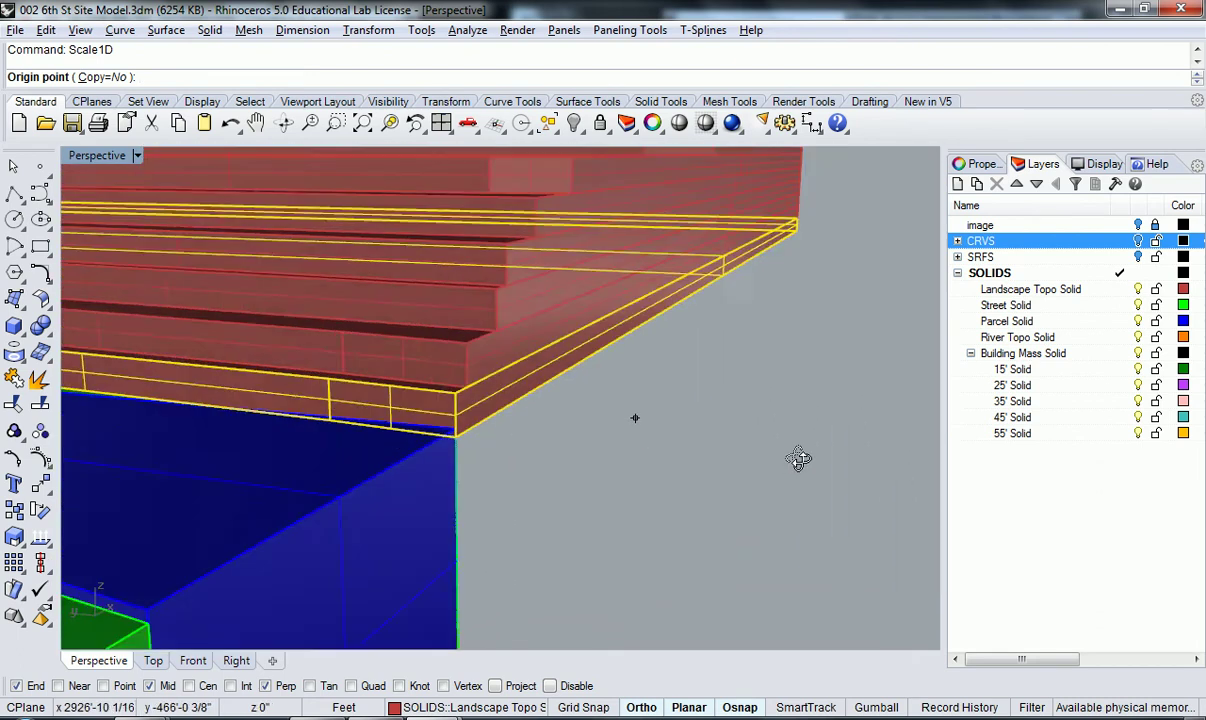
{"action": "right_click_drag", "start_coordinate": [481, 438], "coordinate": [595, 375]}
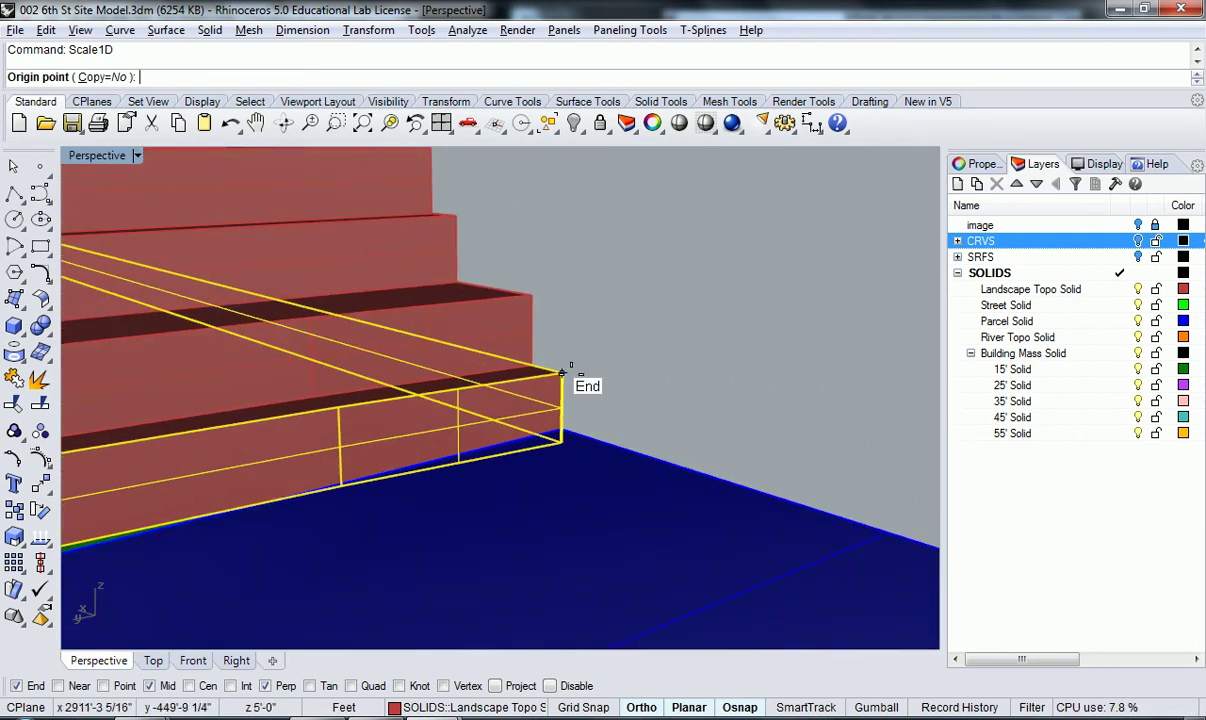
{"action": "left_click", "coordinate": [563, 374]}
{"action": "right_click_drag", "start_coordinate": [571, 369], "coordinate": [421, 474]}
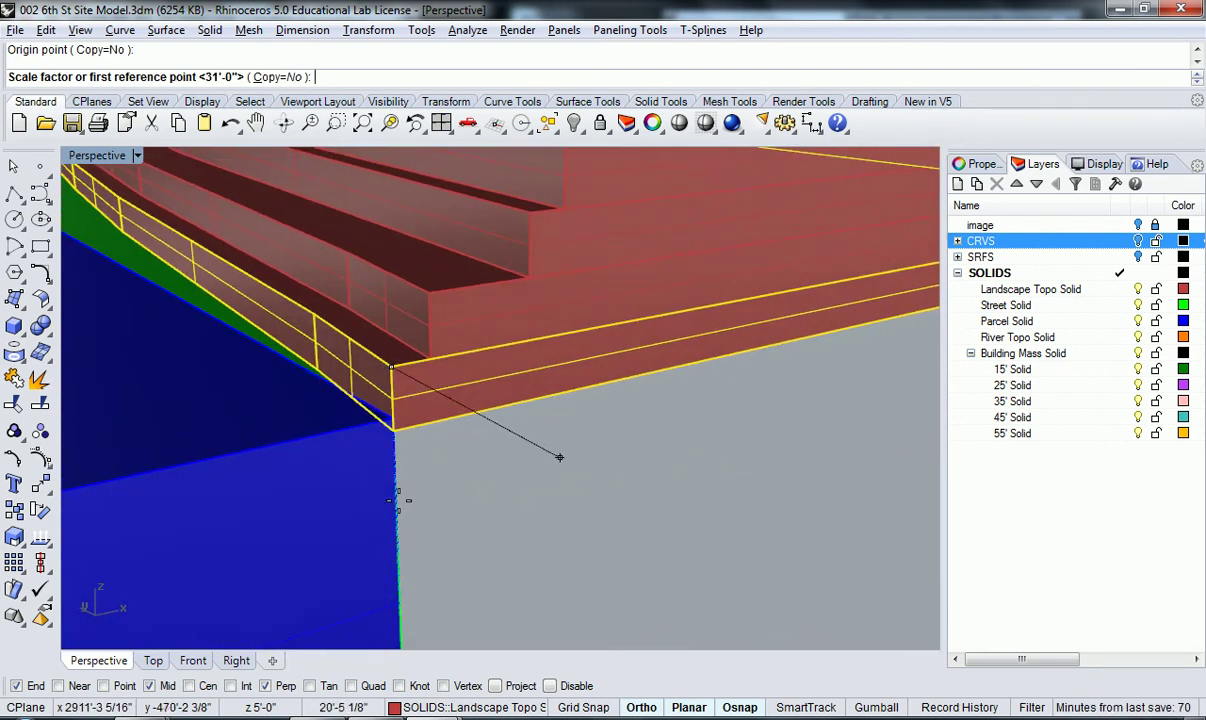
{"action": "left_click", "coordinate": [390, 413]}
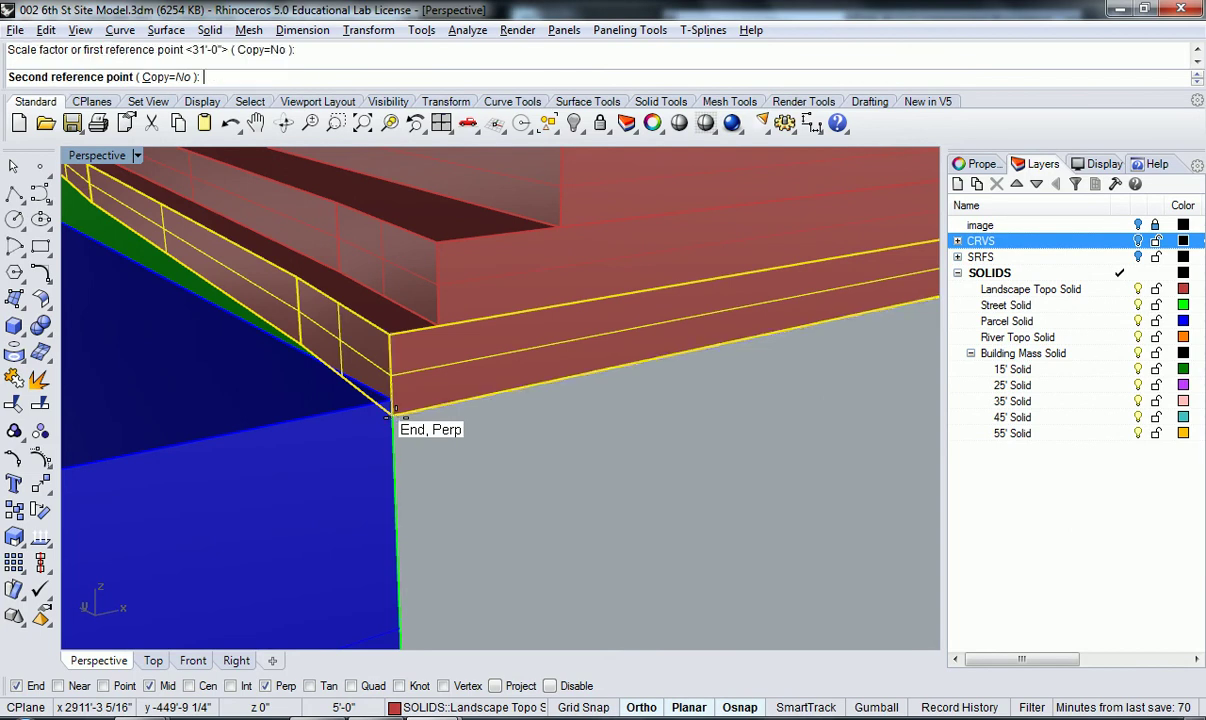
{"action": "right_click_drag", "start_coordinate": [390, 413], "coordinate": [405, 568]}
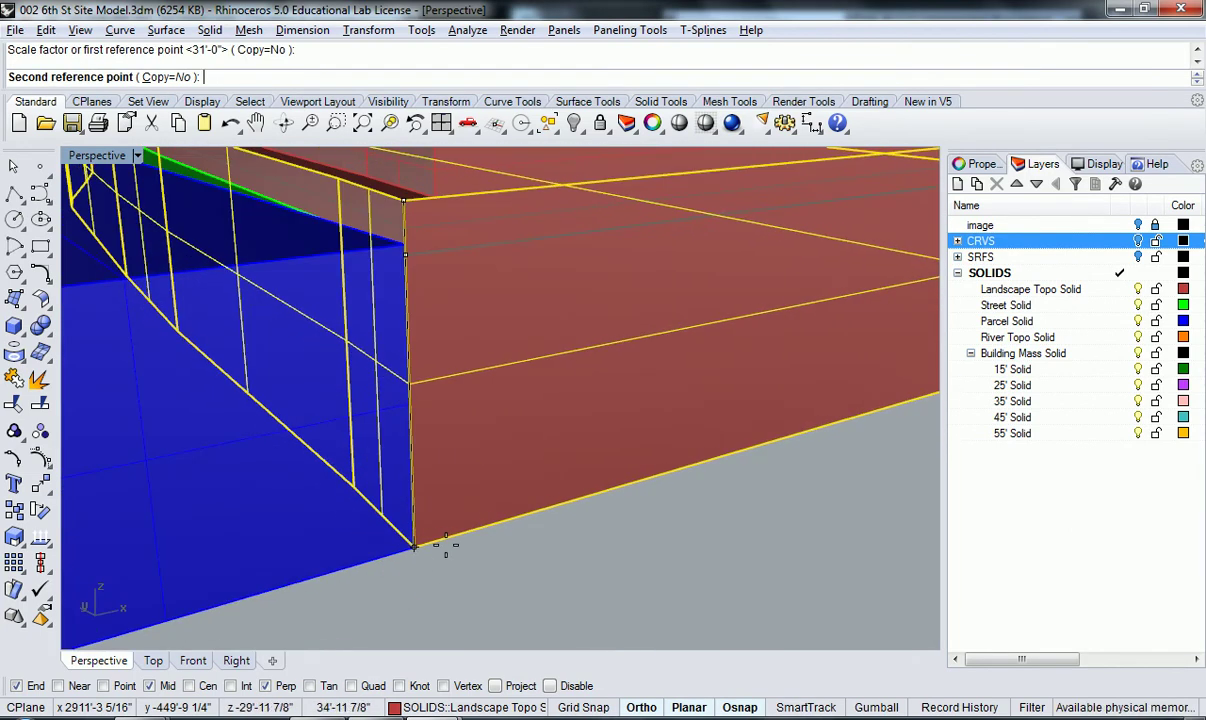
{"action": "left_click", "coordinate": [415, 550]}
{"action": "scroll", "coordinate": [428, 552], "scroll_direction": "down", "scroll_amount": 5}
{"action": "left_click", "coordinate": [503, 573]}
Examine the extended landscape base against the neighbouring parcels and across the whole site model
{"action": "scroll", "coordinate": [496, 543], "scroll_direction": "down", "scroll_amount": 8}
{"action": "right_click_drag", "start_coordinate": [646, 512], "coordinate": [594, 495]}
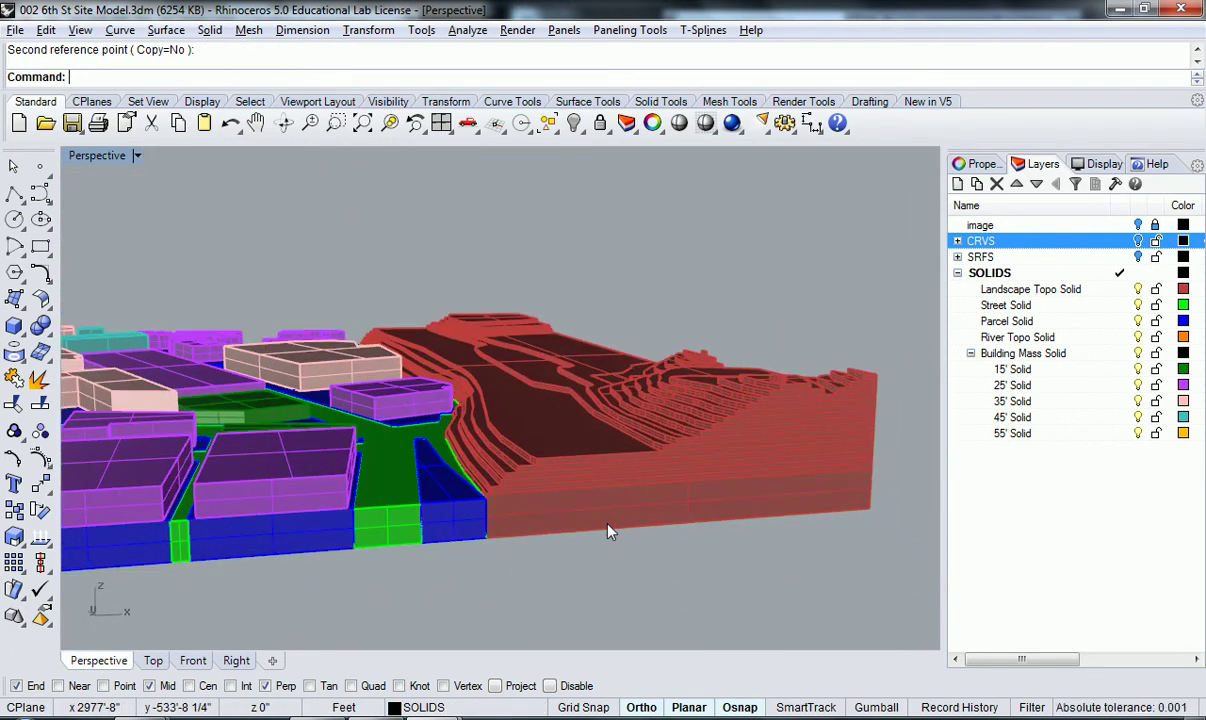
{"action": "left_click", "coordinate": [609, 515]}
{"action": "left_click", "coordinate": [614, 550]}
{"action": "right_click_drag", "start_coordinate": [450, 553], "coordinate": [517, 487]}
{"action": "scroll", "coordinate": [628, 452], "scroll_direction": "up", "scroll_amount": 5}
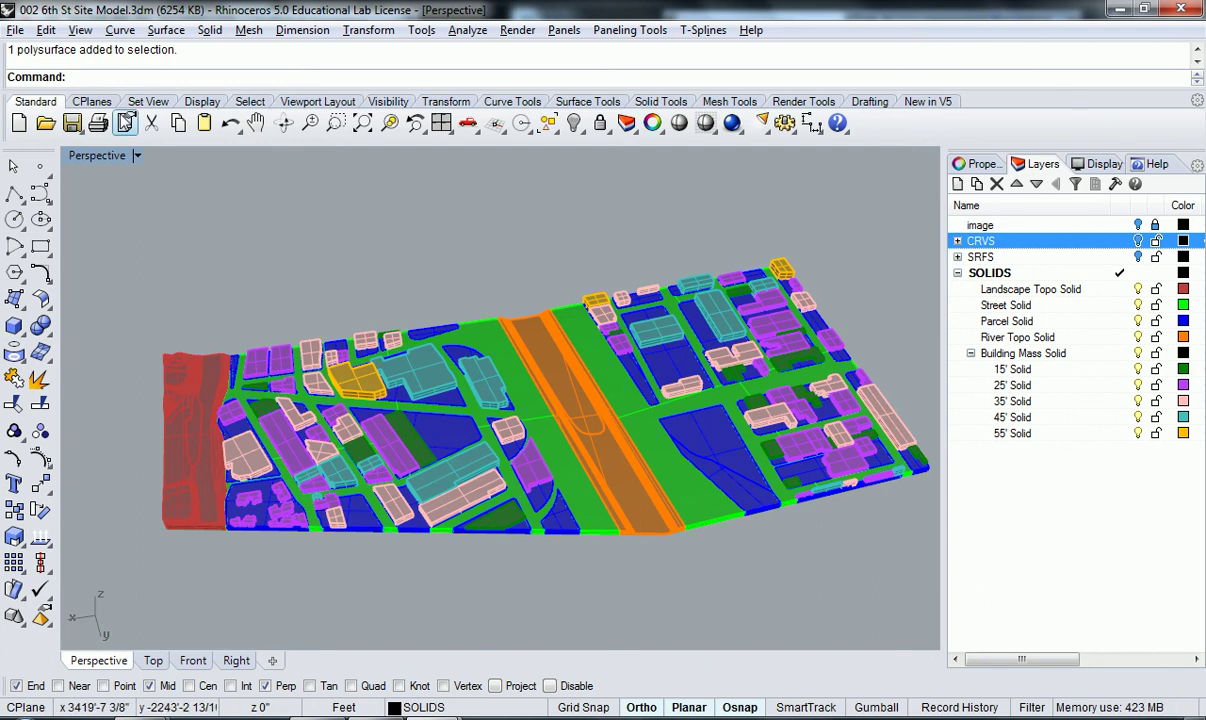
{"action": "scroll", "coordinate": [175, 473], "scroll_direction": "up", "scroll_amount": 5}
{"action": "right_click_drag", "start_coordinate": [175, 473], "coordinate": [595, 599]}
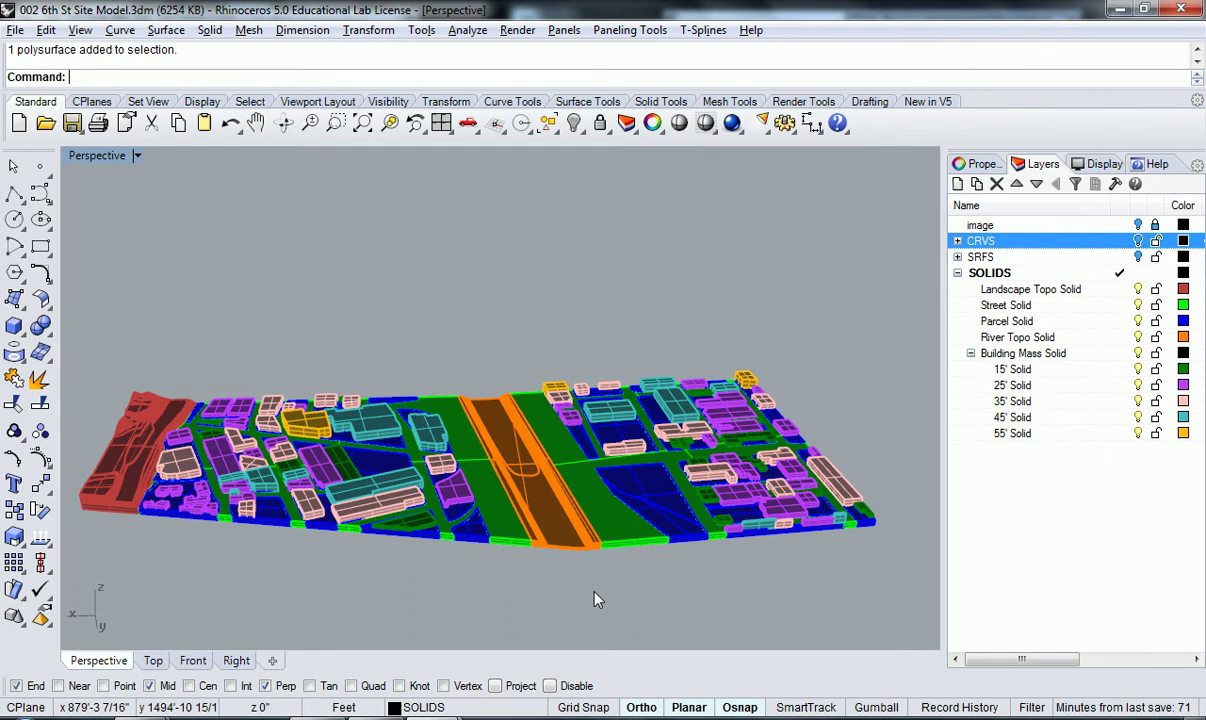
Examine the stepped river topo solids from both ends of the channel, highlighting individual layers
{"action": "scroll", "coordinate": [568, 572], "scroll_direction": "up", "scroll_amount": 12}
{"action": "right_click_drag", "start_coordinate": [616, 557], "coordinate": [545, 501], "text": "shift"}
{"action": "left_click", "coordinate": [525, 470]}
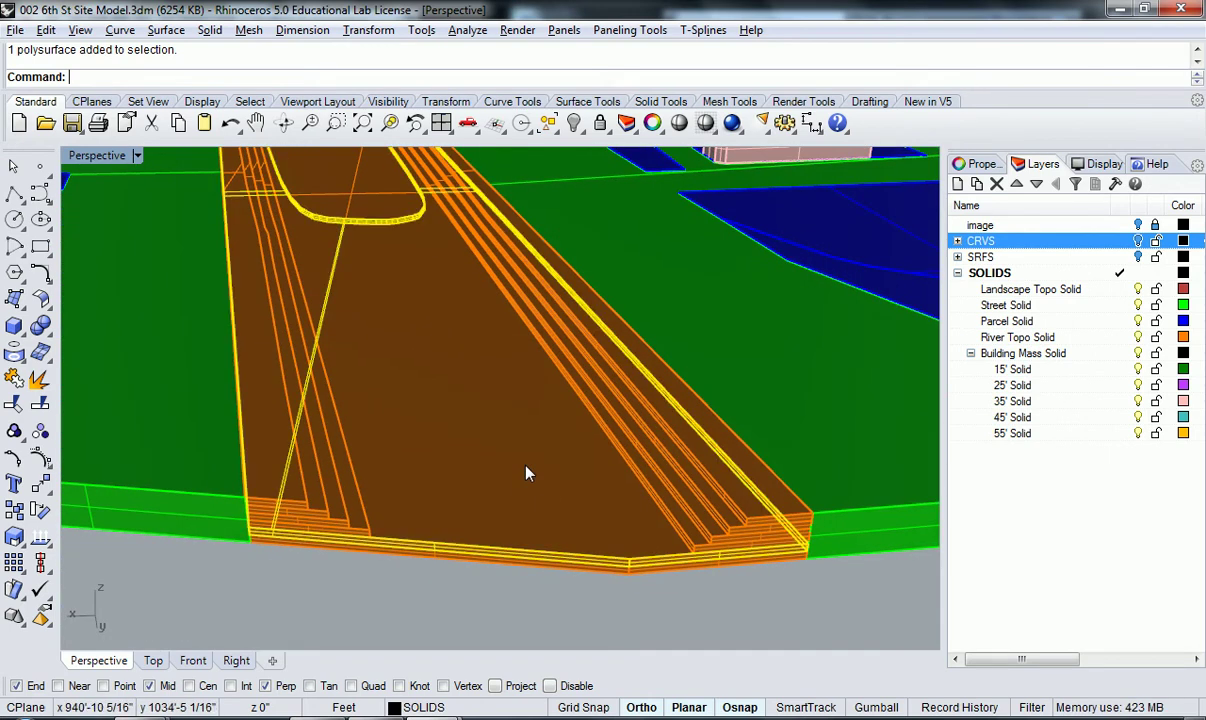
{"action": "scroll", "coordinate": [392, 430], "scroll_direction": "down", "scroll_amount": 10}
{"action": "right_click_drag", "start_coordinate": [390, 431], "coordinate": [679, 526]}
{"action": "scroll", "coordinate": [497, 347], "scroll_direction": "up", "scroll_amount": 5}
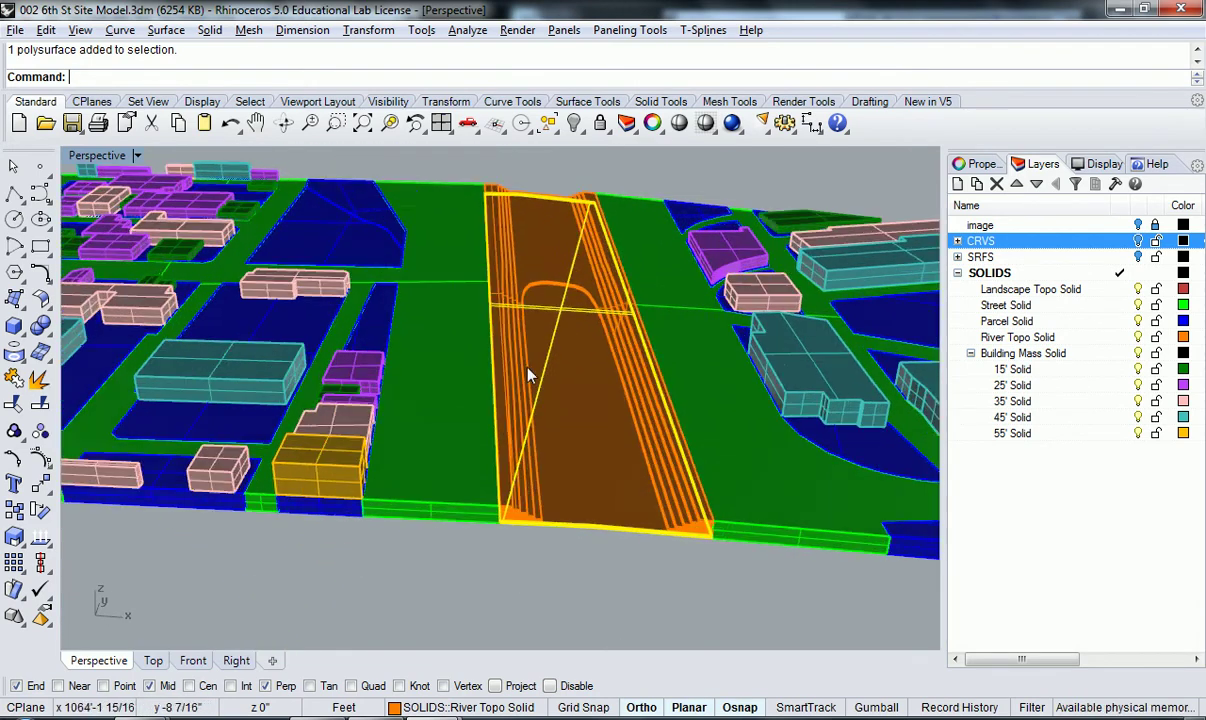
{"action": "right_click_drag", "start_coordinate": [571, 476], "coordinate": [538, 345]}
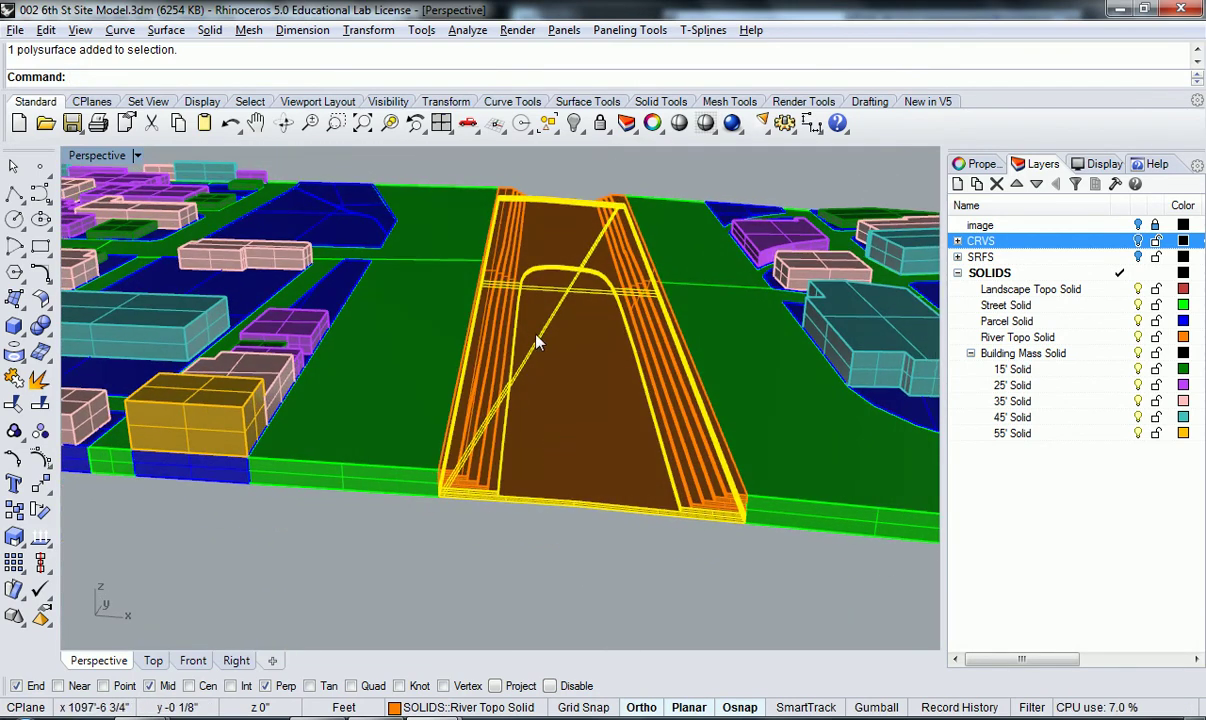
{"action": "scroll", "coordinate": [493, 485], "scroll_direction": "up", "scroll_amount": 5}
Highlight the street solid beside the river channel and inspect how it meets the river, parcel and building solids
{"action": "left_click", "coordinate": [452, 466], "text": "shift"}
{"action": "left_click", "coordinate": [430, 460], "text": "shift"}
{"action": "scroll", "coordinate": [380, 500], "scroll_direction": "down", "scroll_amount": 3}
{"action": "right_click_drag", "start_coordinate": [355, 557], "coordinate": [493, 541], "text": "shift"}
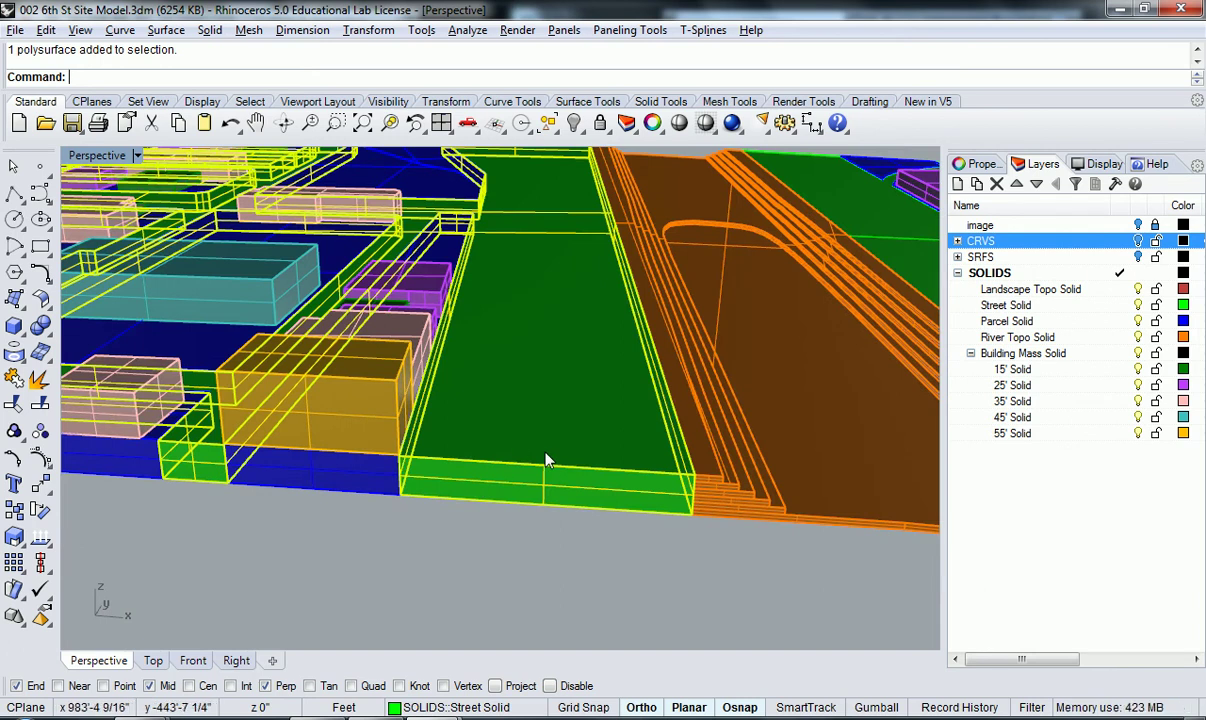
{"action": "left_click", "coordinate": [436, 553]}
{"action": "right_click_drag", "start_coordinate": [436, 553], "coordinate": [435, 545], "text": "shift"}
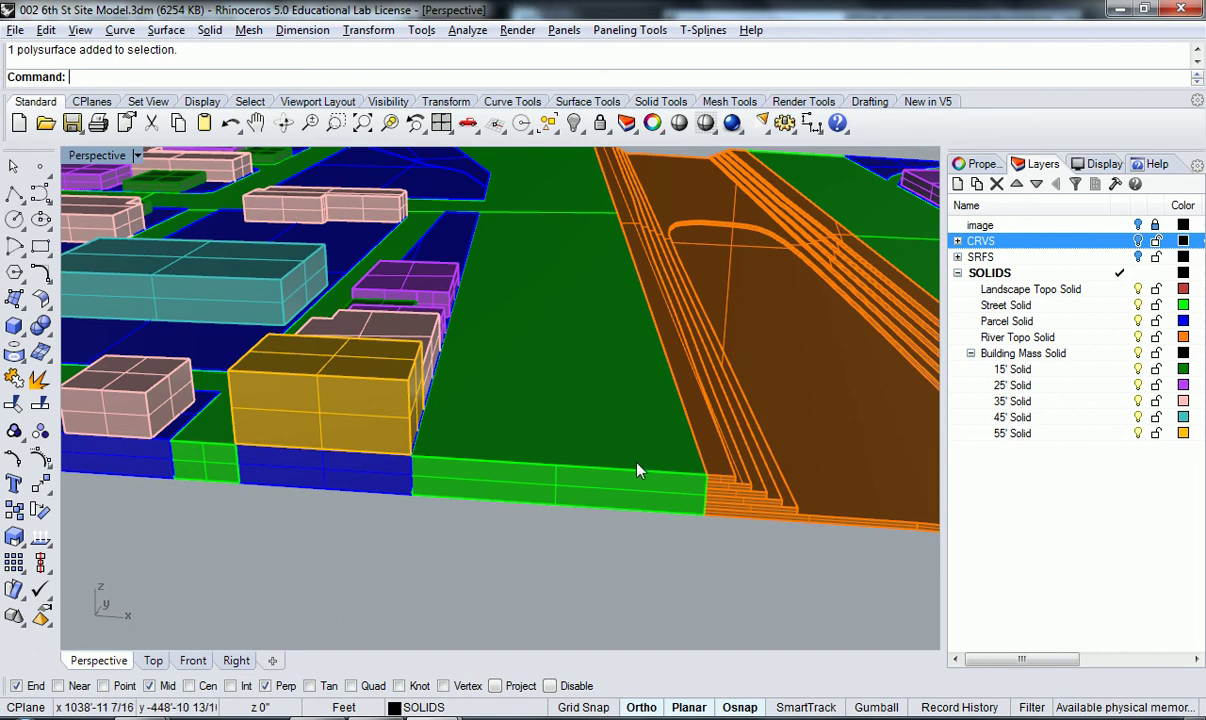
{"action": "scroll", "coordinate": [640, 473], "scroll_direction": "down", "scroll_amount": 3}
{"action": "right_click_drag", "start_coordinate": [448, 532], "coordinate": [546, 549], "text": "shift"}
{"action": "left_click", "coordinate": [574, 466]}
{"action": "right_click_drag", "start_coordinate": [574, 466], "coordinate": [543, 583]}
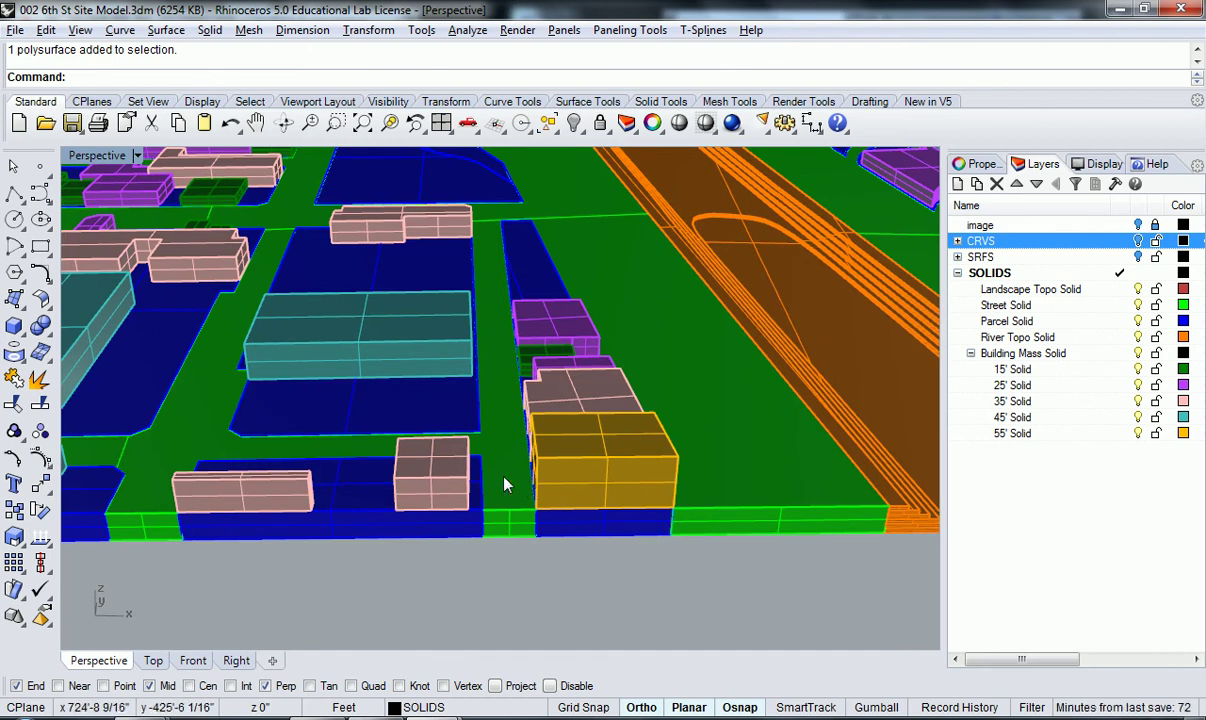
Select the 55' building solid at the site's outer corner and zoom to it, framing it with its parcel and street
{"action": "scroll", "coordinate": [558, 487], "scroll_direction": "down", "scroll_amount": 10}
{"action": "right_click_drag", "start_coordinate": [552, 493], "coordinate": [405, 447]}
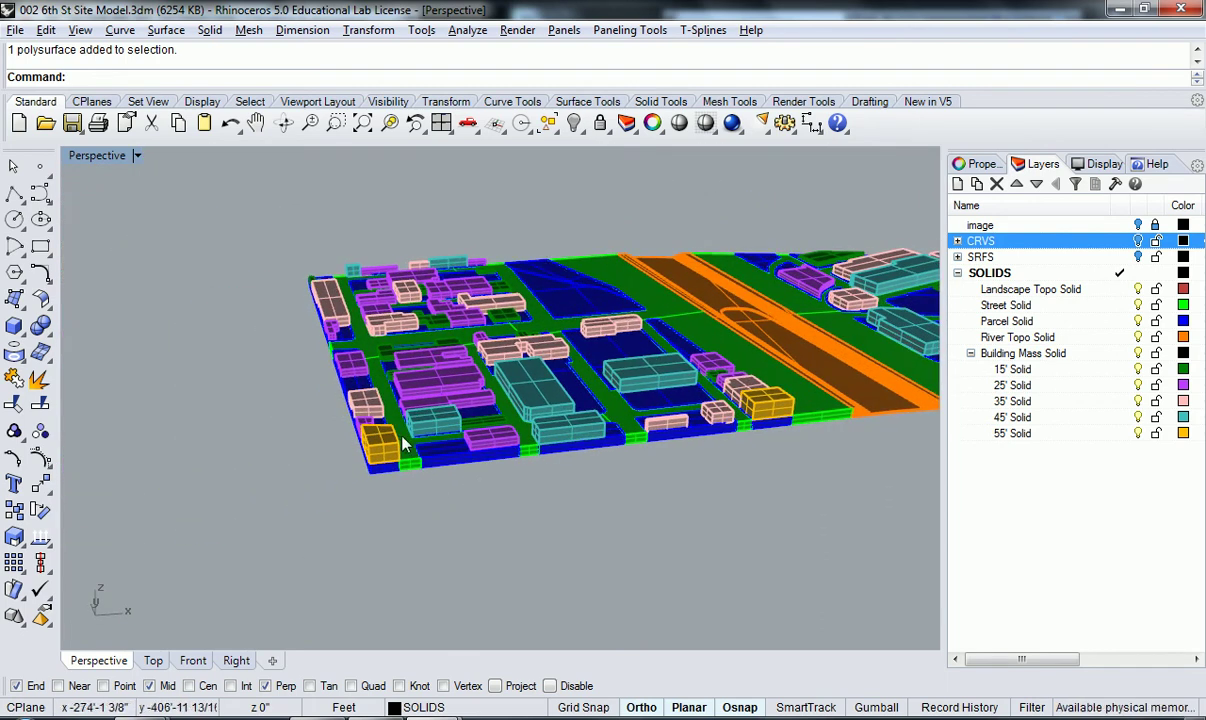
{"action": "left_click", "coordinate": [391, 451]}
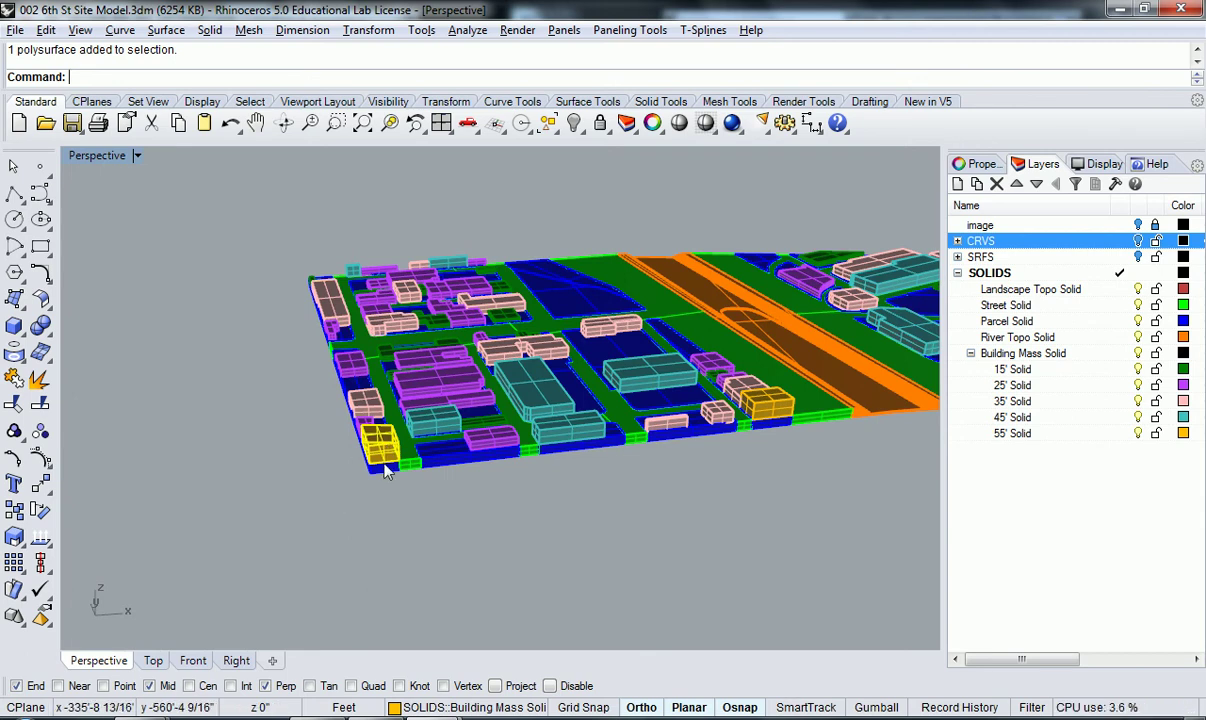
{"action": "type", "text": "Z"}
{"action": "key", "text": "Return"}
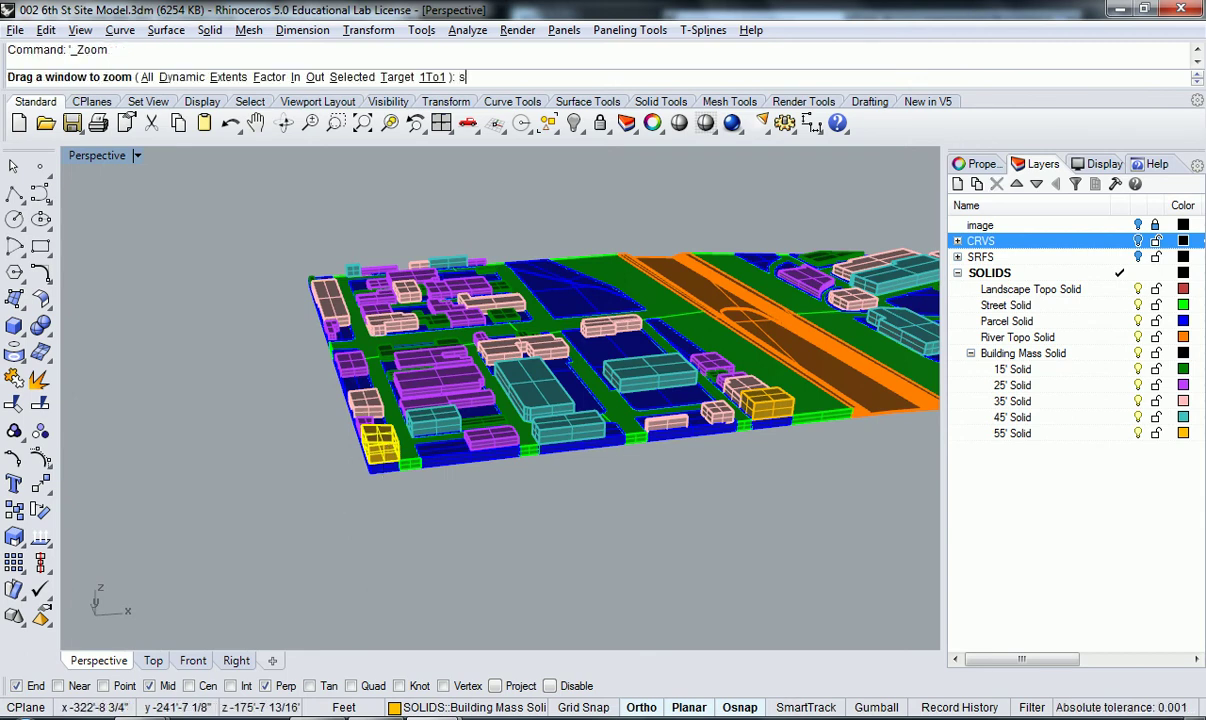
{"action": "type", "text": "s"}
{"action": "key", "text": "Return"}
{"action": "right_click_drag", "start_coordinate": [388, 472], "coordinate": [668, 362]}
{"action": "right_click_drag", "start_coordinate": [603, 587], "coordinate": [594, 538]}
{"action": "scroll", "coordinate": [560, 490], "scroll_direction": "down", "scroll_amount": 5}
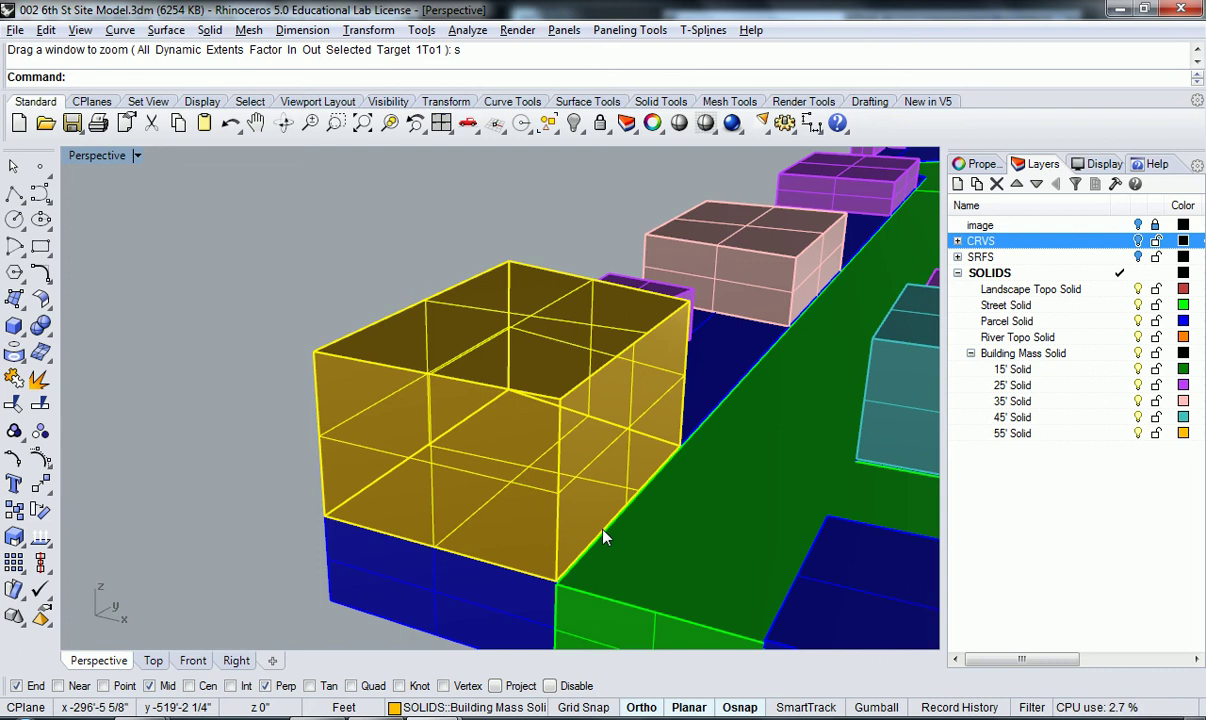
Isolate the corner 55' building by inverting the selection and hiding everything else, and undo the hiding
{"action": "type", "text": "ver"}
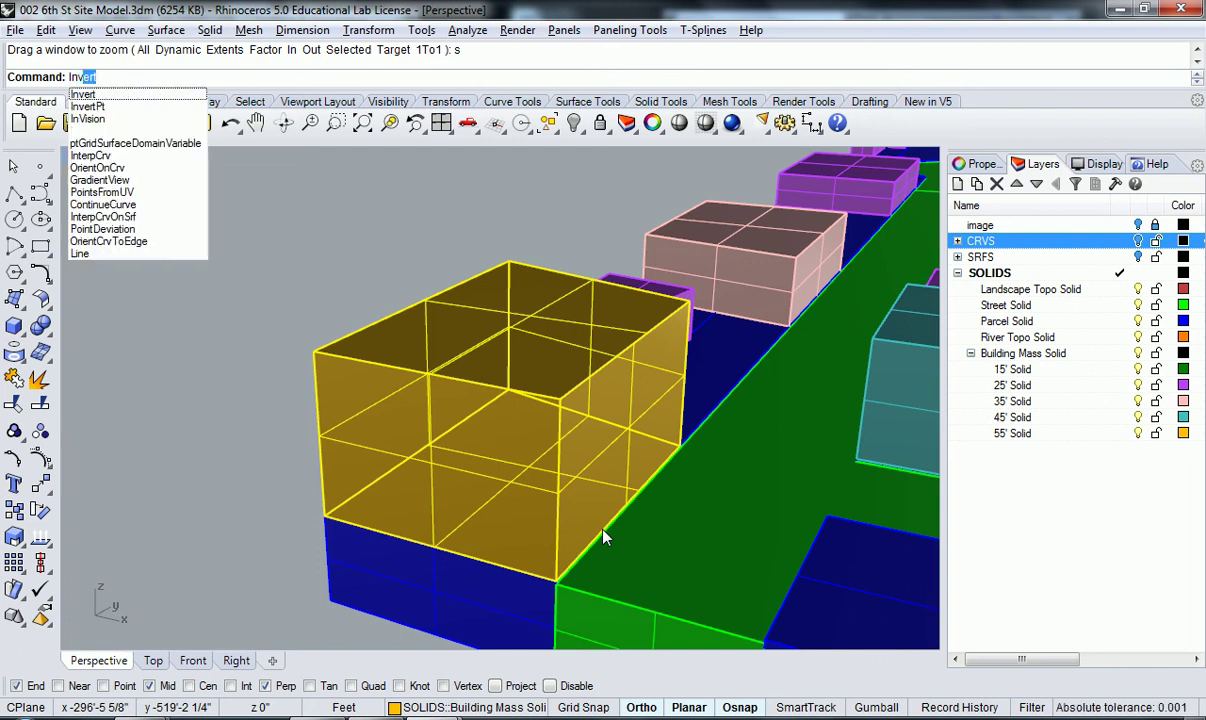
{"action": "type", "text": "t"}
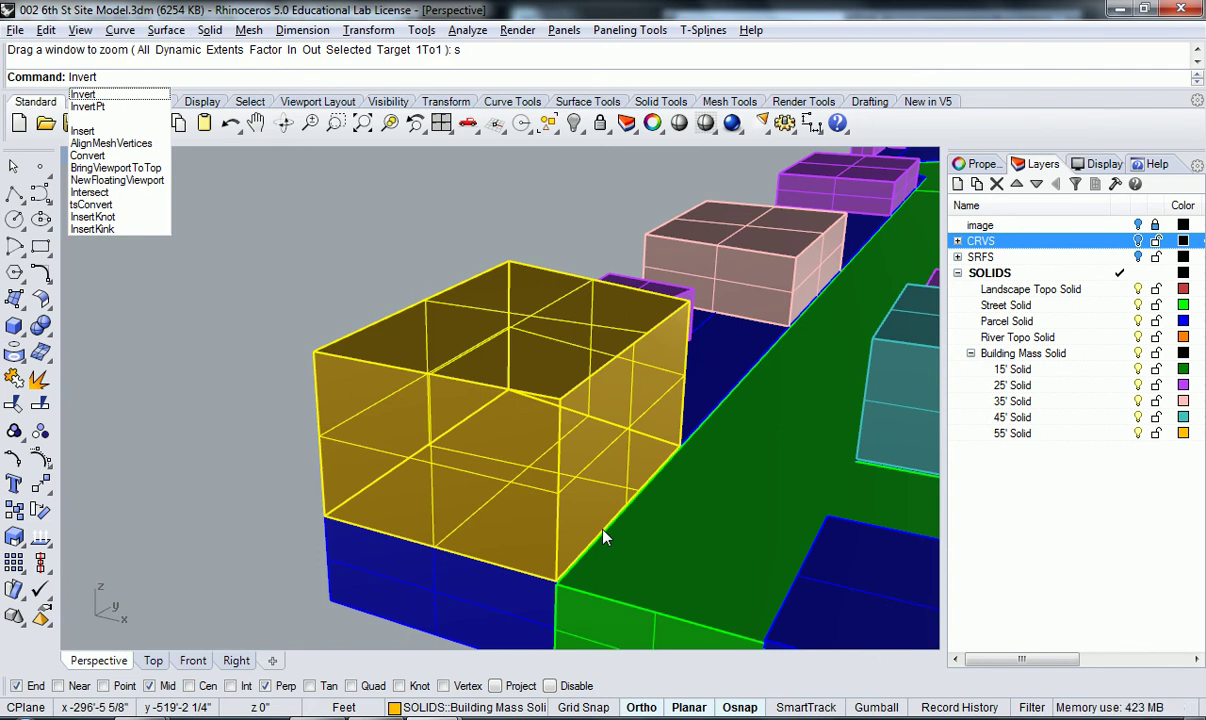
{"action": "key", "text": "Return"}
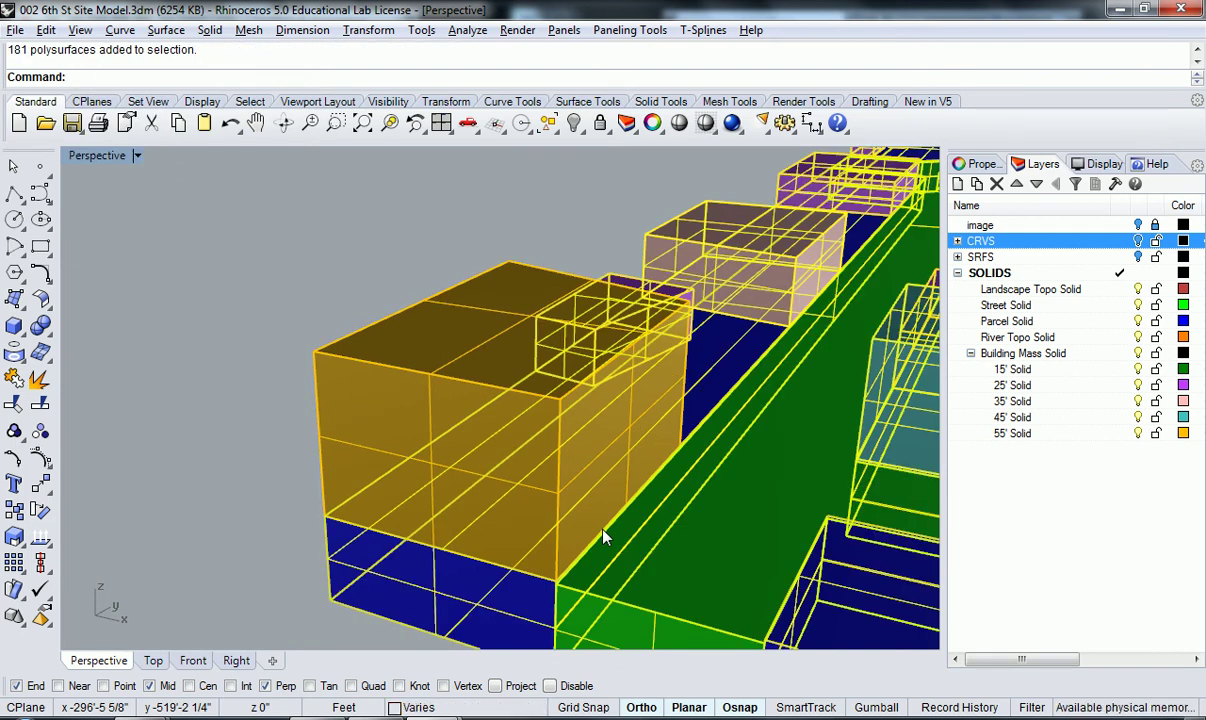
{"action": "type", "text": "Hide"}
{"action": "key", "text": "Return"}
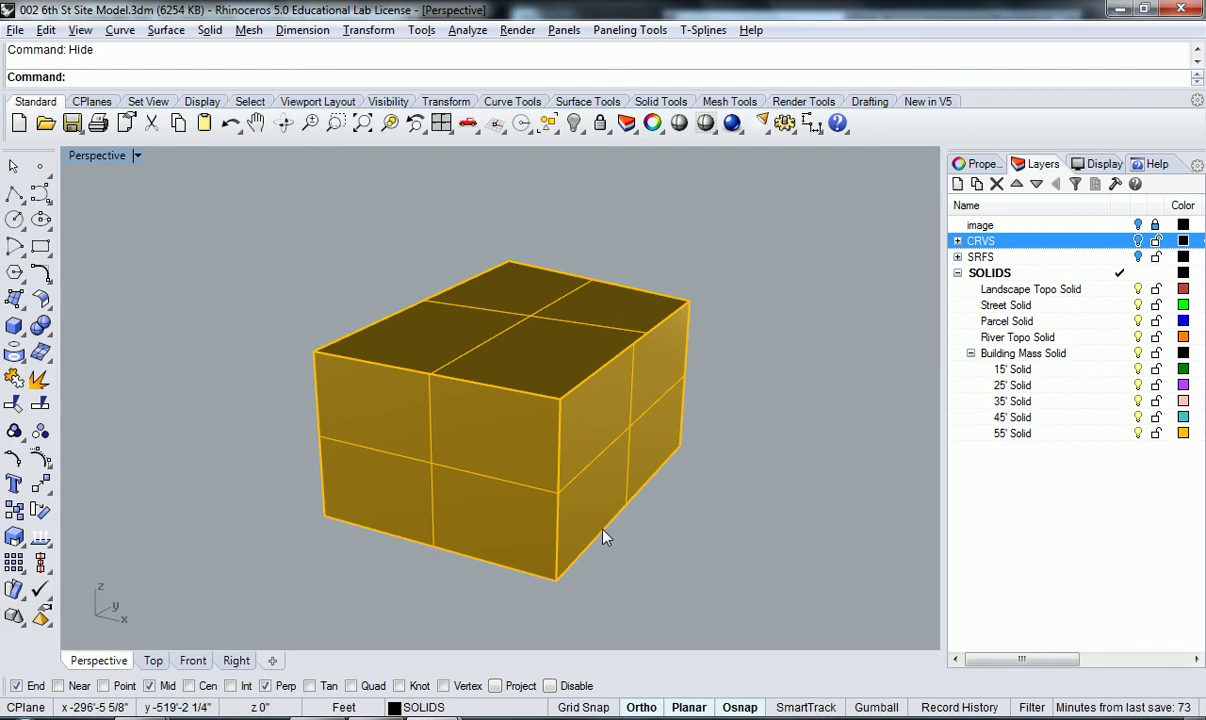
{"action": "key", "text": "ctrl+z"}
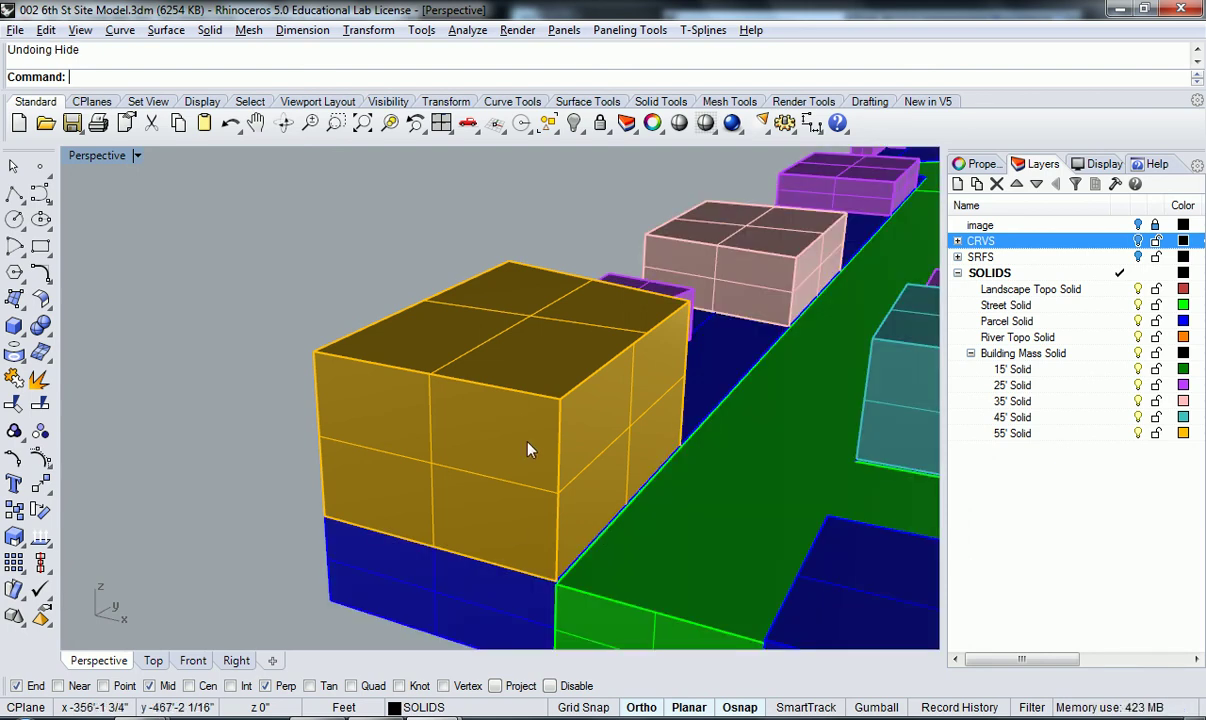
Isolate the corner 55' building solid by selecting it, inverting the selection and hiding everything else in the model
{"action": "left_click", "coordinate": [519, 498]}
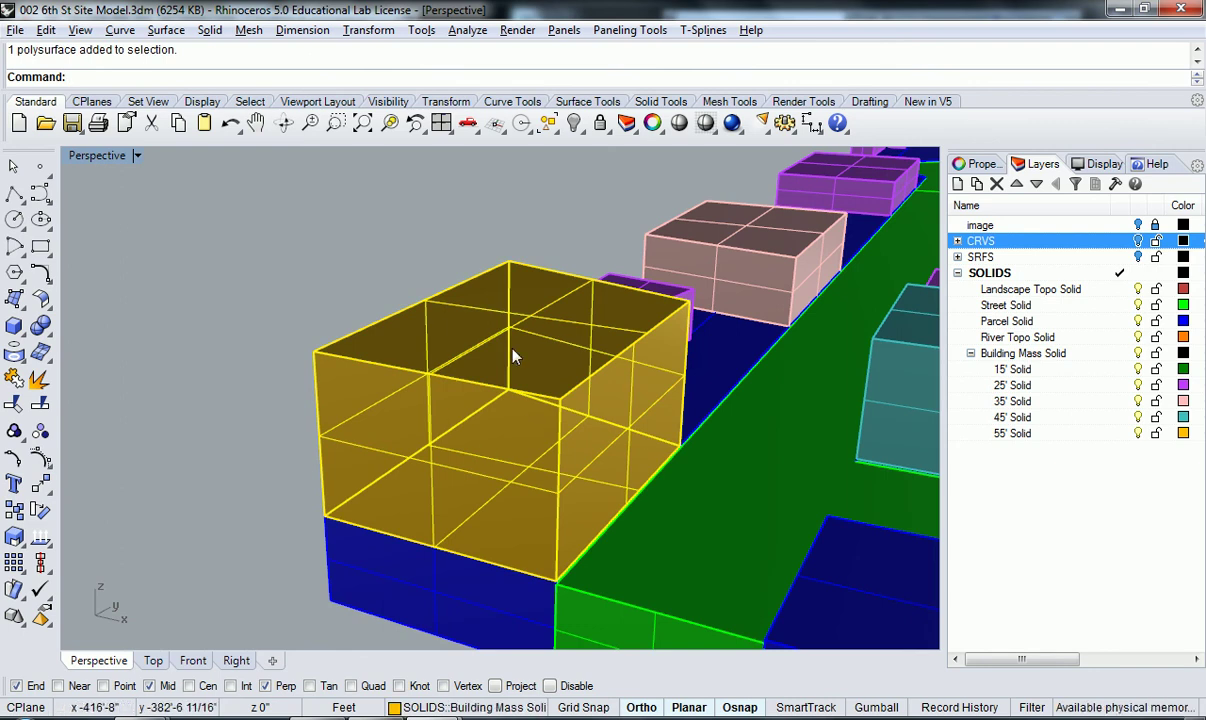
{"action": "type", "text": "Invert"}
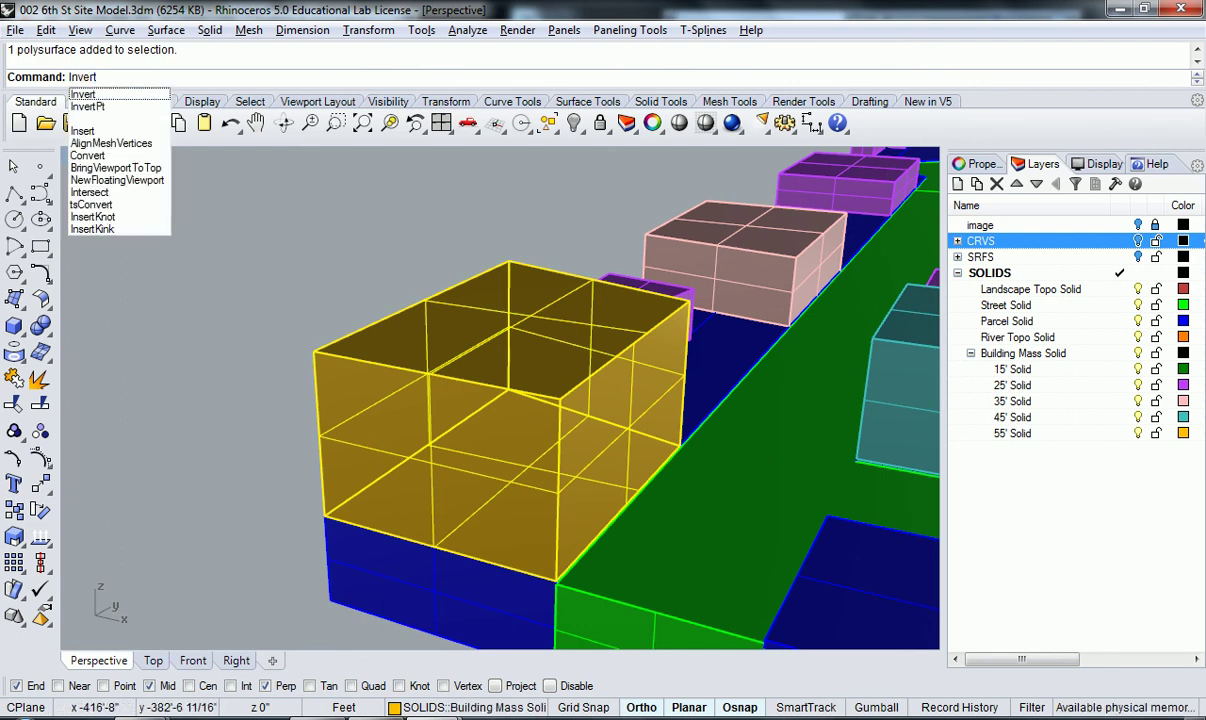
{"action": "key", "text": "Return"}
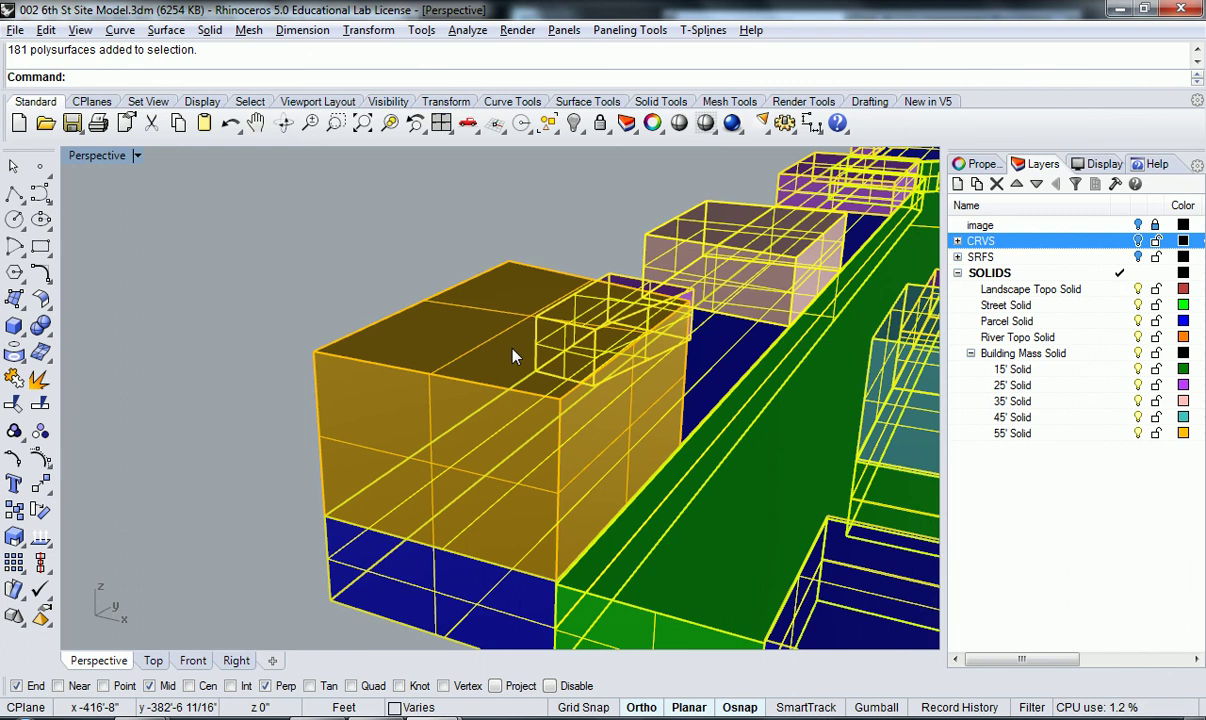
{"action": "type", "text": "z"}
{"action": "key", "text": "Return"}
{"action": "type", "text": "e"}
{"action": "key", "text": "Return"}
{"action": "right_click_drag", "start_coordinate": [513, 356], "coordinate": [575, 413]}
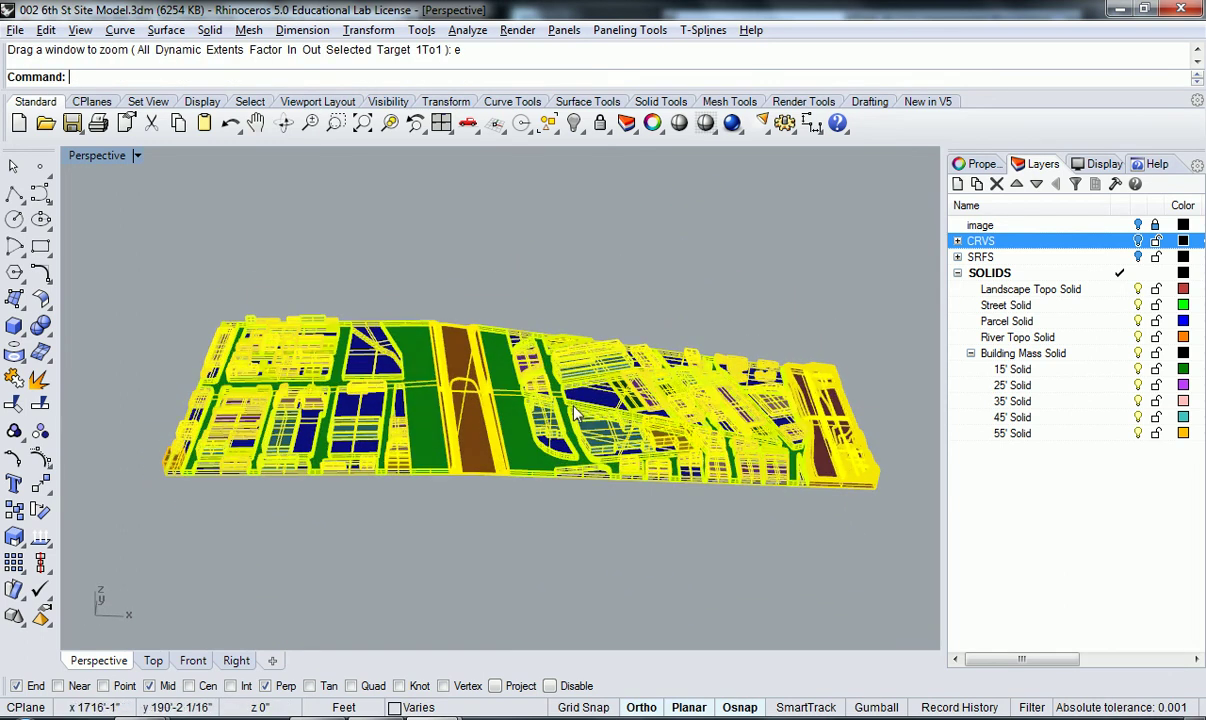
{"action": "type", "text": "Hide"}
{"action": "key", "text": "Return"}
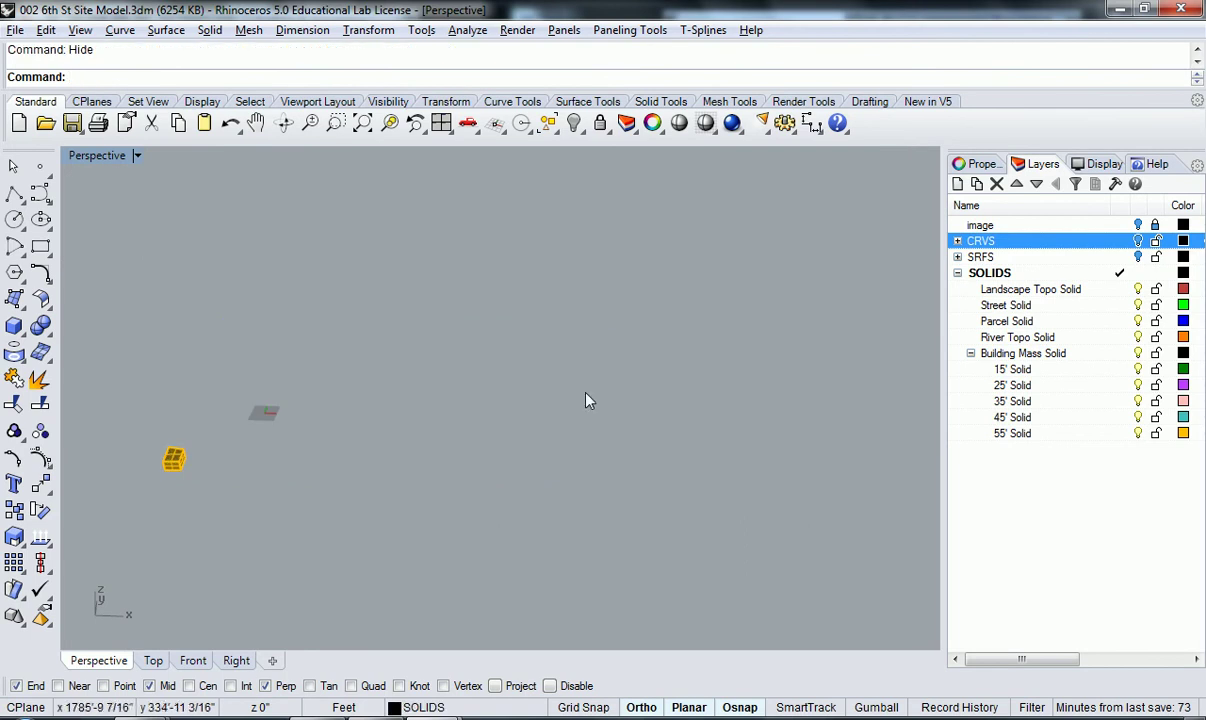
Unroll the isolated 55' building solid with UnrollSrf, setting Explode to No so the flattened faces stay joined
{"action": "left_click_drag", "start_coordinate": [98, 380], "coordinate": [100, 383]}
{"action": "type", "text": "zs"}
{"action": "key", "text": "Return"}
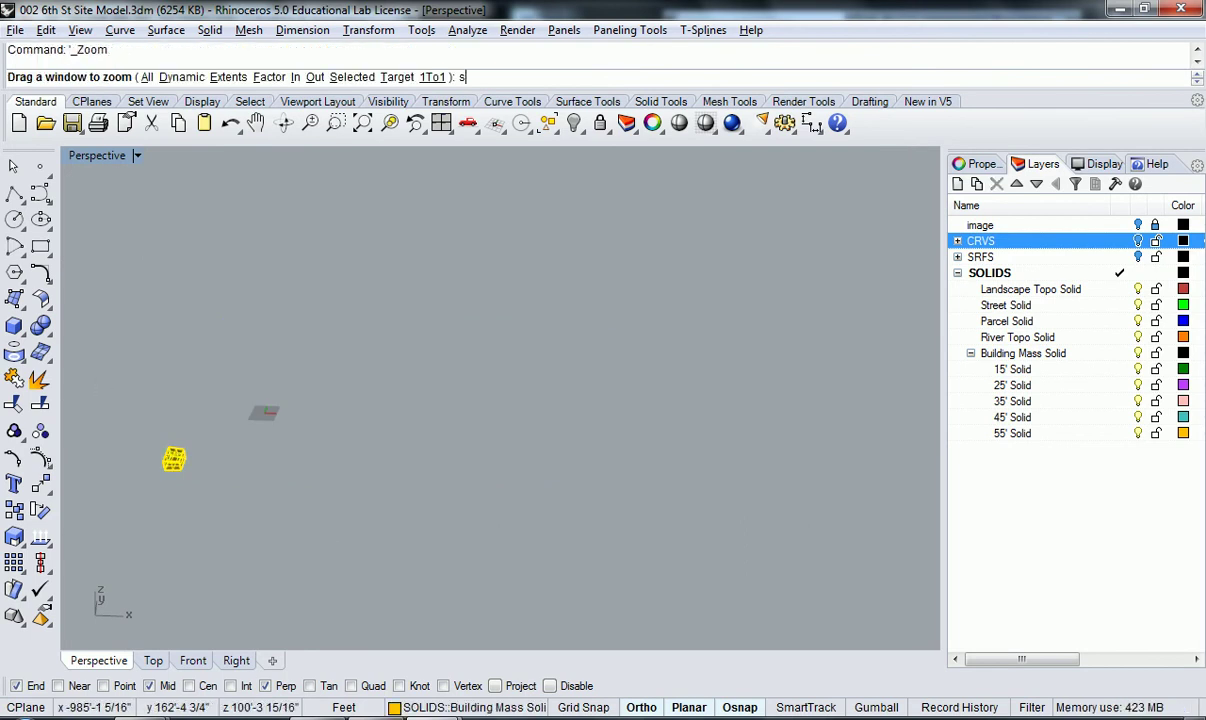
{"action": "left_click", "coordinate": [298, 408]}
{"action": "scroll", "coordinate": [298, 408], "scroll_direction": "down", "scroll_amount": 4}
{"action": "right_click_drag", "start_coordinate": [380, 388], "coordinate": [740, 412]}
{"action": "scroll", "coordinate": [713, 404], "scroll_direction": "down", "scroll_amount": 6}
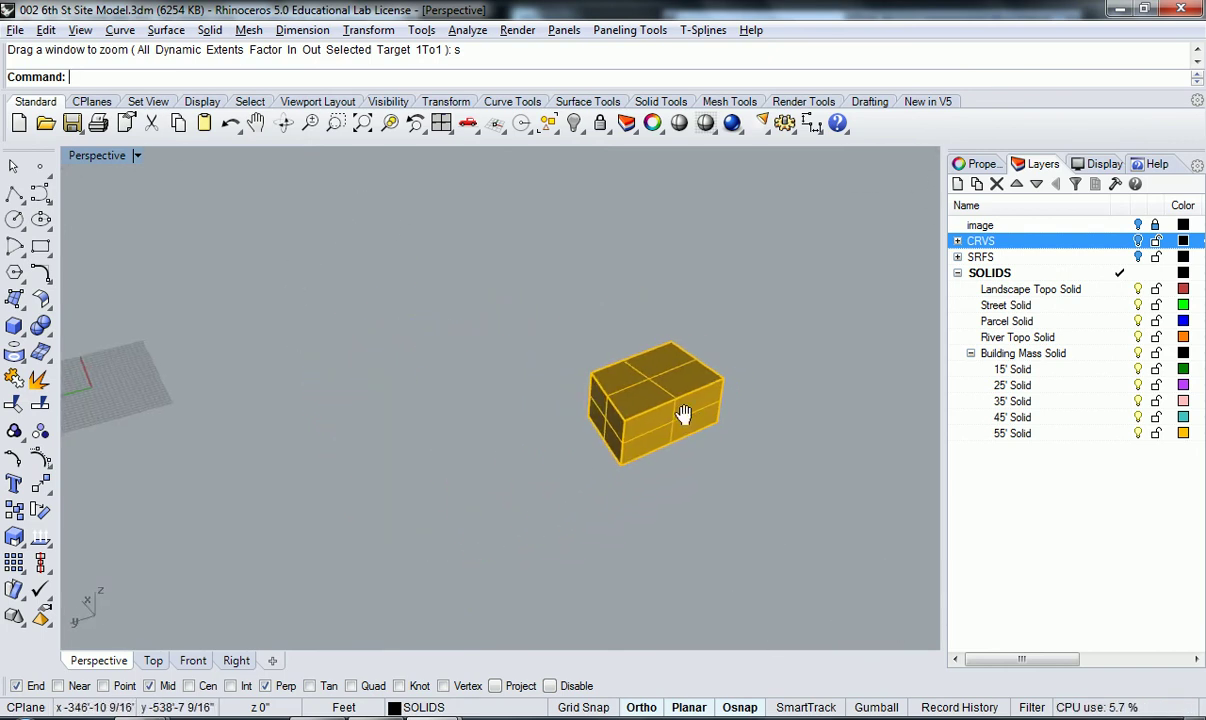
{"action": "left_click", "coordinate": [686, 399]}
{"action": "scroll", "coordinate": [703, 414], "scroll_direction": "up", "scroll_amount": 5}
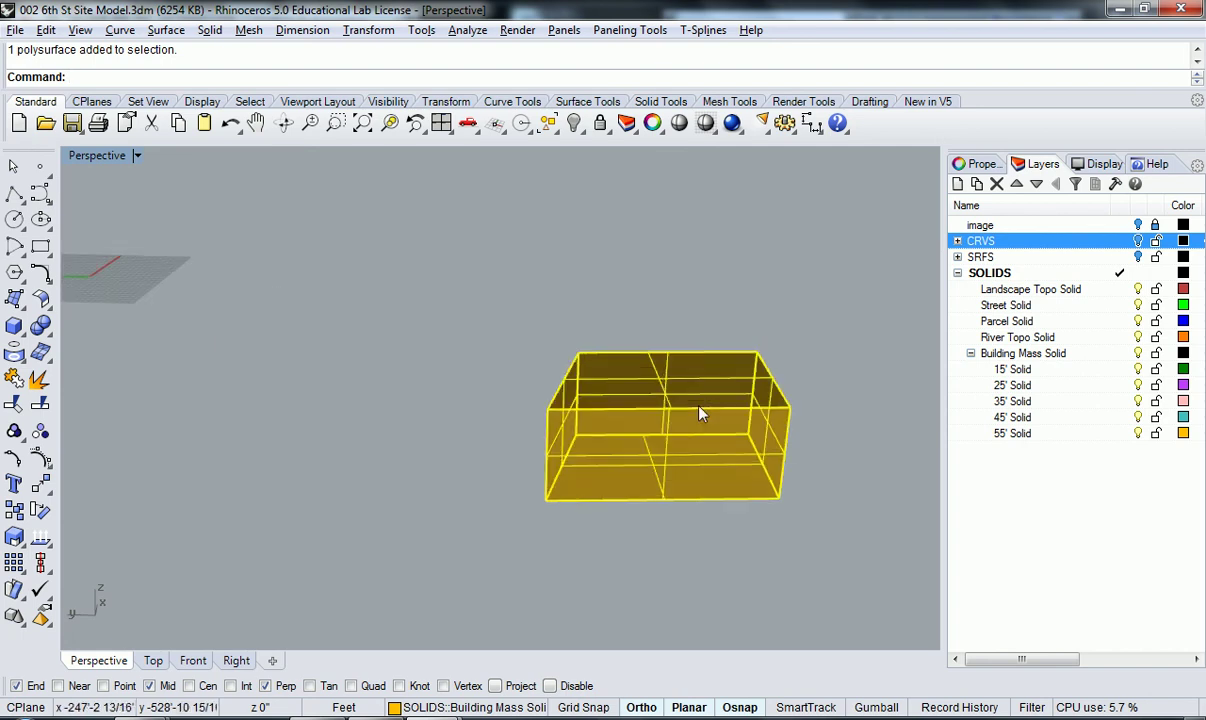
{"action": "type", "text": "UnrollSrf"}
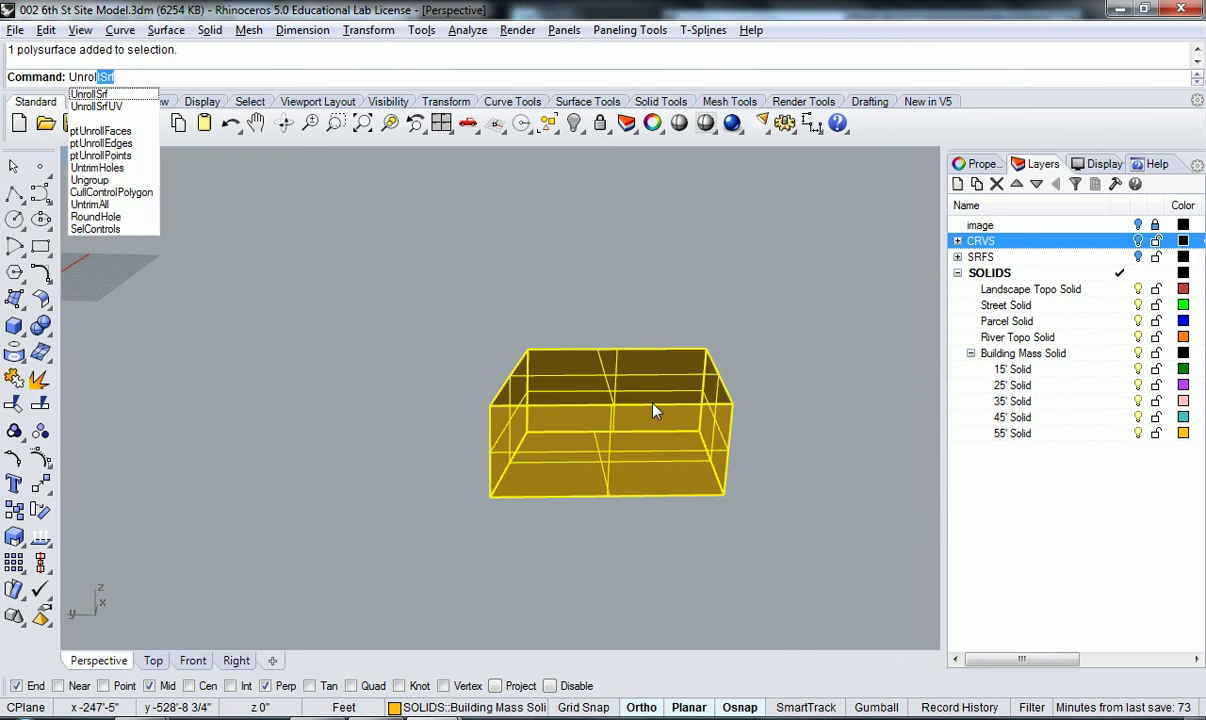
{"action": "key", "text": "Return"}
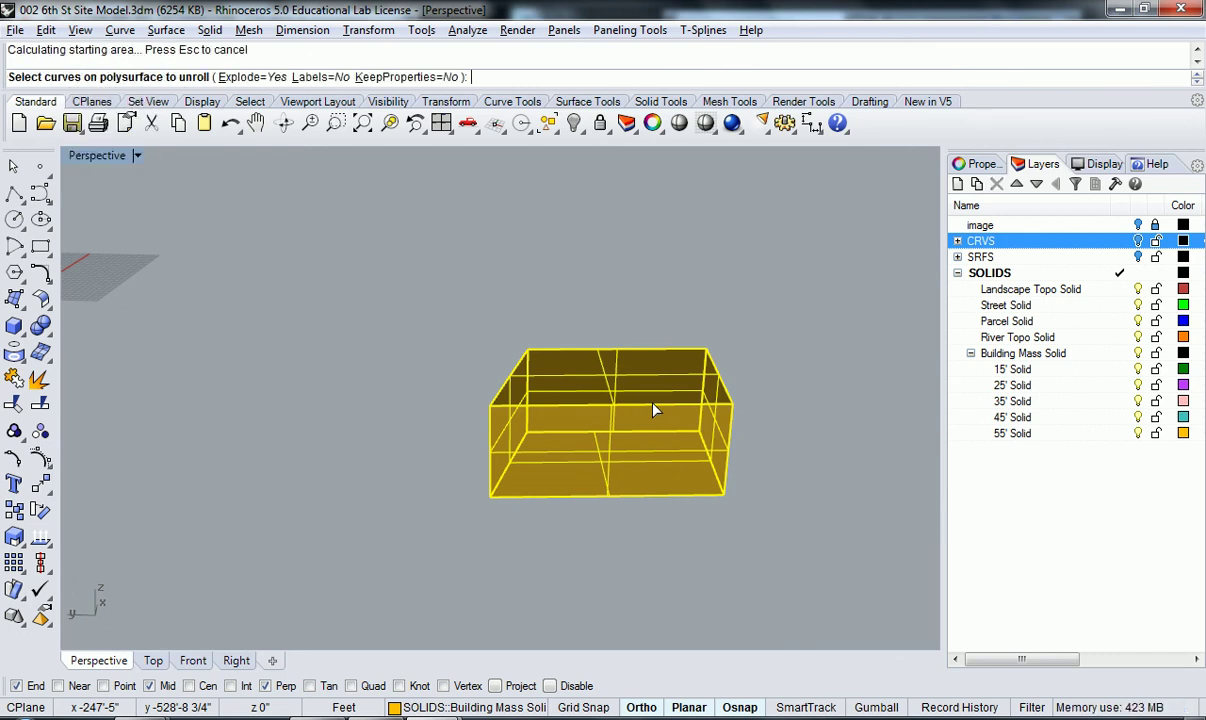
{"action": "left_click", "coordinate": [224, 78]}
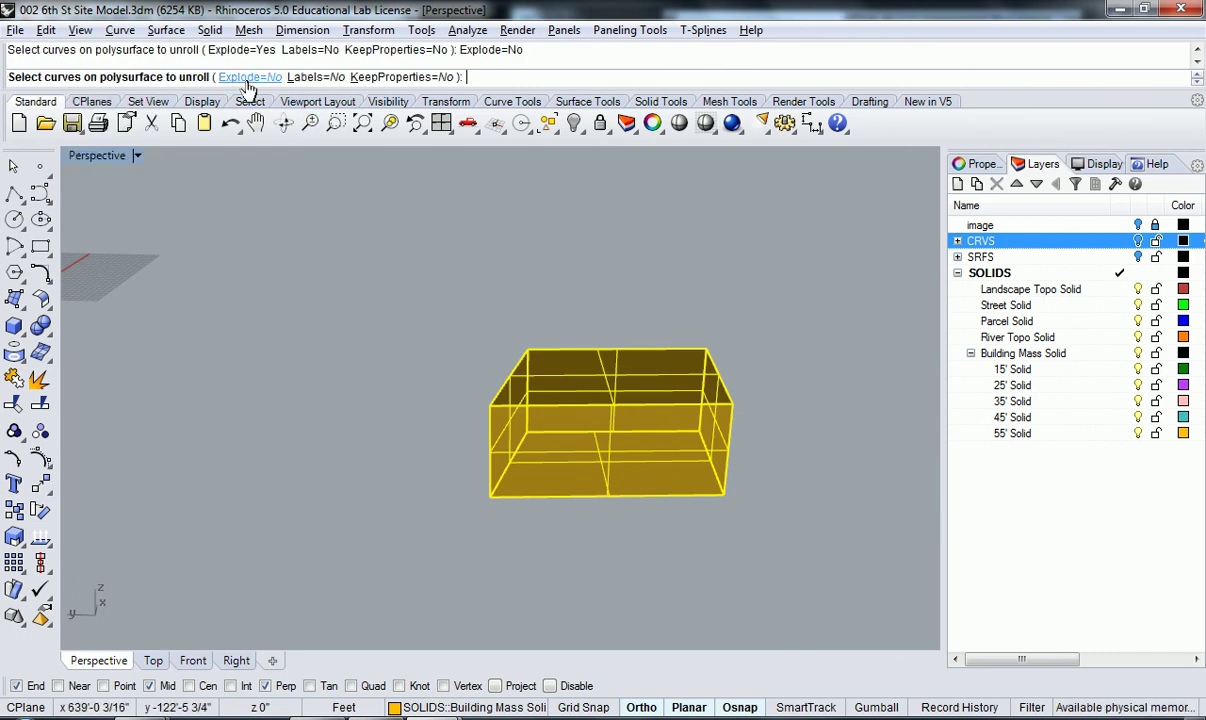
{"action": "key", "text": "Return"}
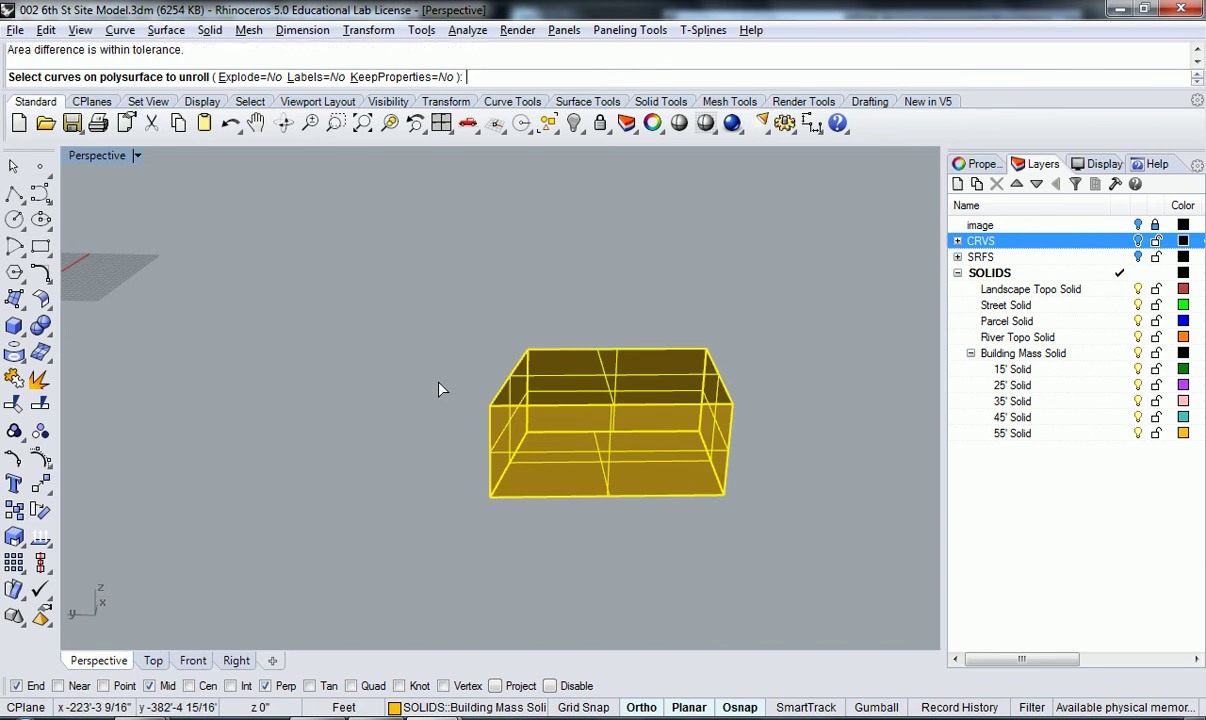
Select the unrolled flat pattern near the origin grid and zoom to it in the perspective view
{"action": "scroll", "coordinate": [478, 275], "scroll_direction": "down", "scroll_amount": 2}
{"action": "right_click_drag", "start_coordinate": [412, 286], "coordinate": [515, 326], "text": "shift"}
{"action": "left_click", "coordinate": [461, 356]}
{"action": "left_click_drag", "start_coordinate": [398, 363], "coordinate": [253, 244]}
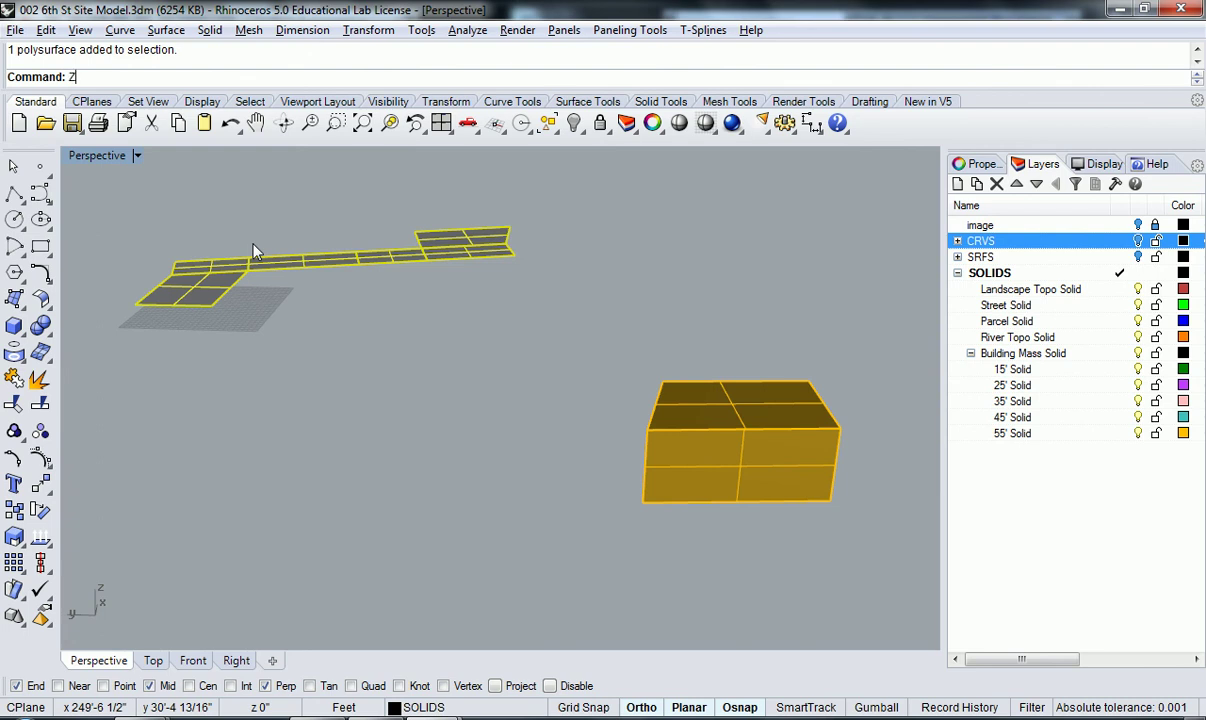
{"action": "key", "text": "Return"}
{"action": "type", "text": "s"}
{"action": "key", "text": "Return"}
Switch to a maximized Top view, zoom to the unrolled building pattern and clear the selection
{"action": "double_click", "coordinate": [100, 156]}
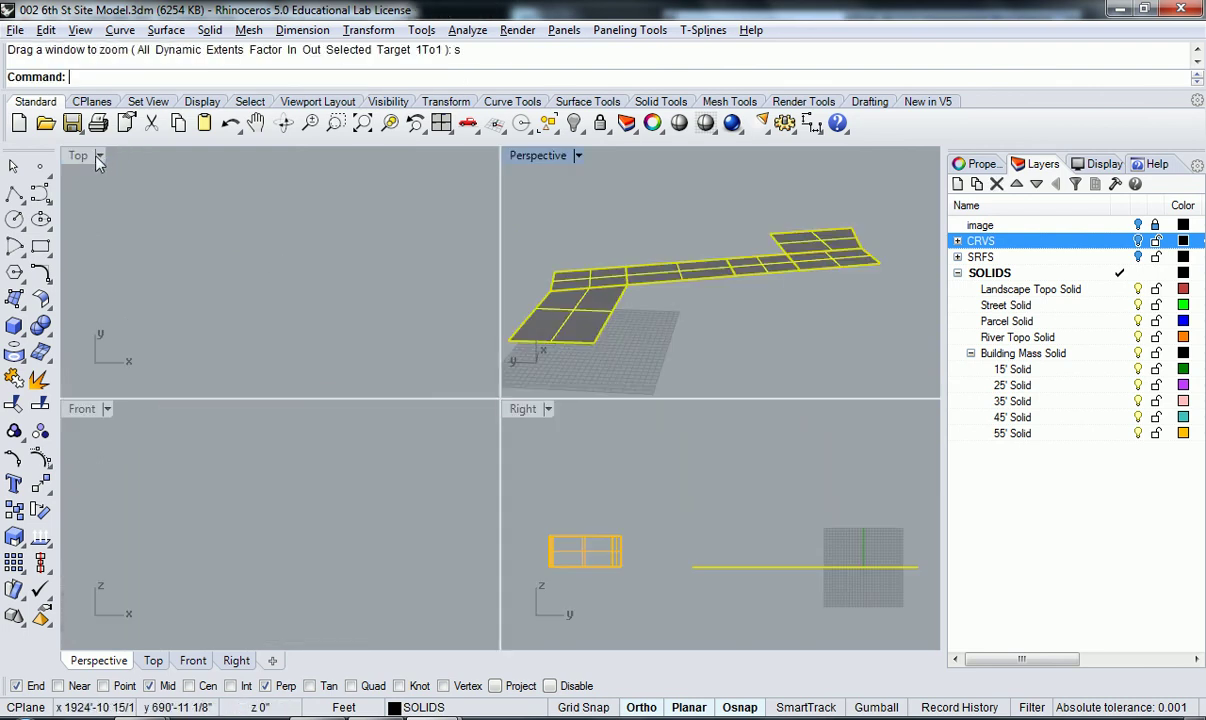
{"action": "double_click", "coordinate": [86, 157]}
{"action": "key", "text": "Return"}
{"action": "type", "text": "s"}
{"action": "key", "text": "Return"}
{"action": "key", "text": "Escape"}
{"action": "right_click_drag", "start_coordinate": [568, 332], "coordinate": [548, 325]}
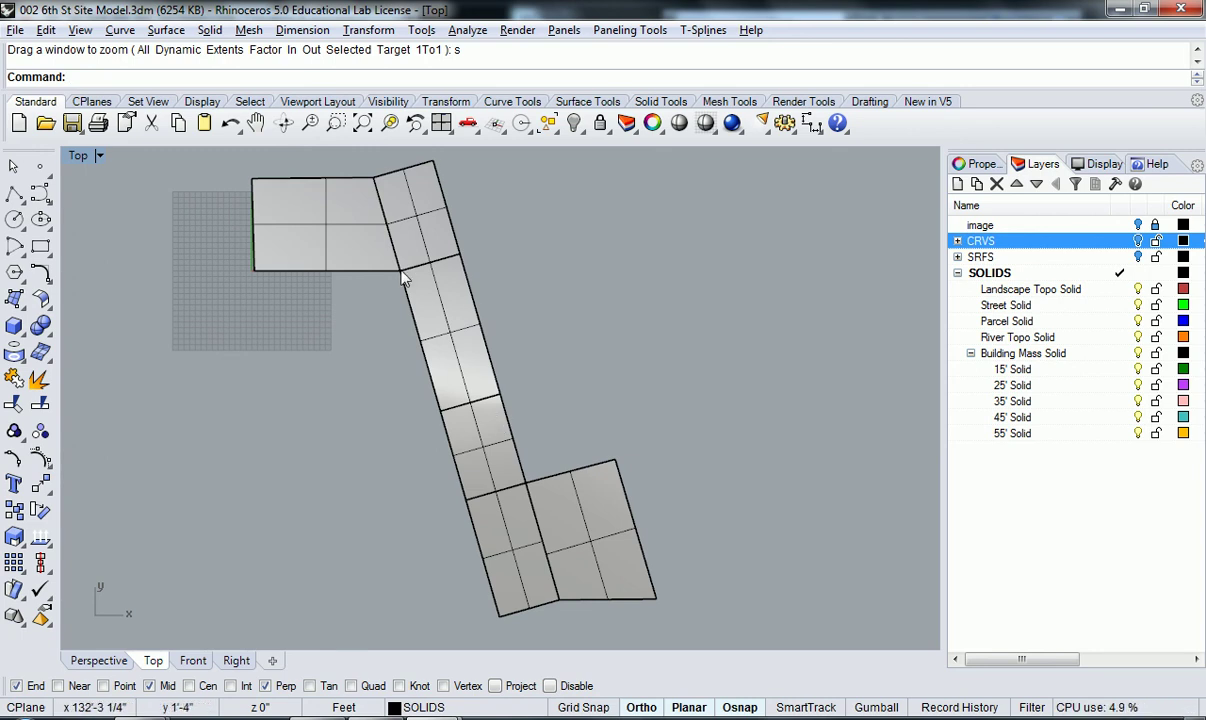
Turn off the surface isocurve display for the unrolled building pattern and deselect it
{"action": "left_click", "coordinate": [475, 420]}
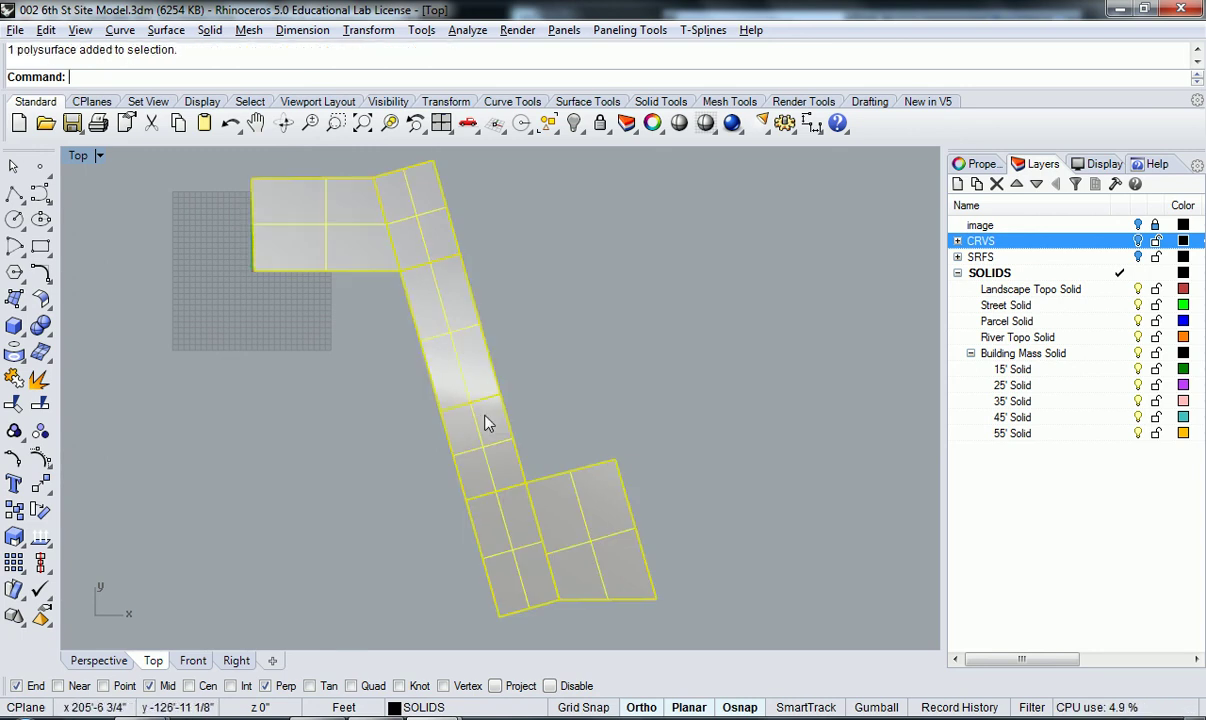
{"action": "left_click", "coordinate": [978, 165]}
{"action": "left_click", "coordinate": [1086, 538]}
{"action": "left_click", "coordinate": [1018, 164]}
{"action": "left_click", "coordinate": [676, 306]}
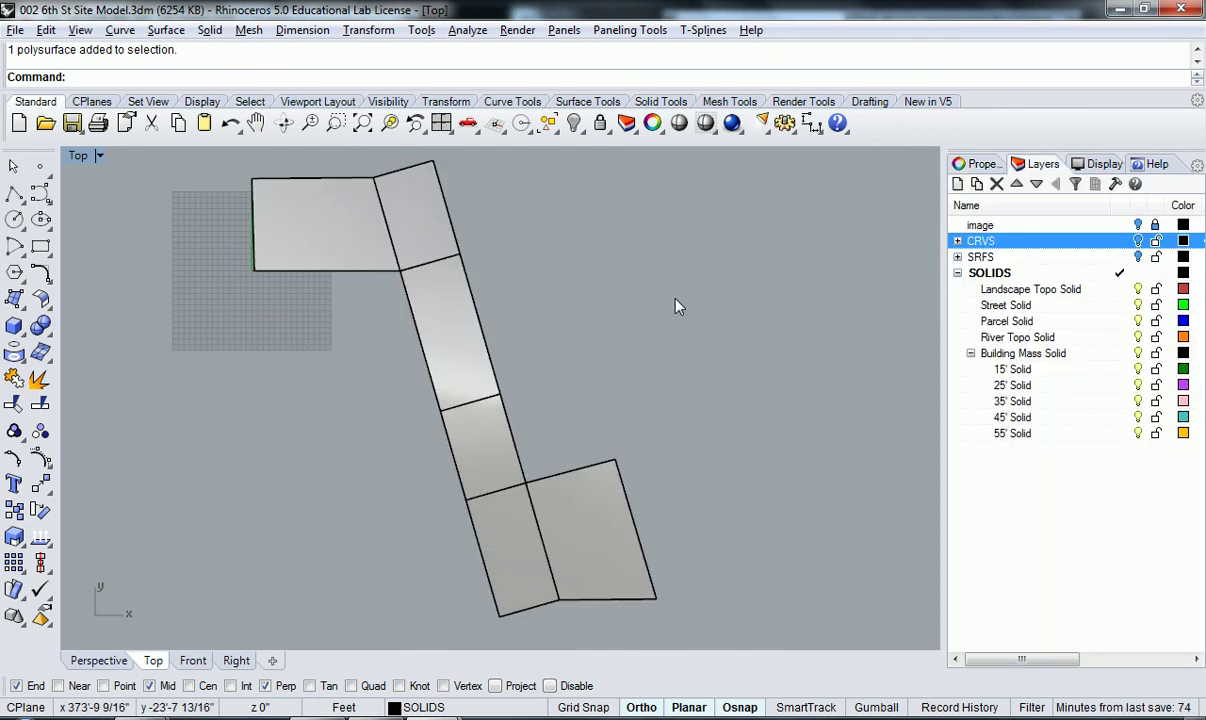